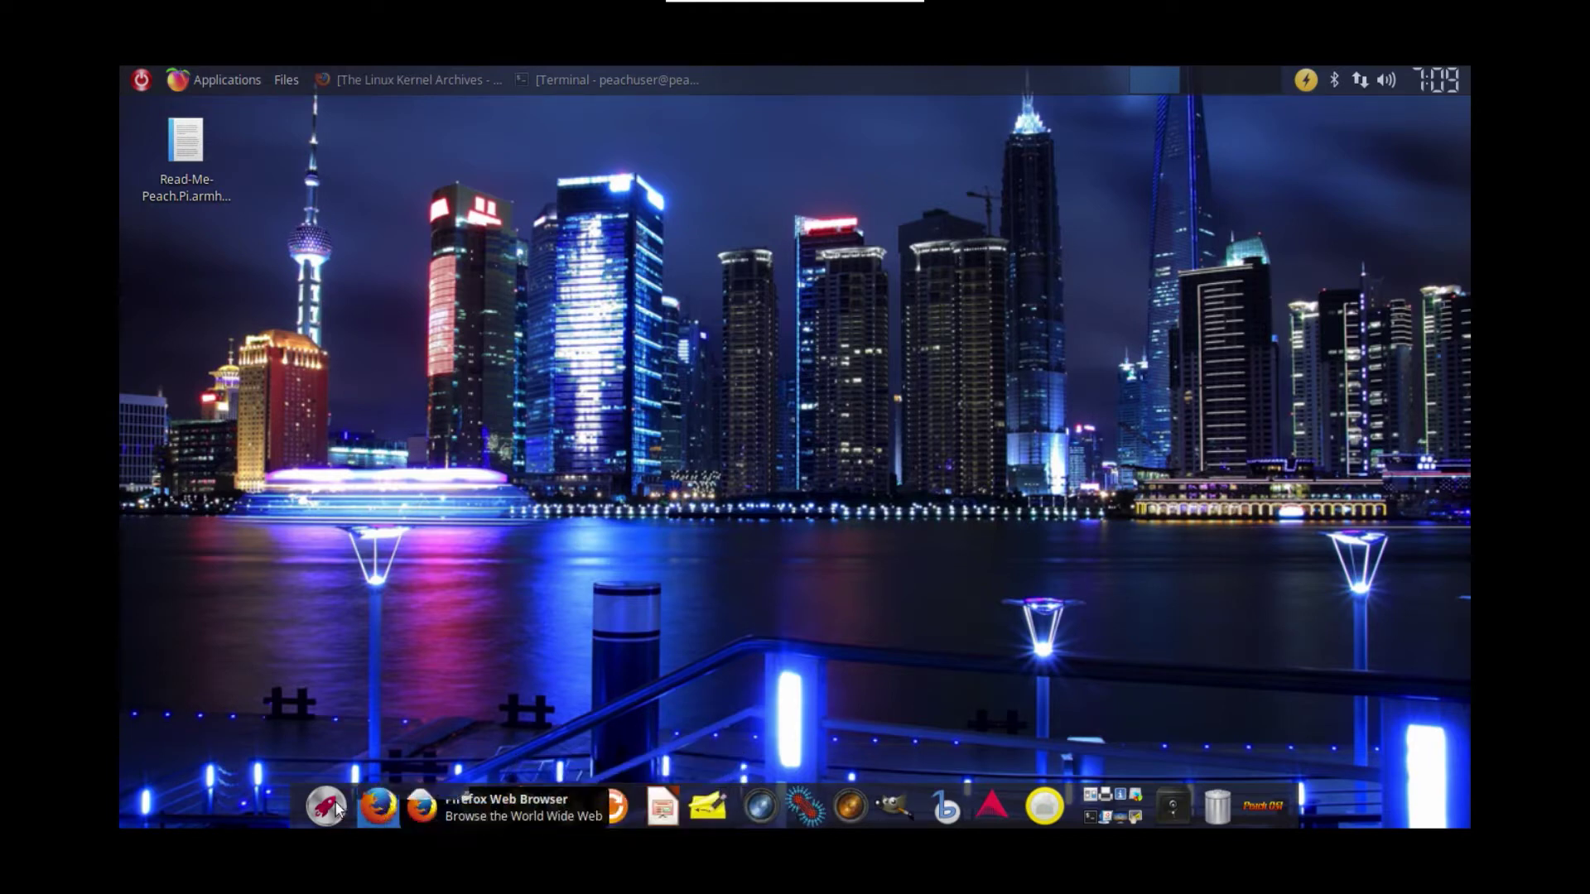
# Step: Browse the installed applications in the Accessories, Education, Graphics, Internet and Multimedia categories
pyautogui.click(248, 87)
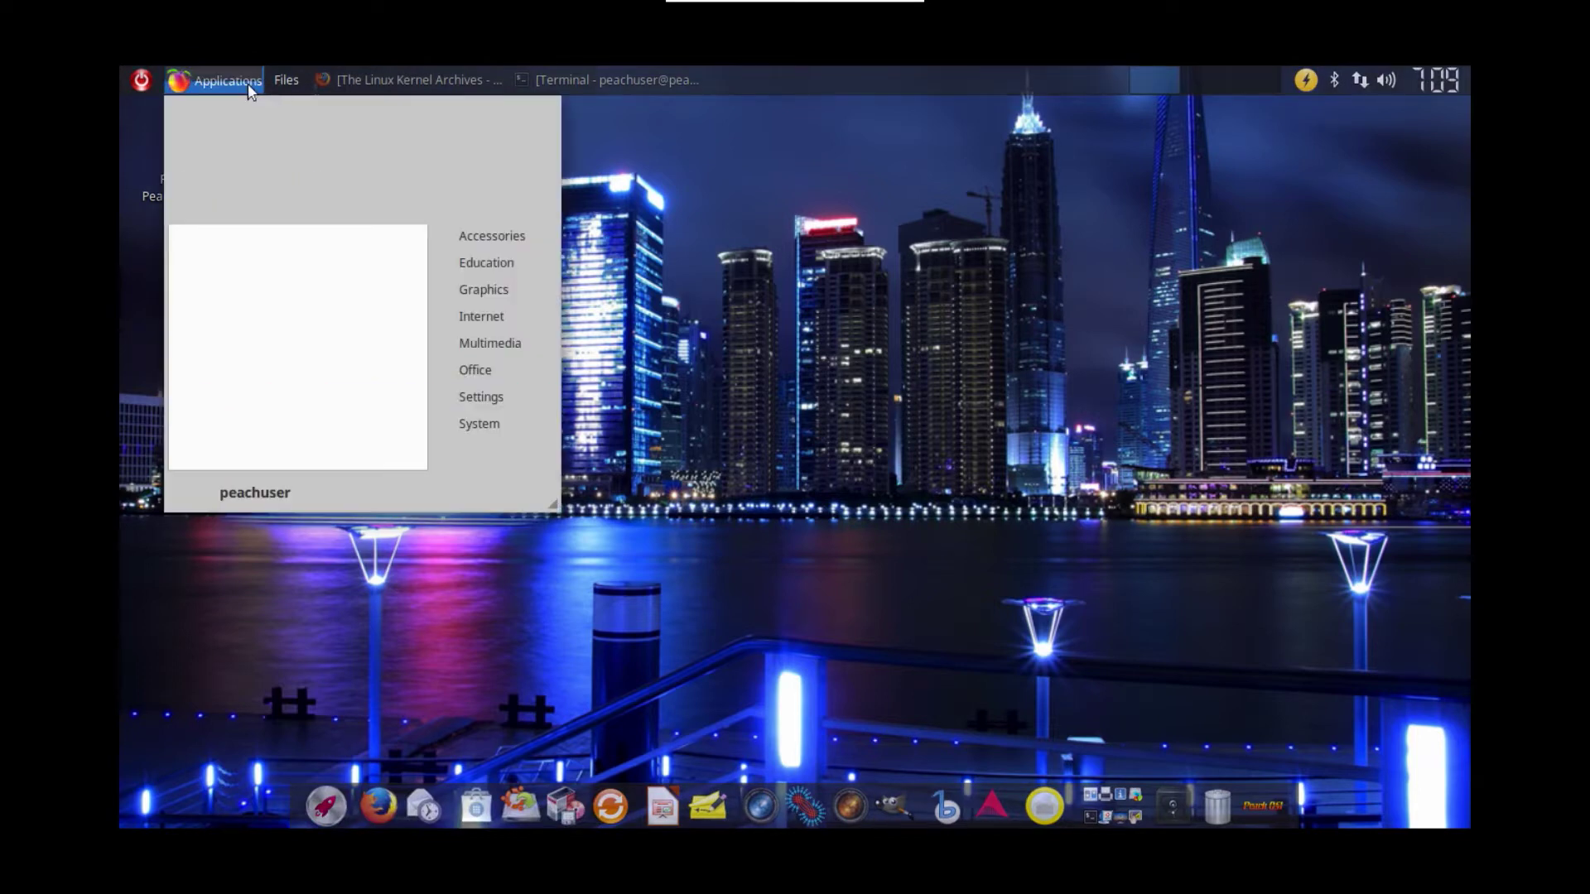
pyautogui.click(467, 208)
pyautogui.click(487, 237)
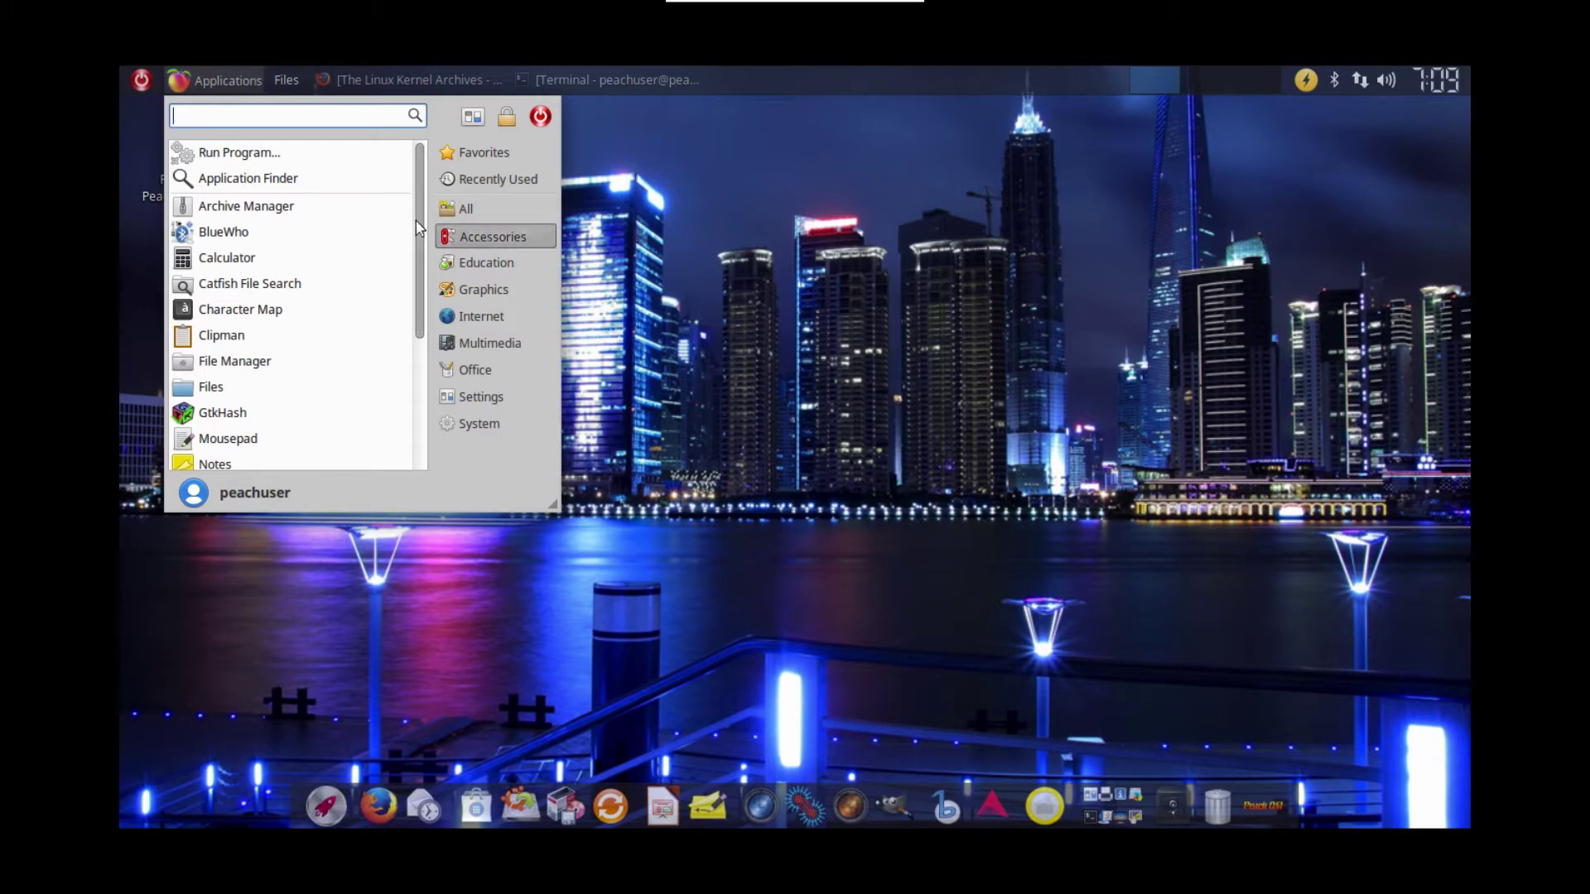
pyautogui.moveTo(419, 226); pyautogui.dragTo(419, 406)
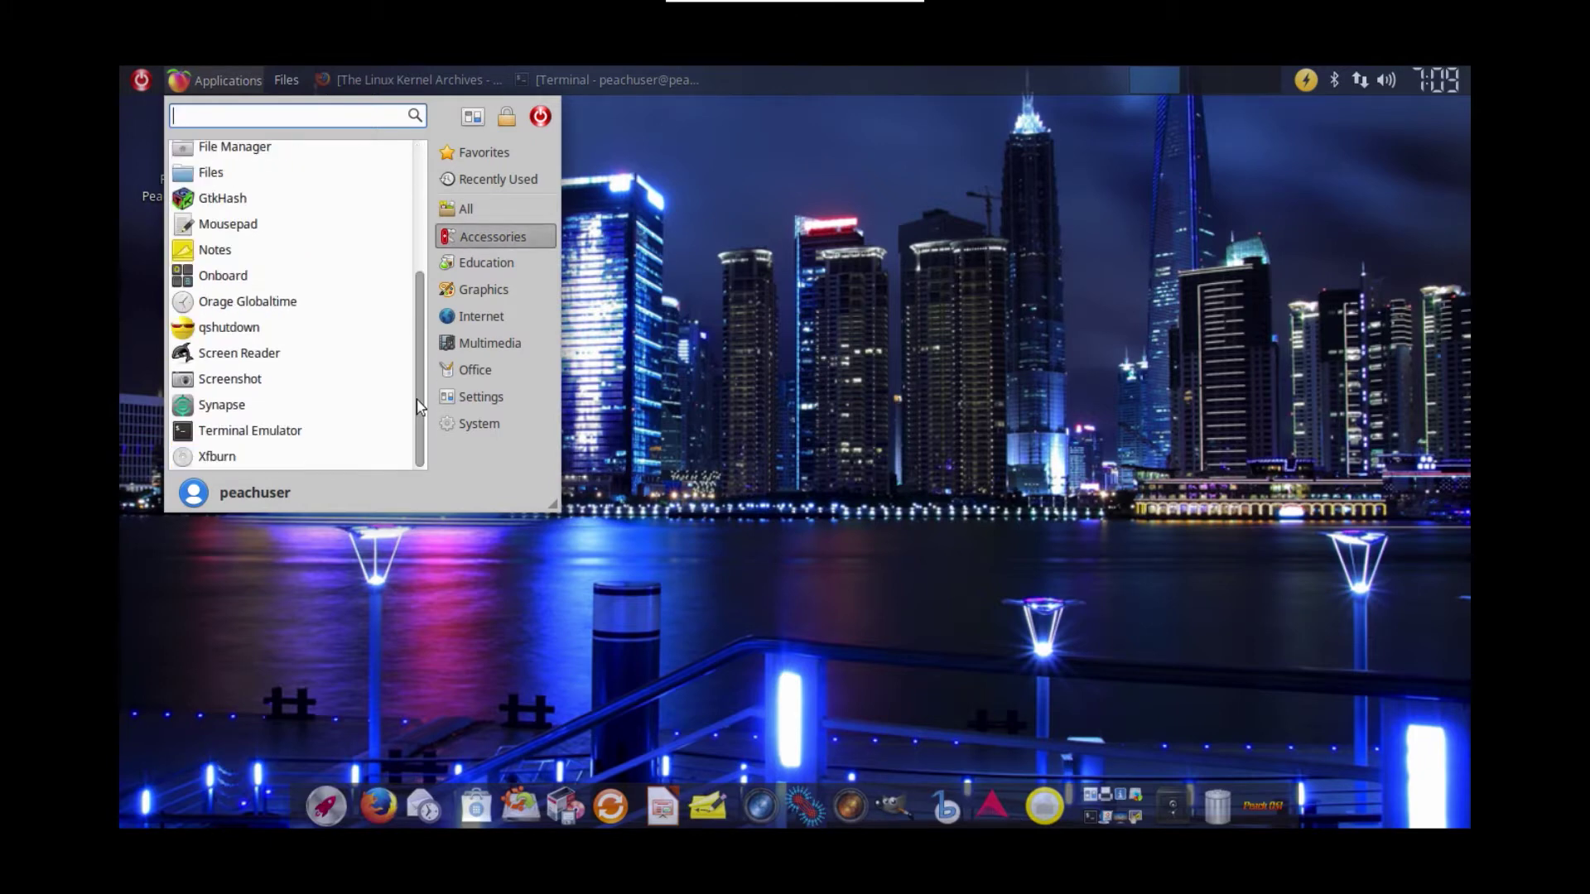
pyautogui.click(469, 264)
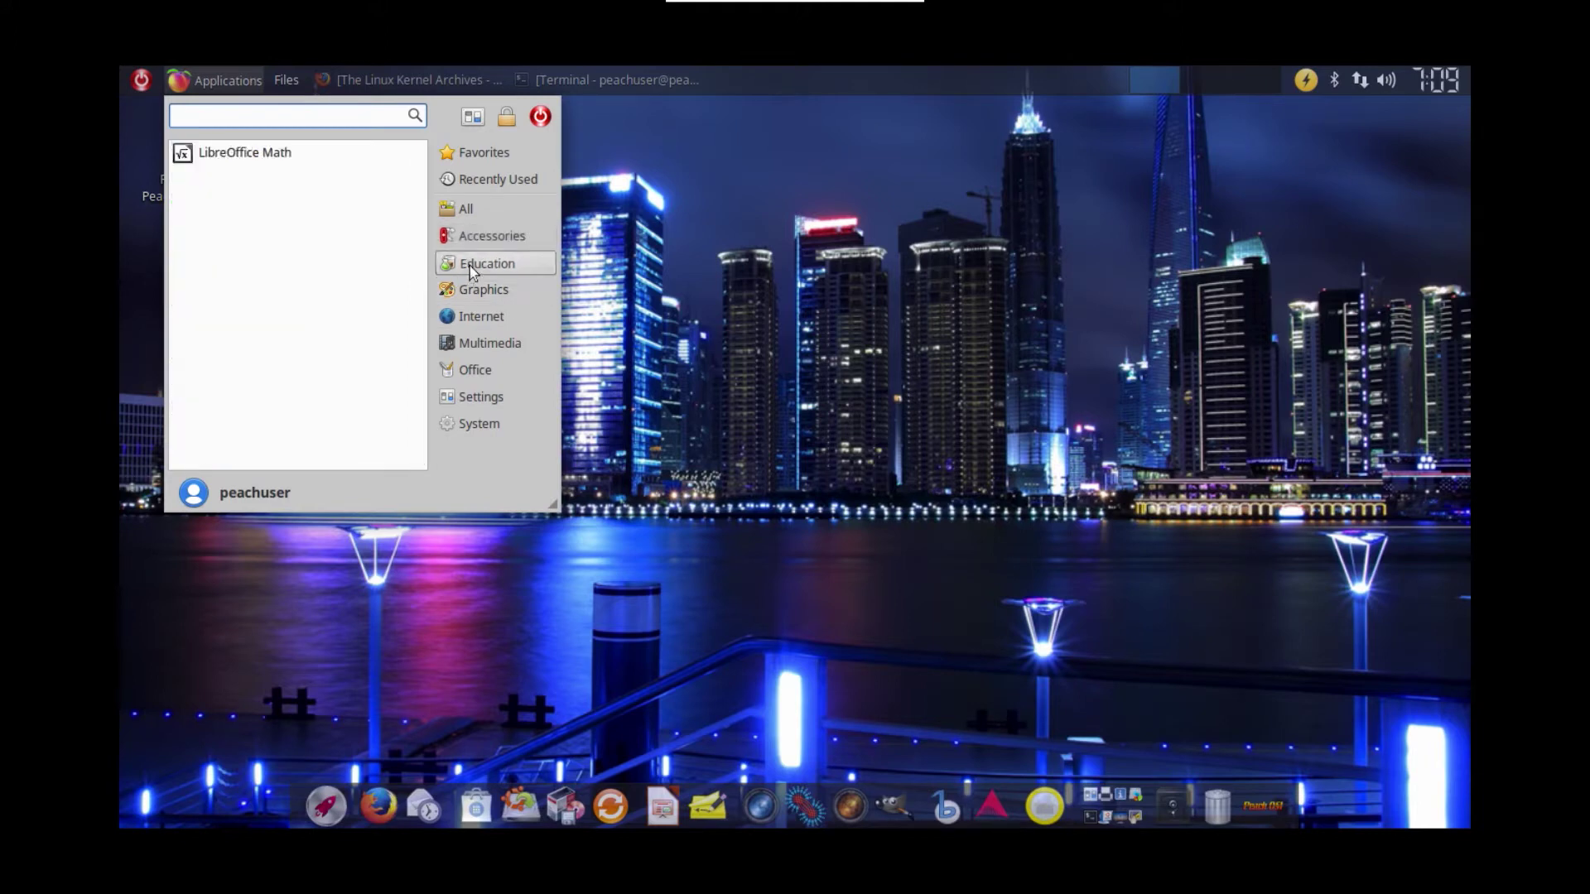
pyautogui.click(475, 290)
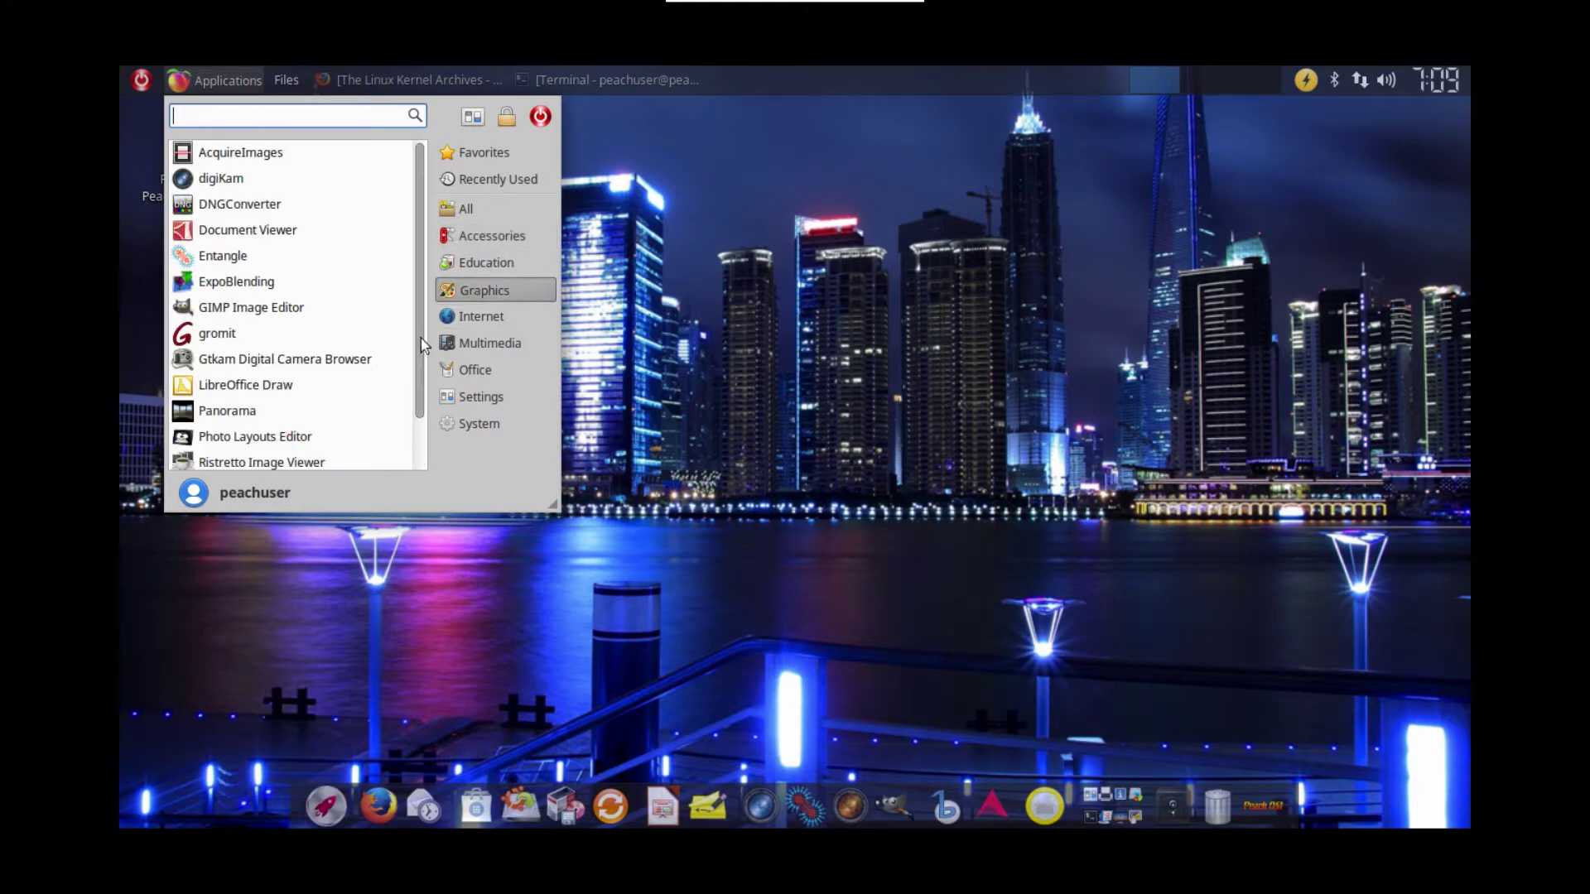
pyautogui.moveTo(421, 338); pyautogui.dragTo(421, 402)
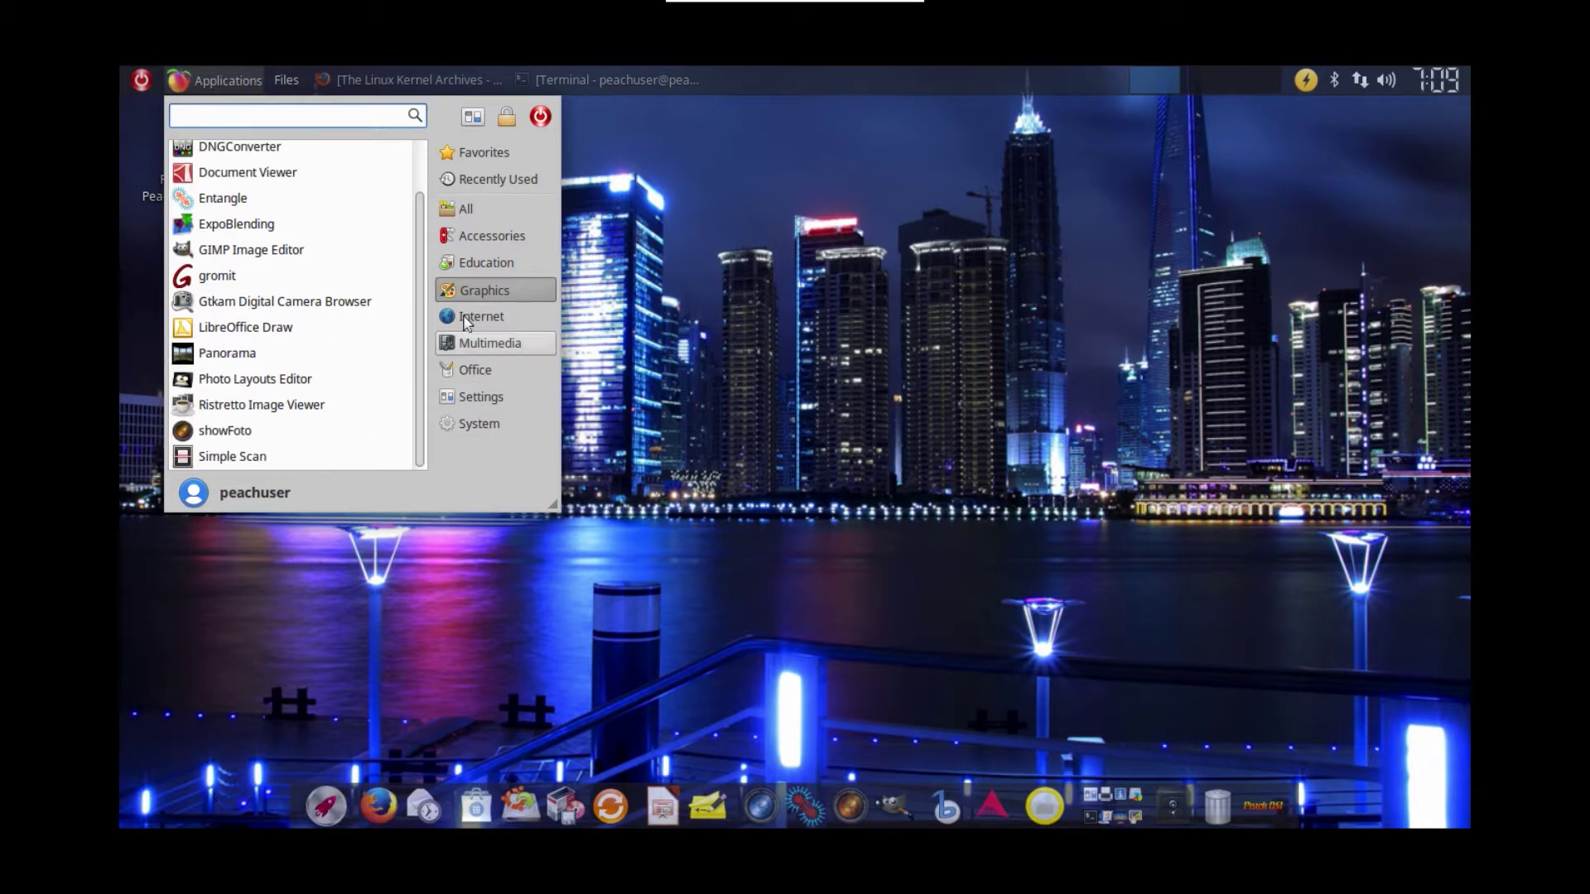
pyautogui.click(489, 343)
pyautogui.click(478, 317)
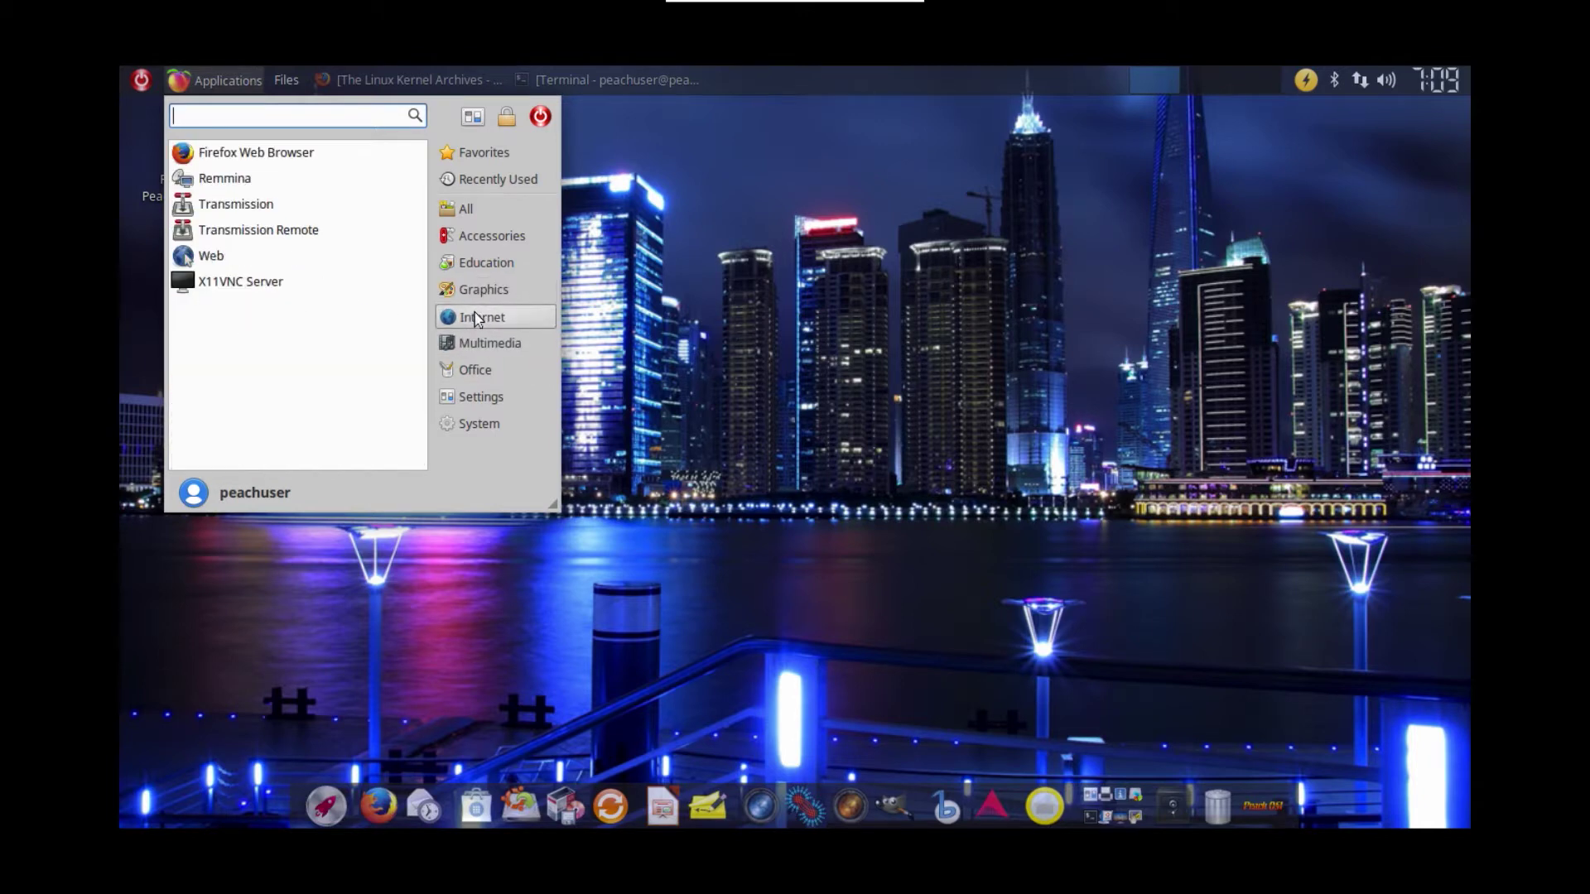
pyautogui.click(480, 342)
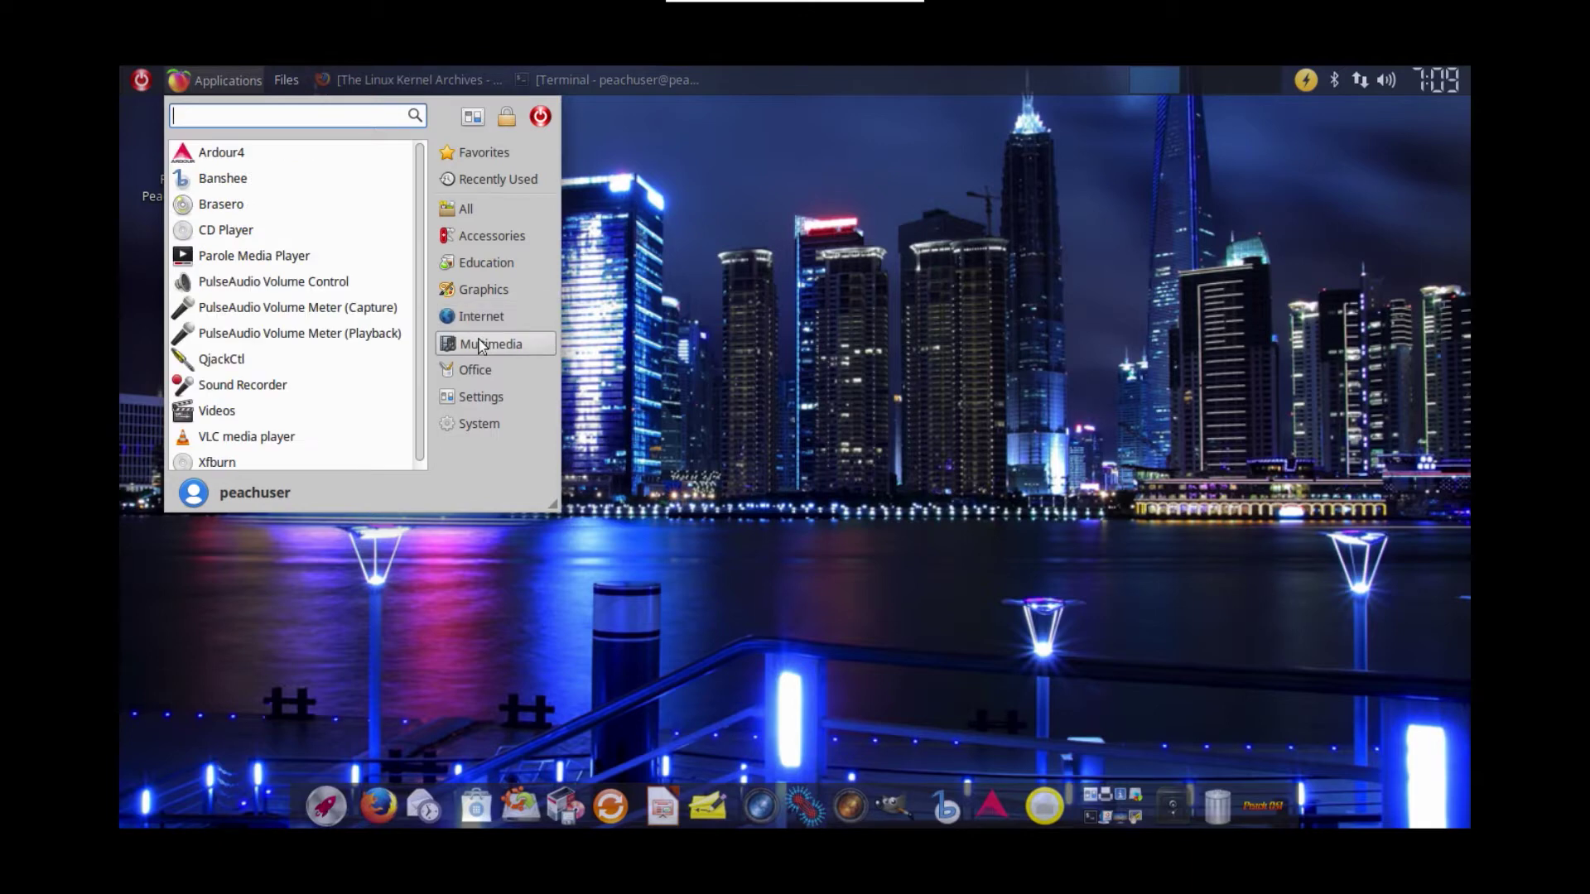
# Step: Browse the installed applications in the Office, System and Settings categories
pyautogui.click(451, 370)
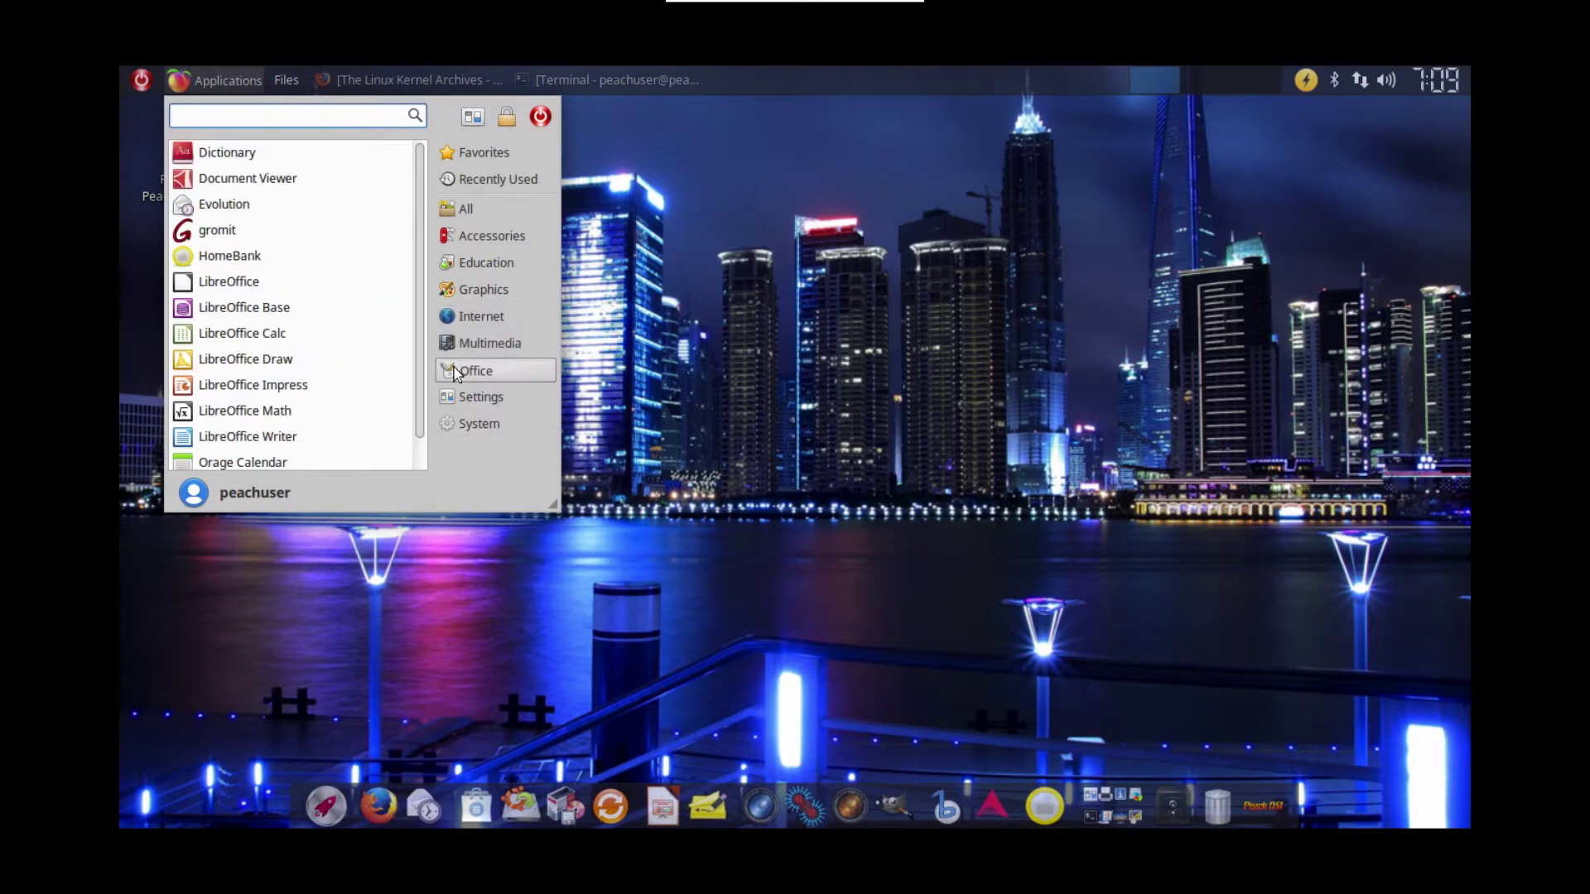
pyautogui.scroll(-2, 423, 389)
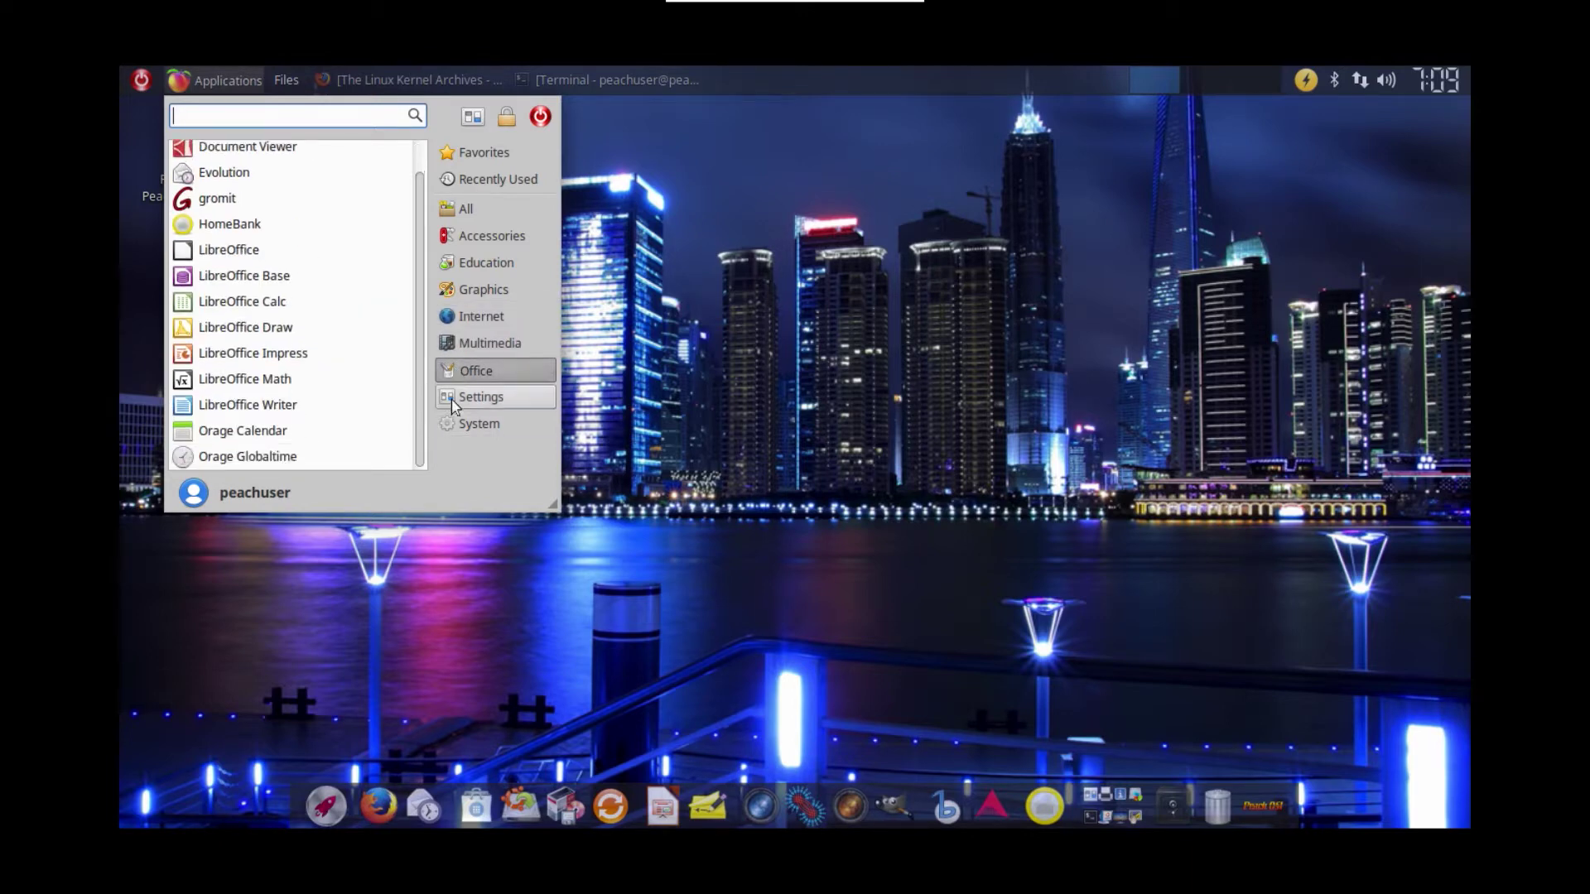
pyautogui.click(452, 399)
pyautogui.click(461, 424)
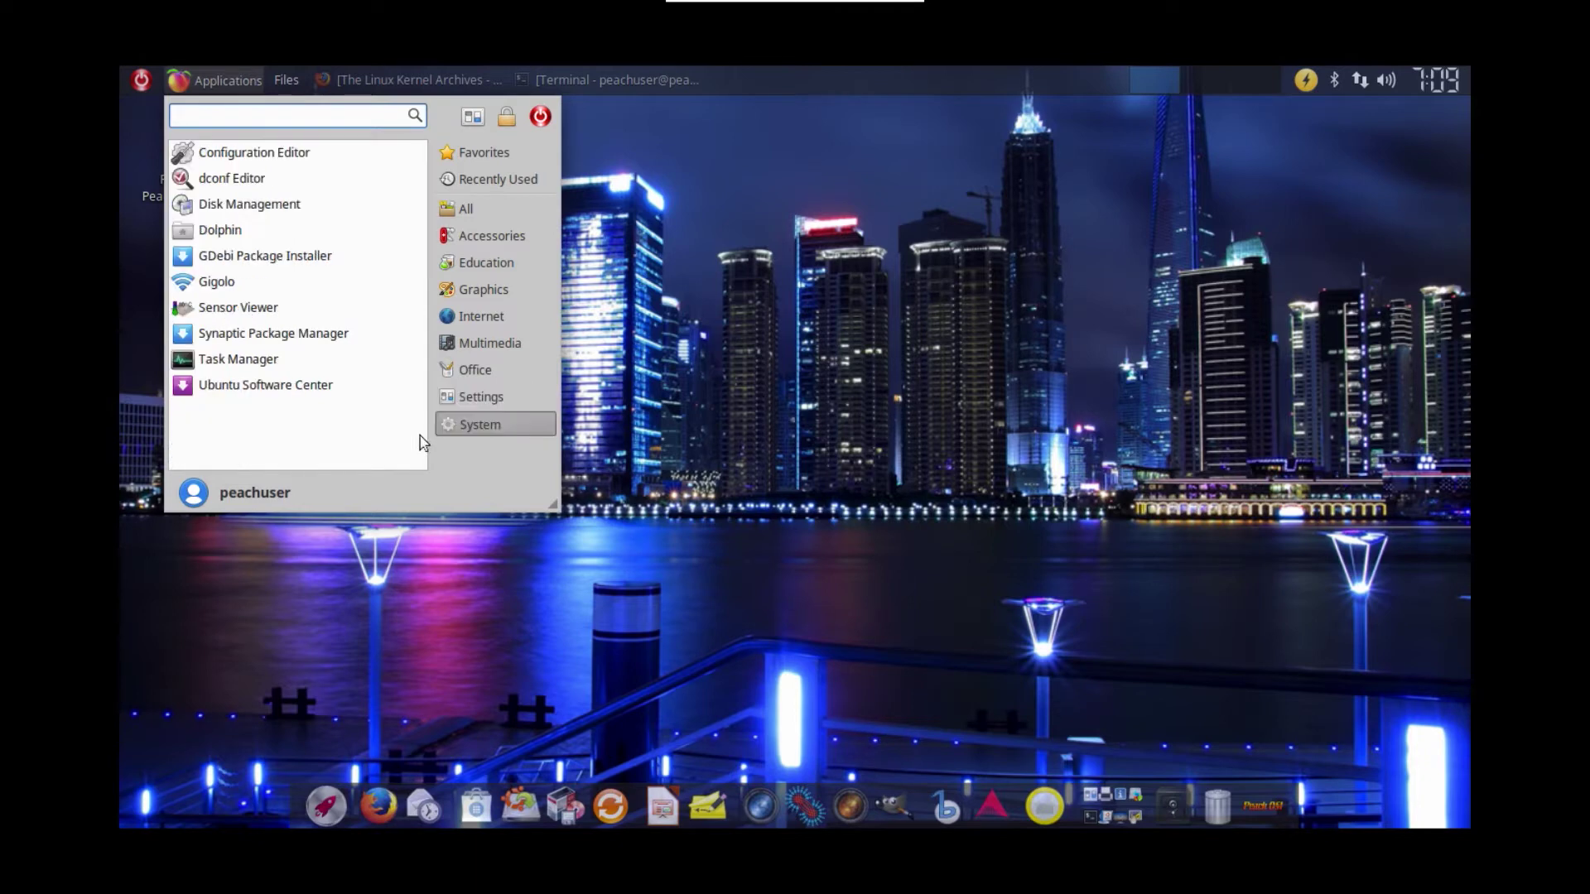
pyautogui.click(455, 400)
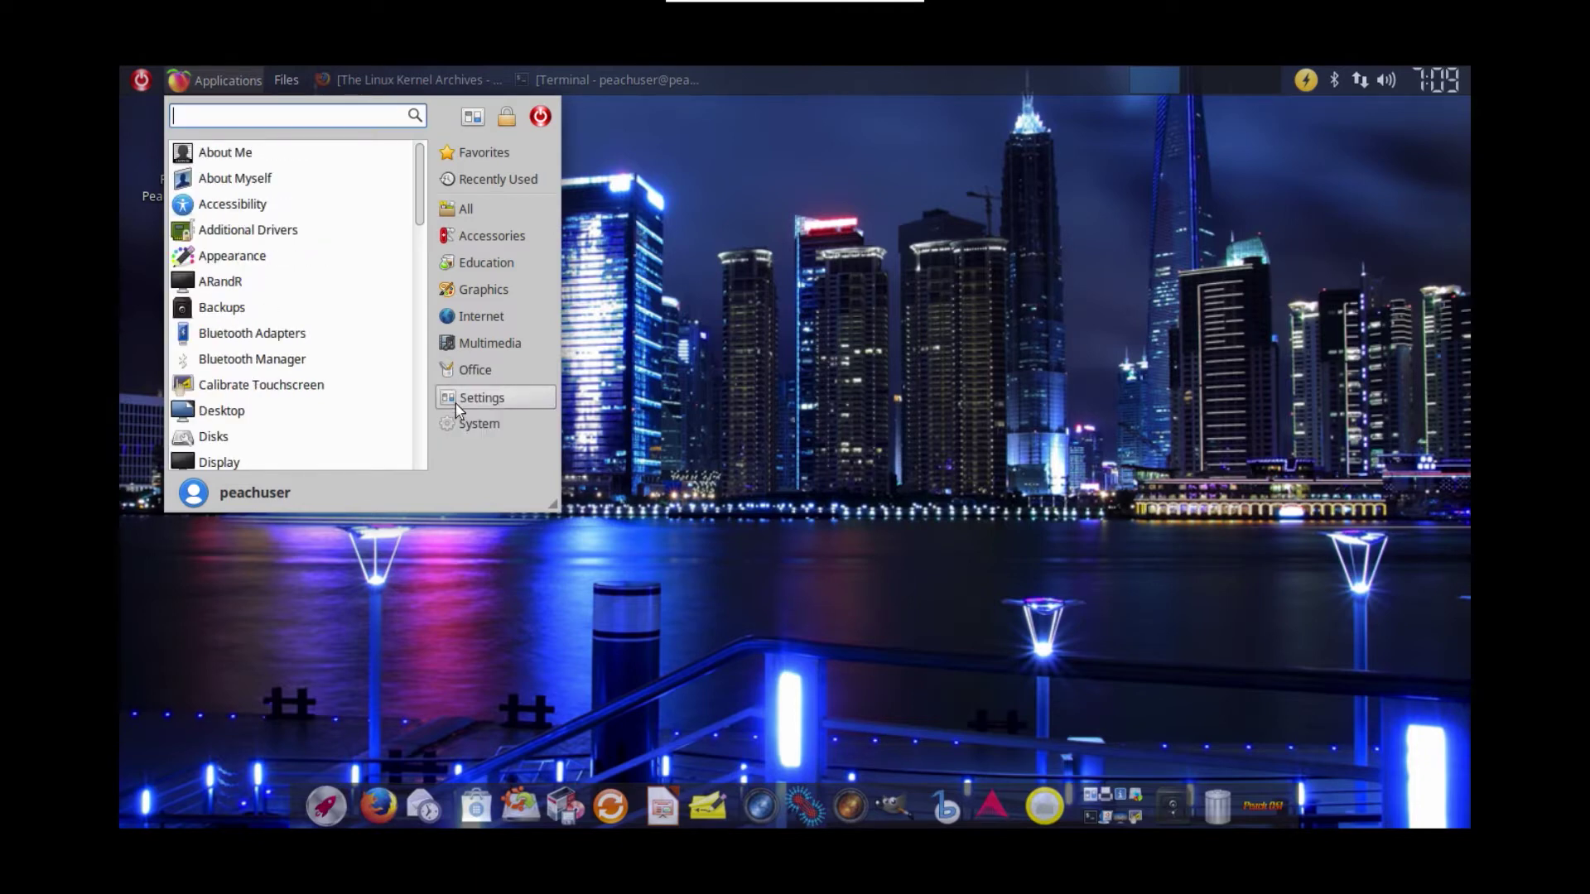
pyautogui.scroll(-10, 418, 311)
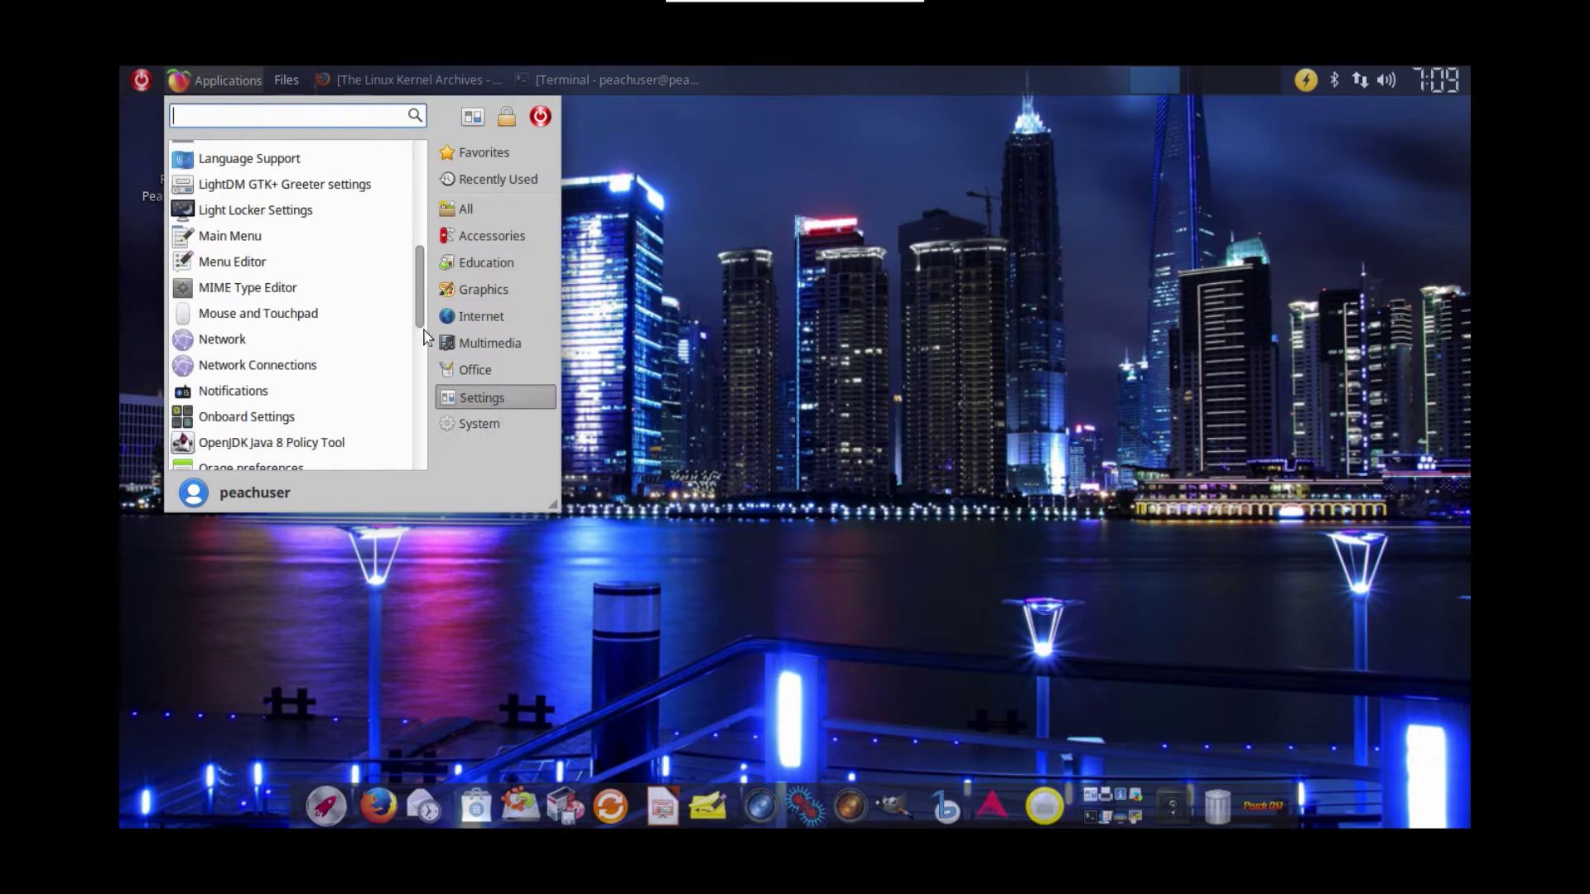
pyautogui.scroll(-6, 427, 404)
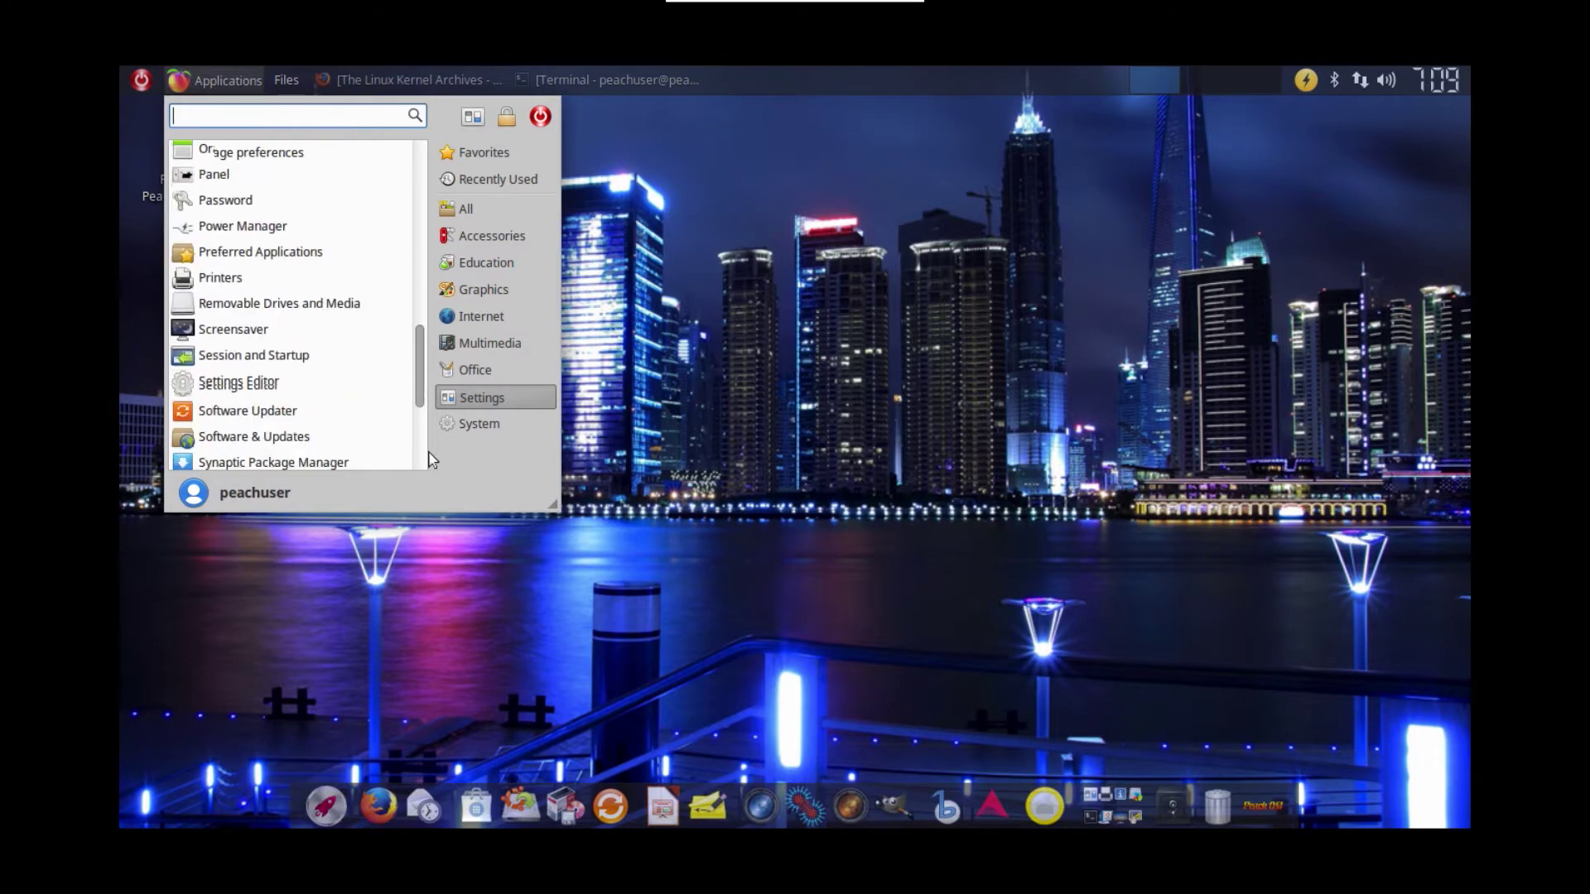
# Step: Open Task Manager from the System applications
pyautogui.click(470, 427)
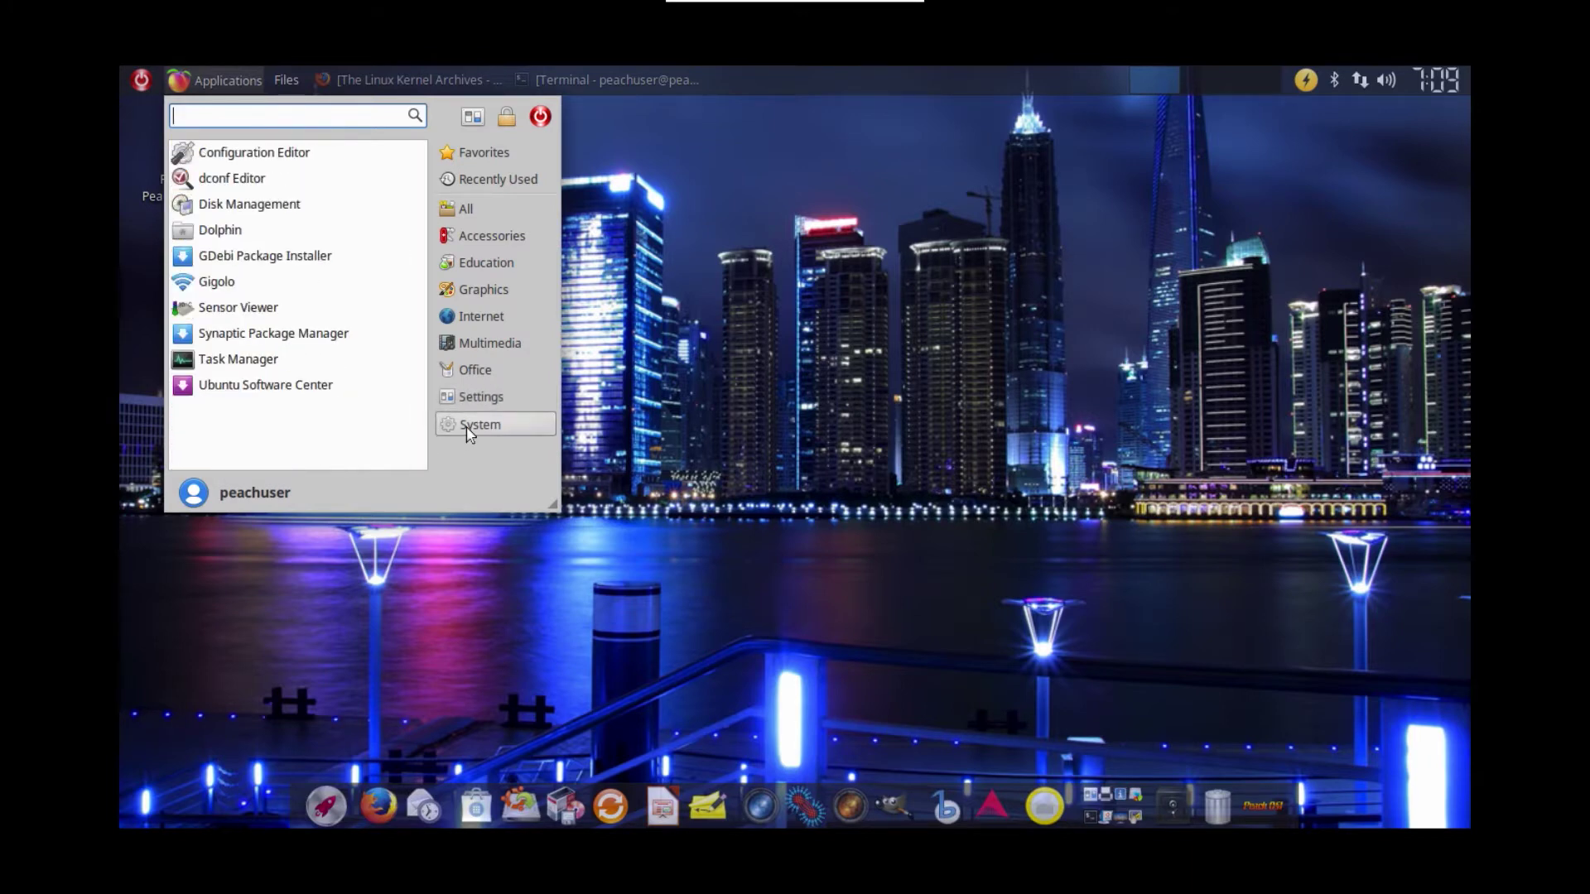
pyautogui.click(326, 362)
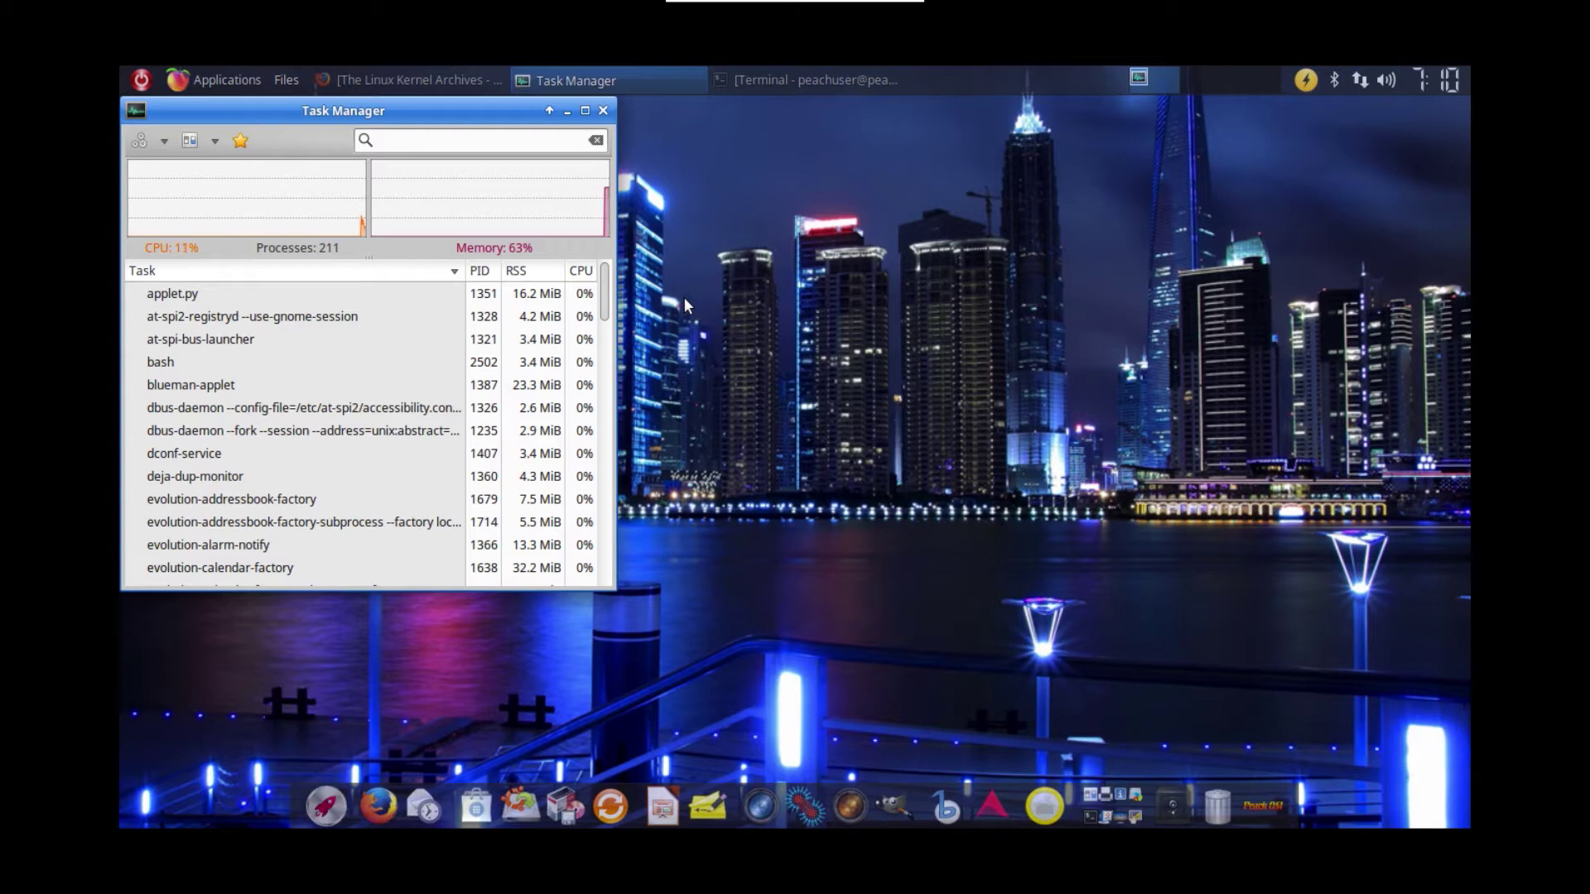
# Step: Install htop in a new terminal with "sudo apt-get install htop", entering the sudo password when asked
pyautogui.click(1096, 813)
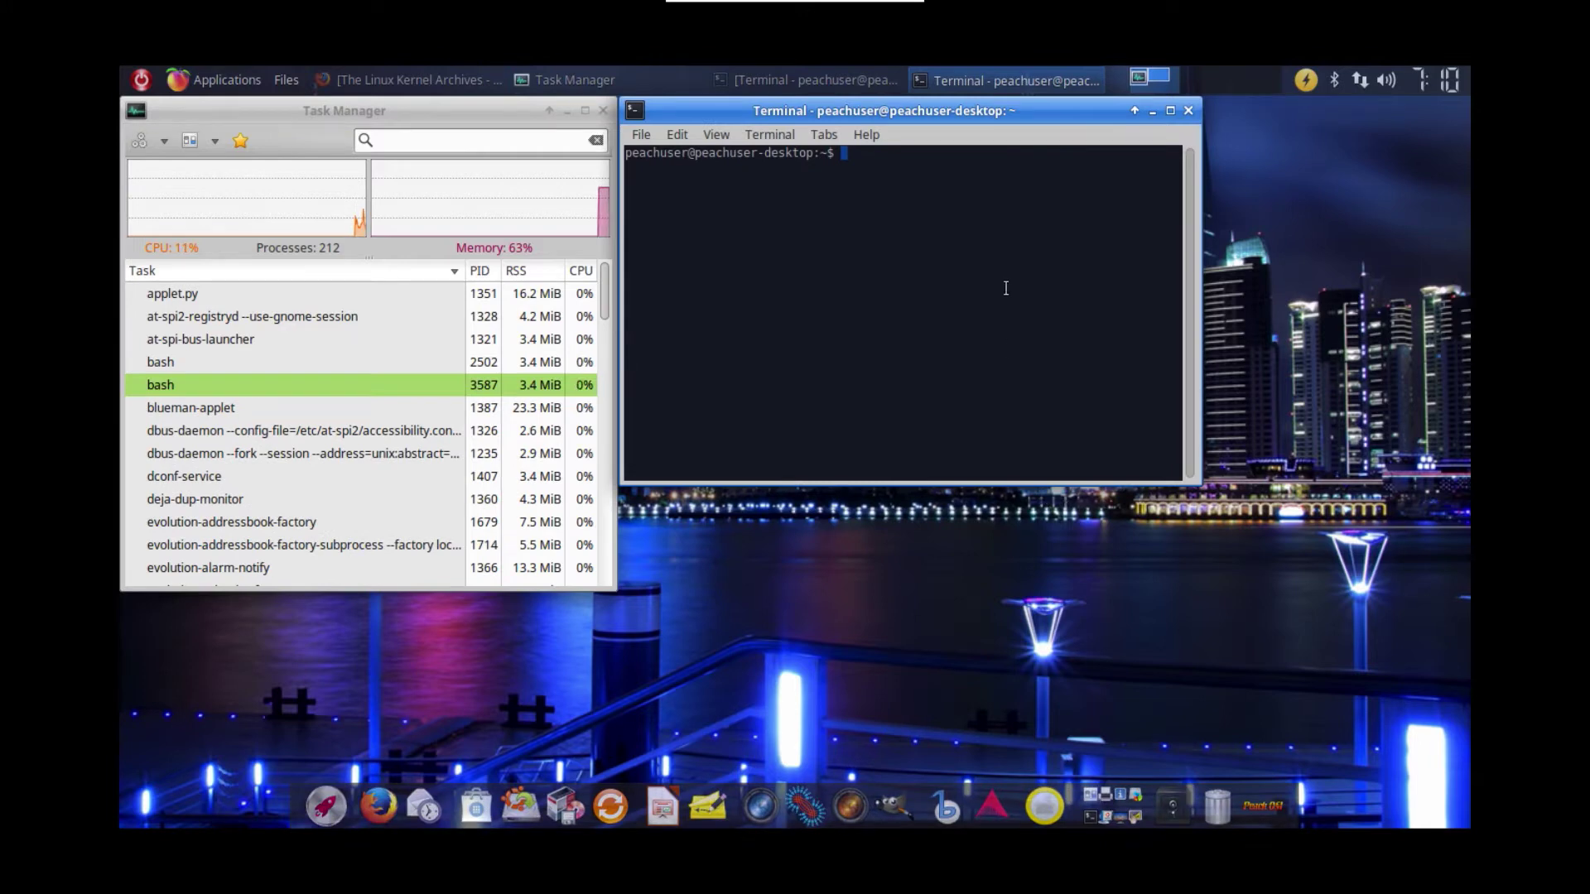
pyautogui.write('sudo apt-get insta')
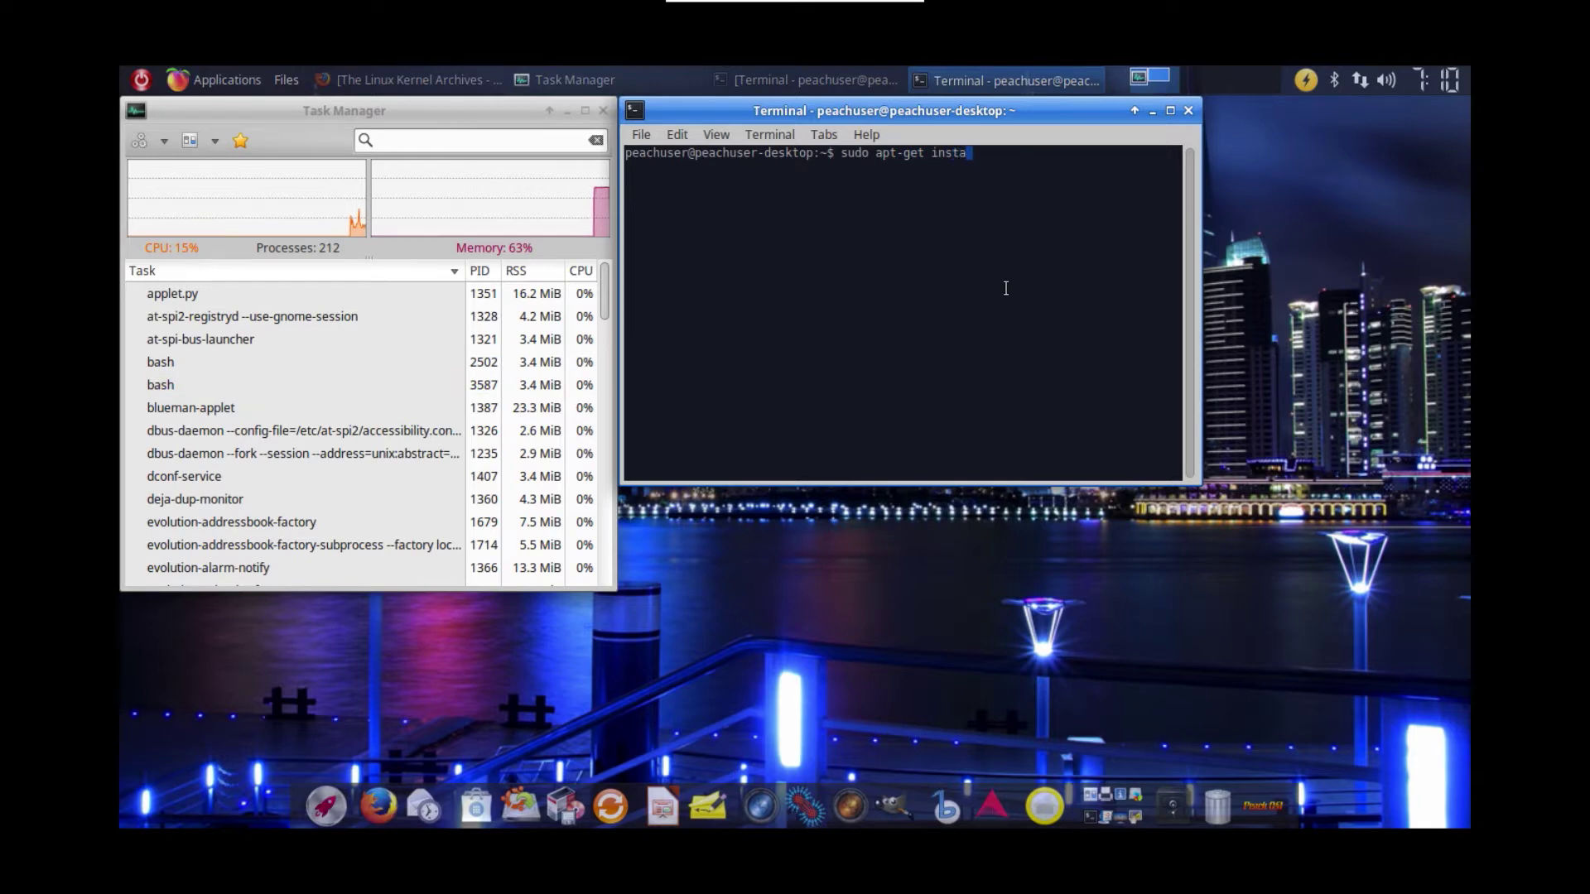
pyautogui.write('ll htop')
pyautogui.press('Return')
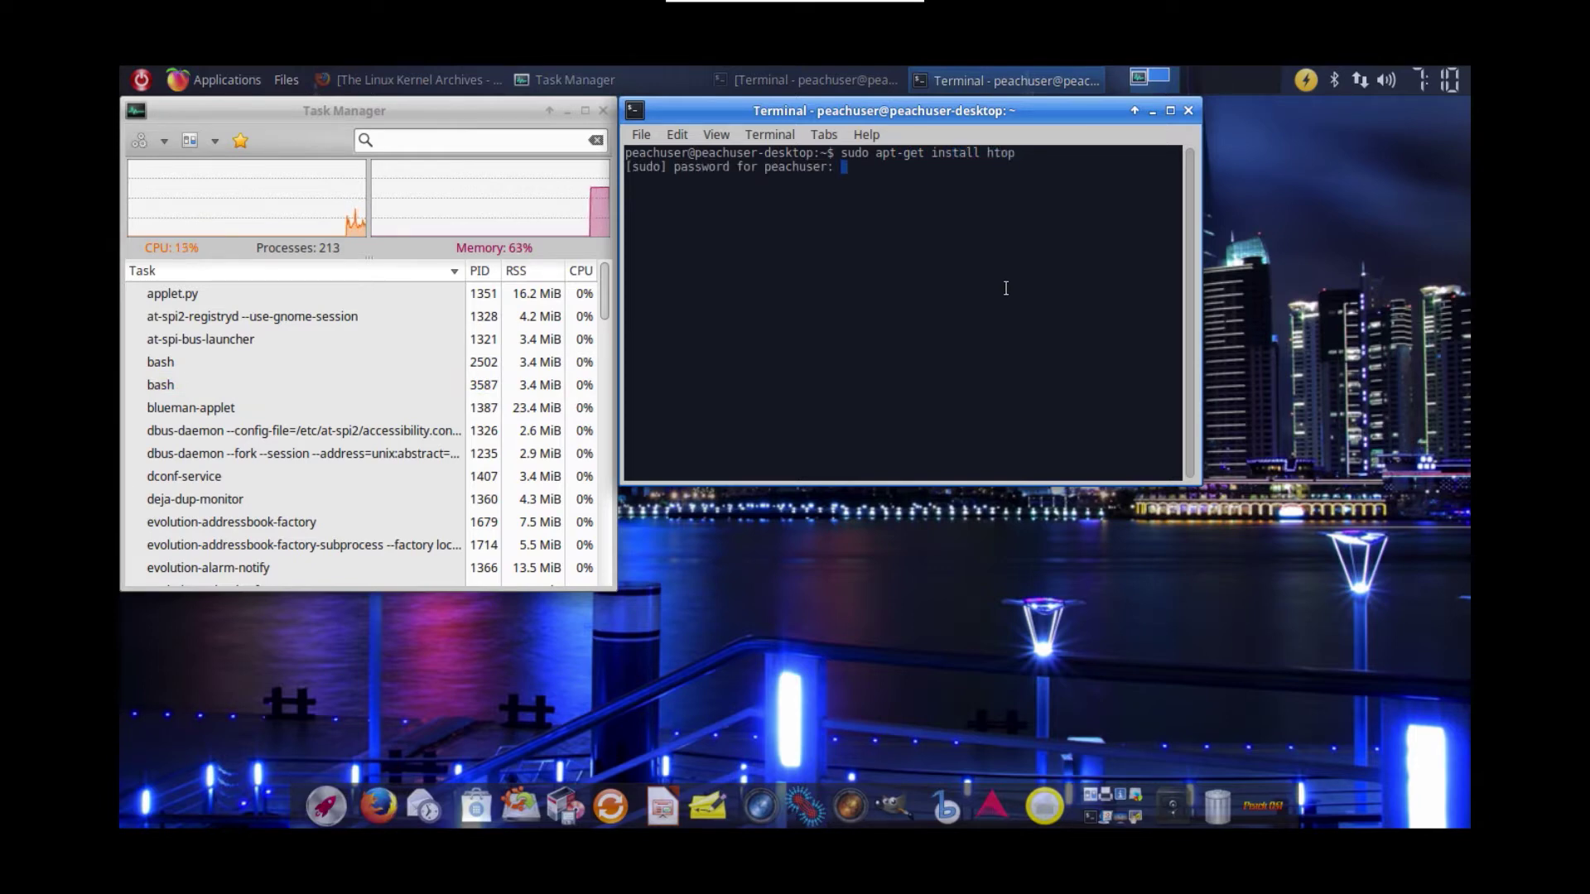
pyautogui.press('Return')
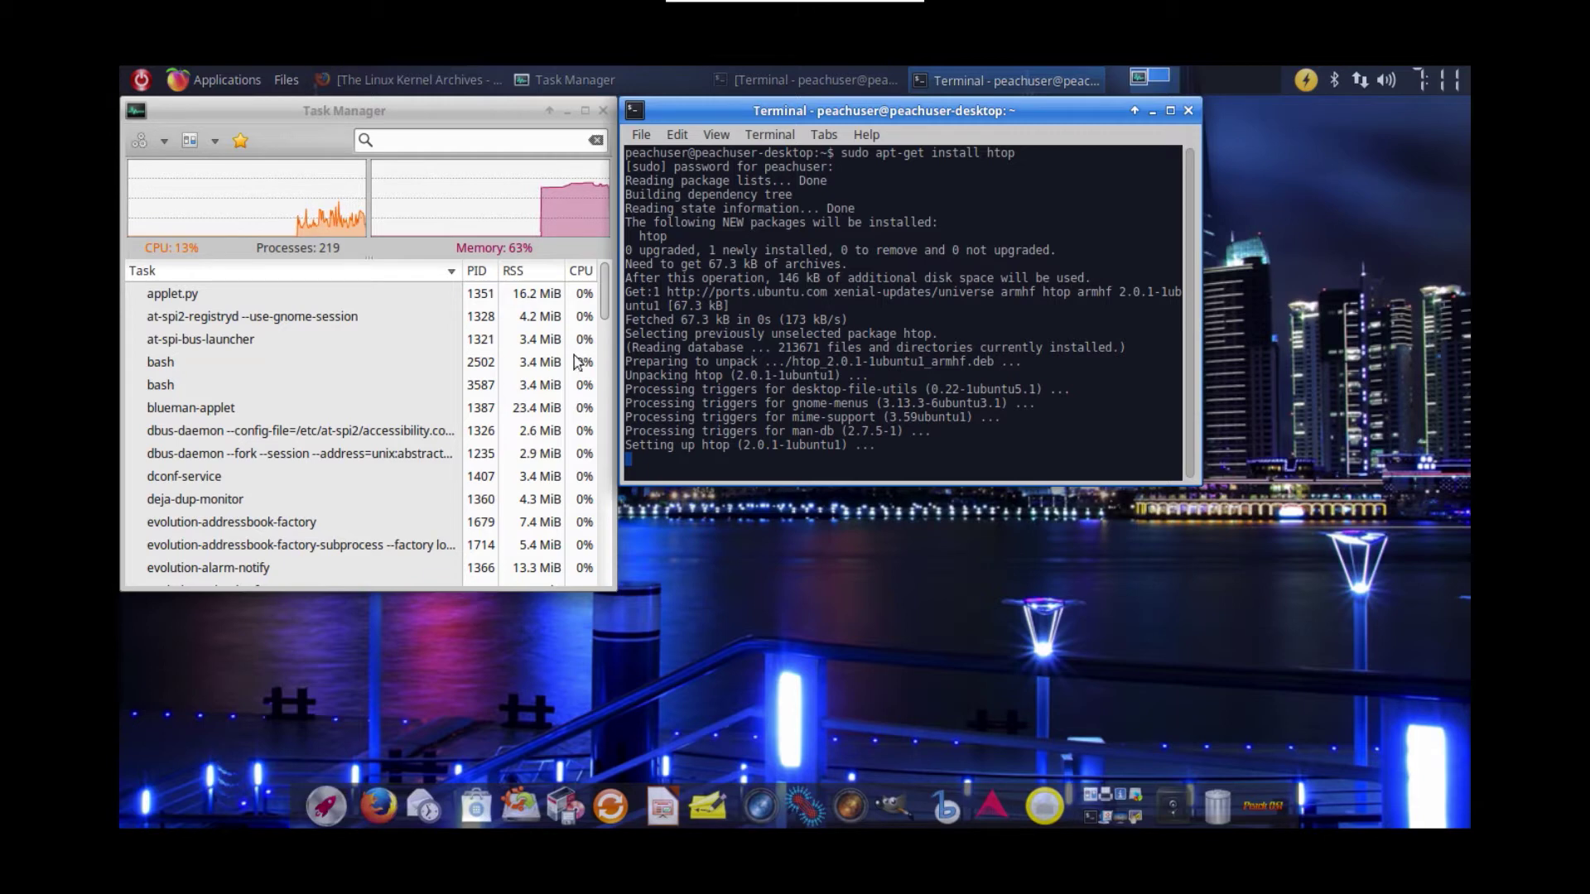
# Step: Sort the Task Manager processes by CPU usage, and arrange its enlarged window beside the terminal
pyautogui.click(581, 272)
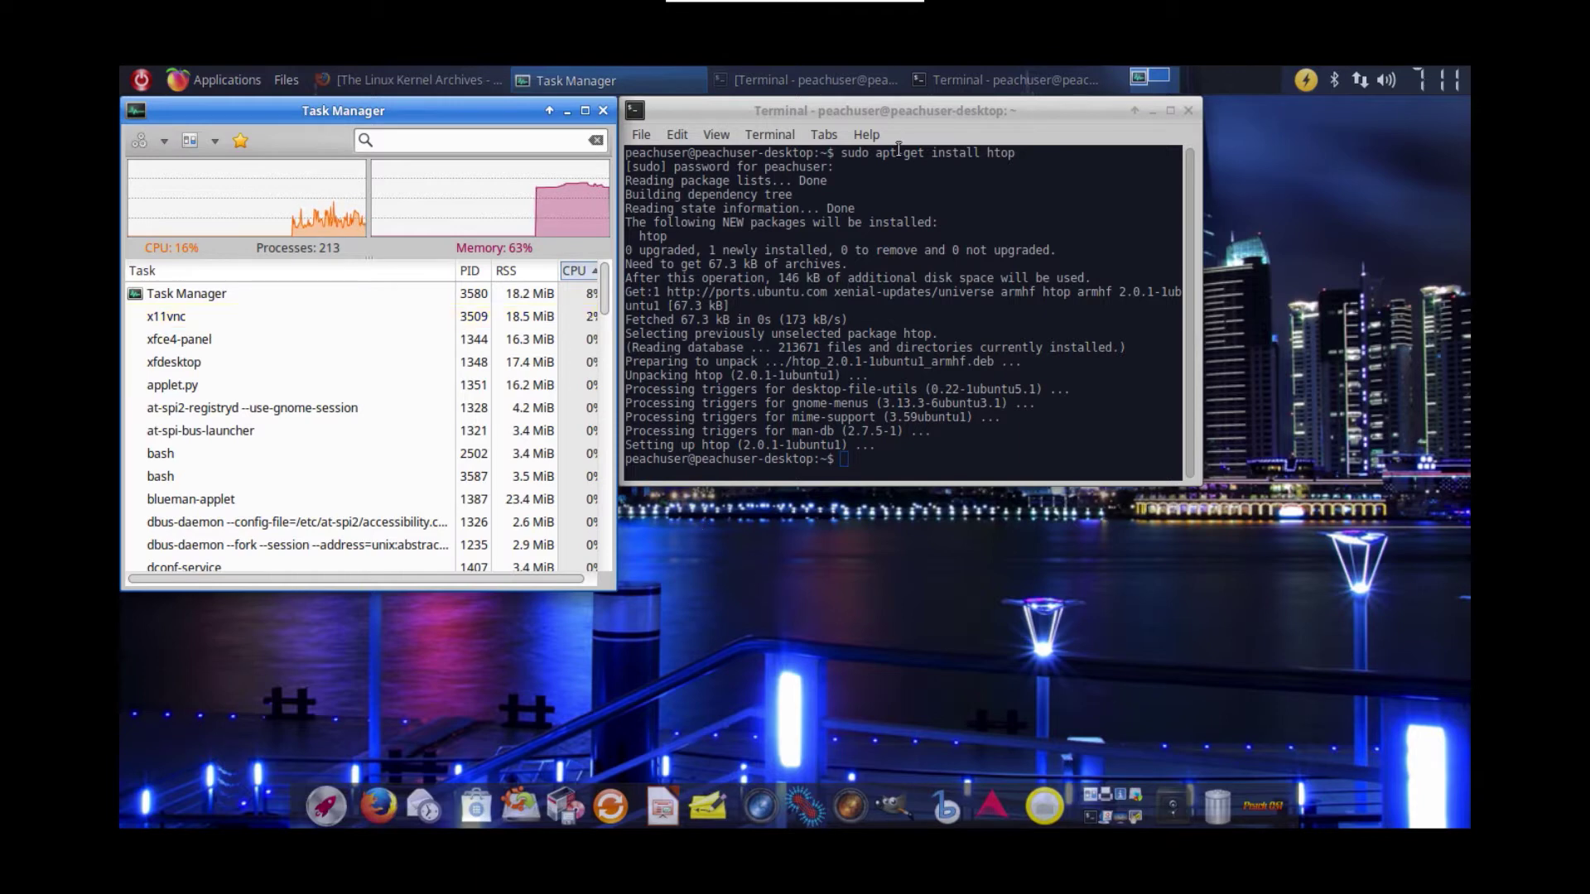
pyautogui.moveTo(908, 118); pyautogui.dragTo(1081, 117)
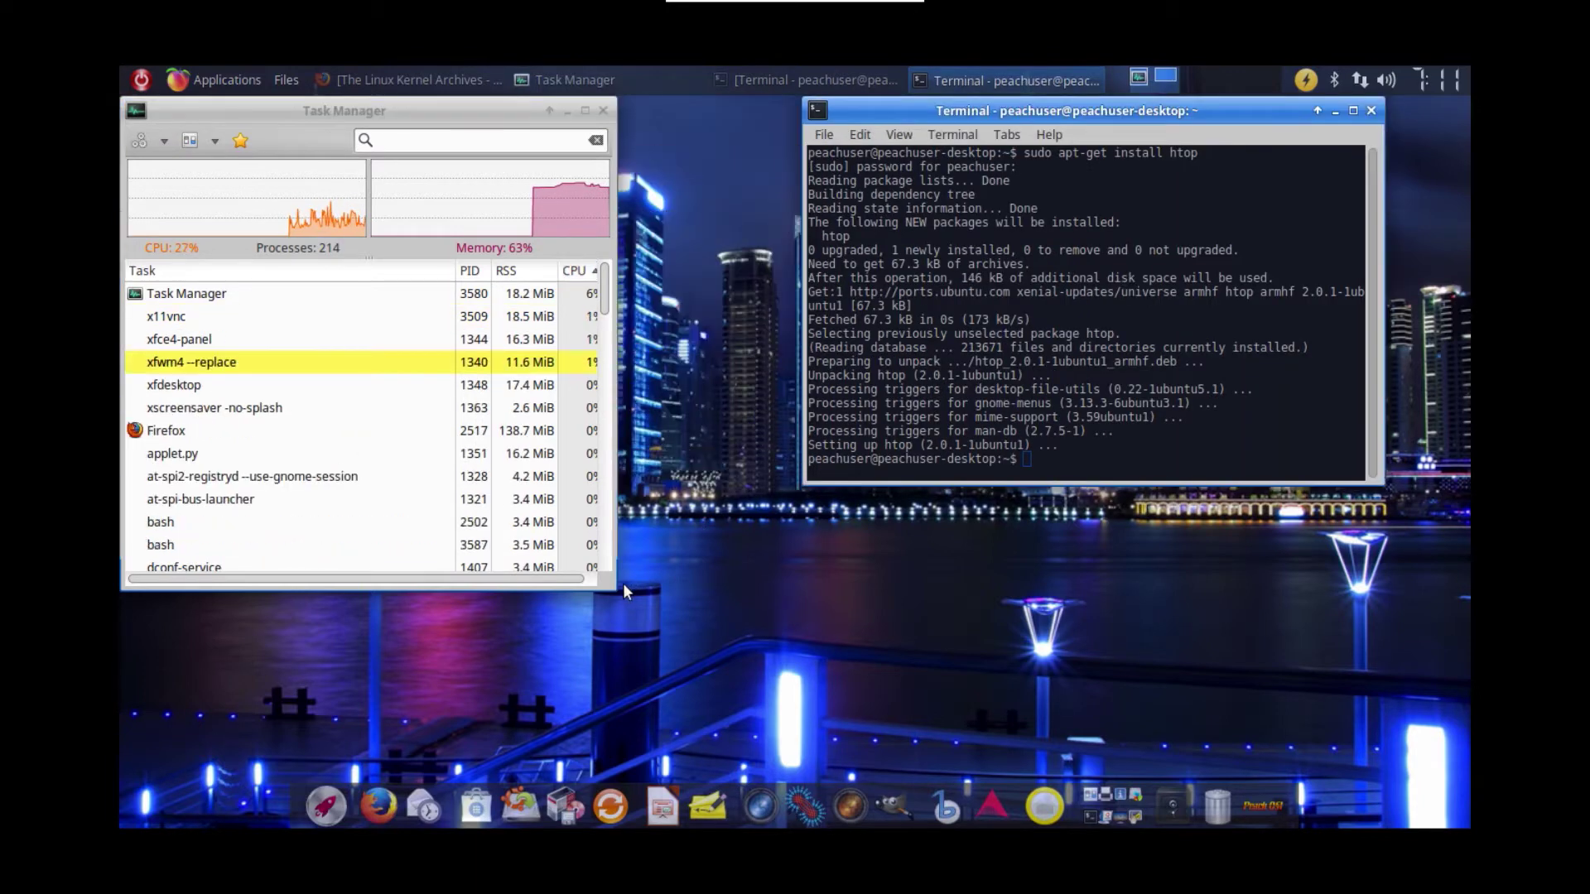
pyautogui.moveTo(615, 588); pyautogui.dragTo(760, 688)
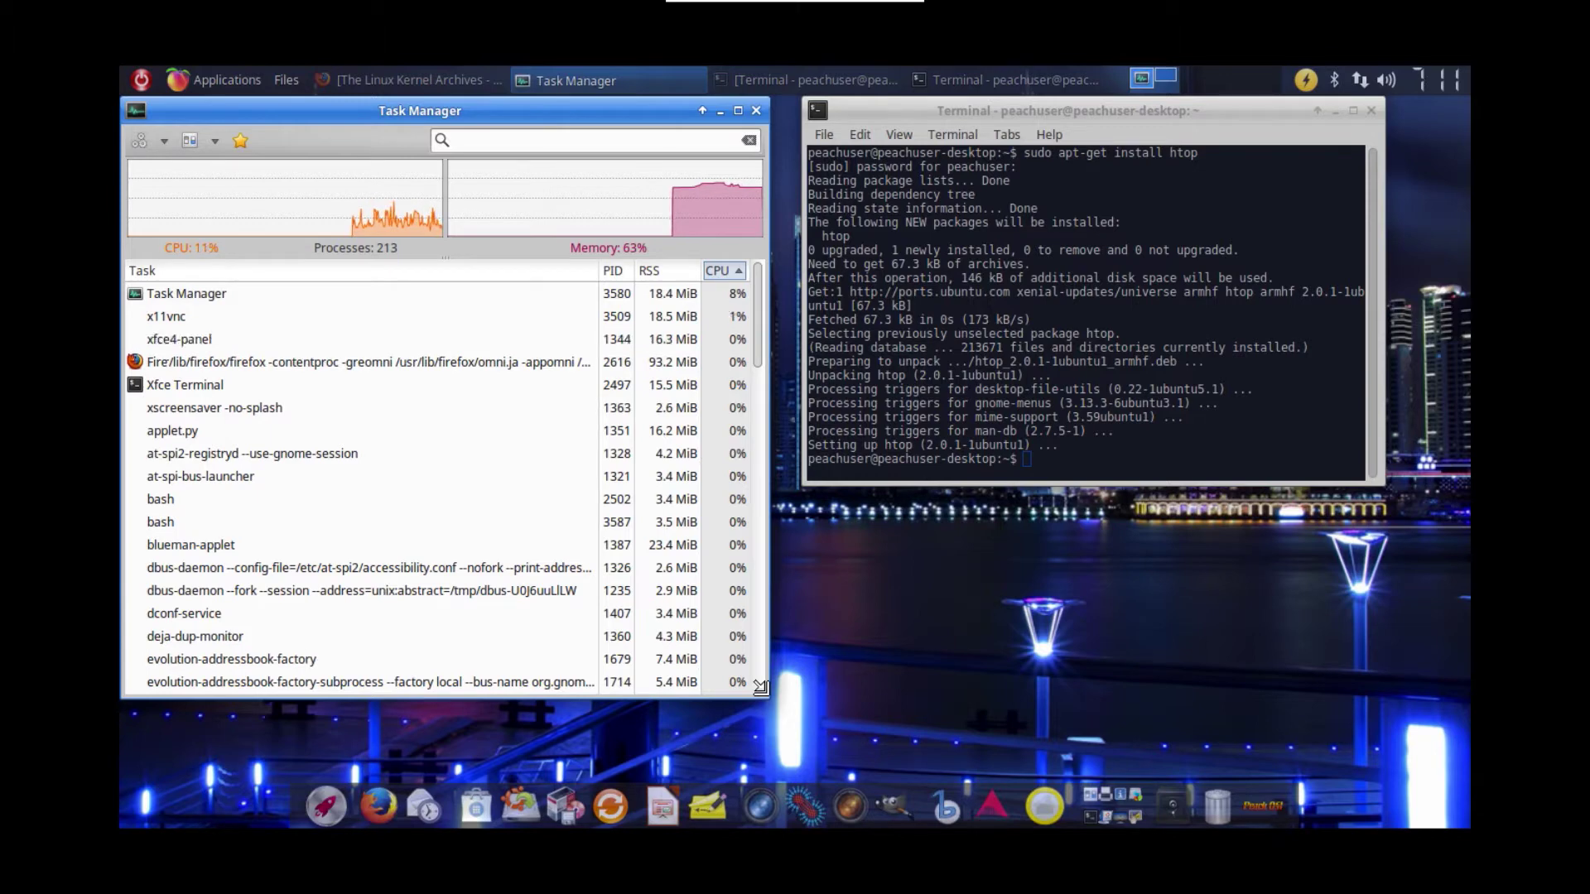
# Step: Run htop in the terminal to monitor system resources
pyautogui.click(1089, 403)
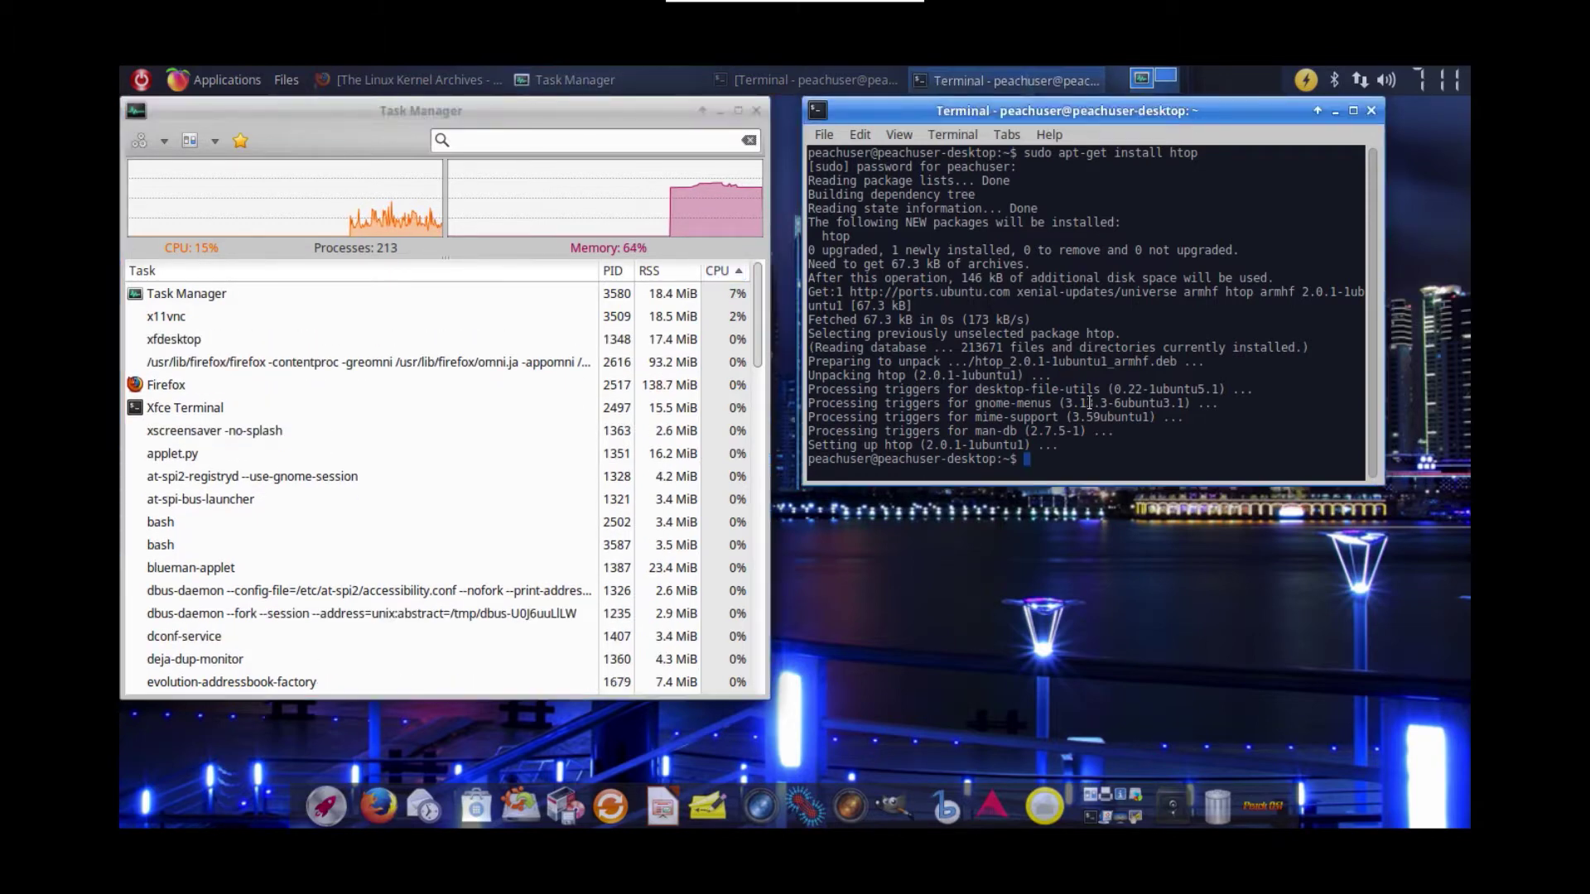
pyautogui.write('htop')
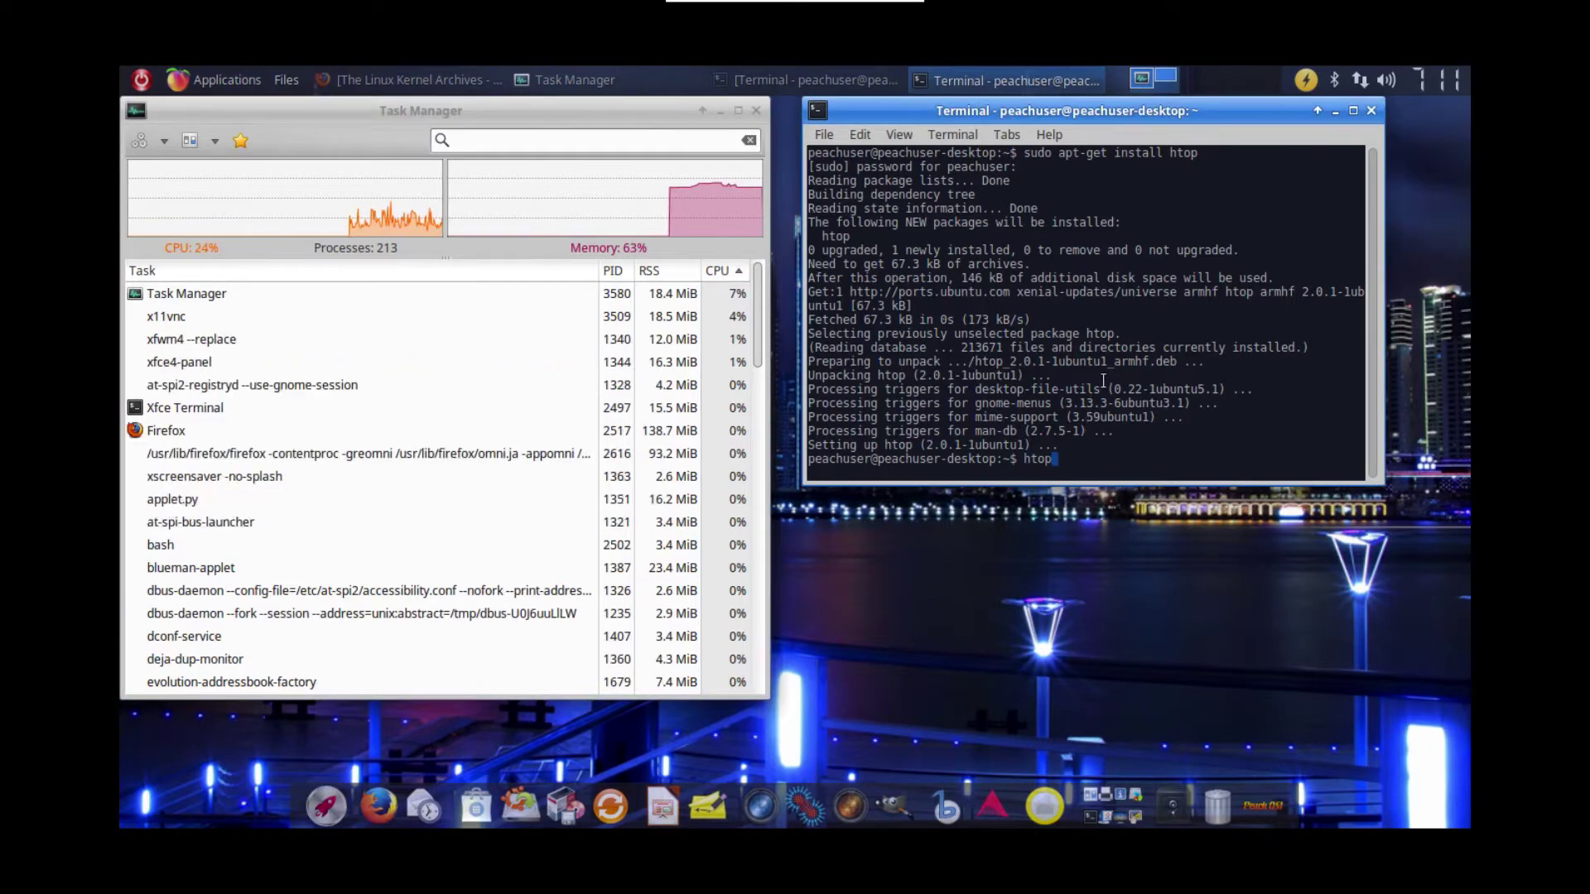
pyautogui.press('Return')
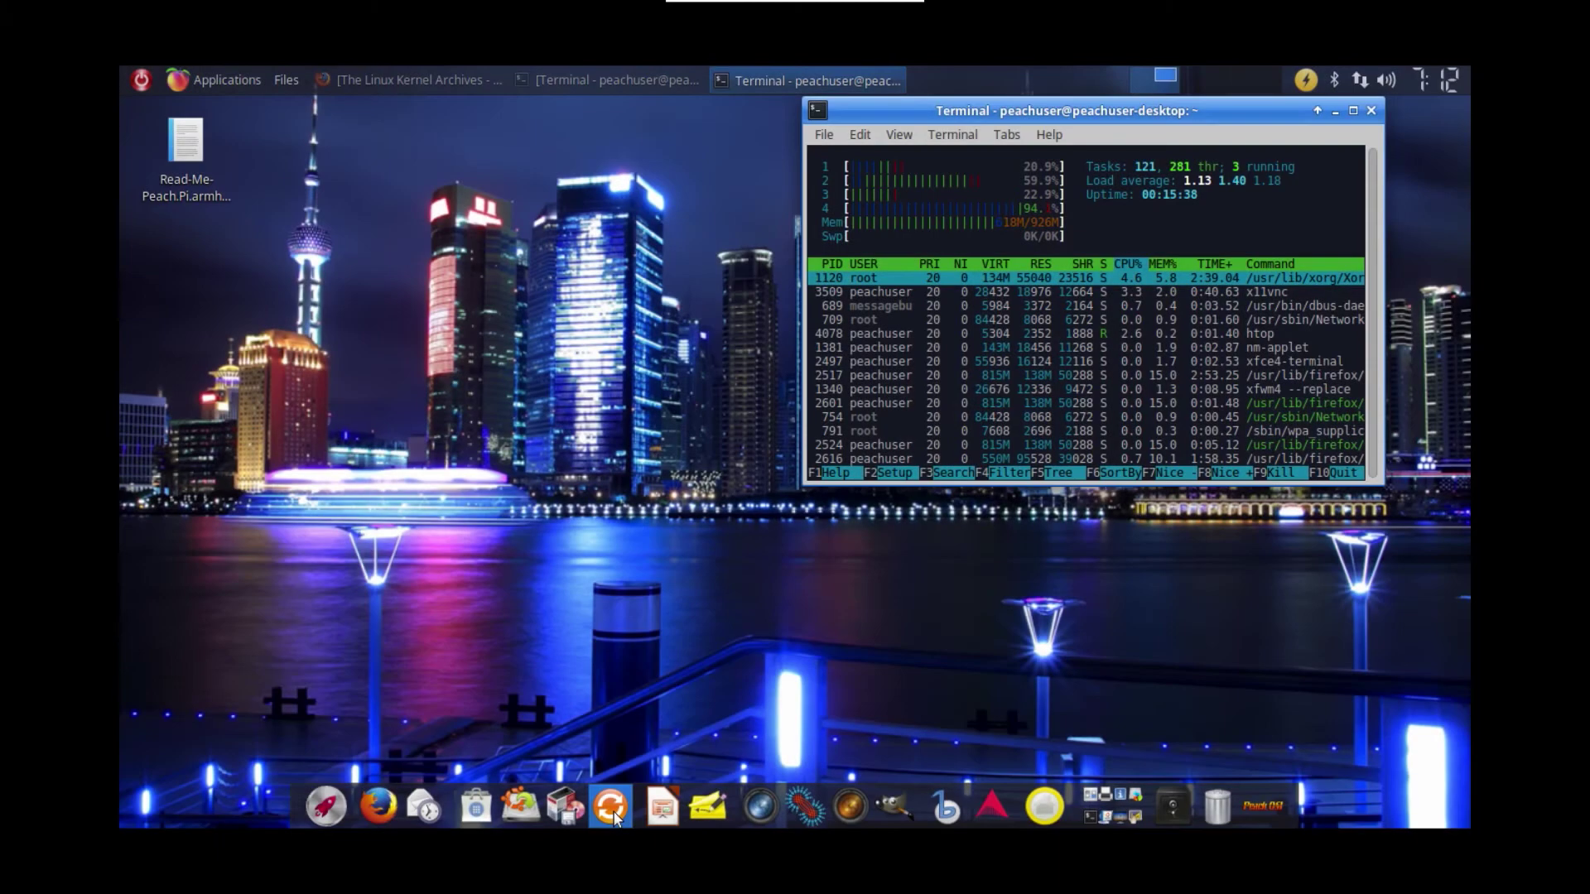
# Step: Check for system updates with Software Updater and dismiss its result
pyautogui.click(613, 812)
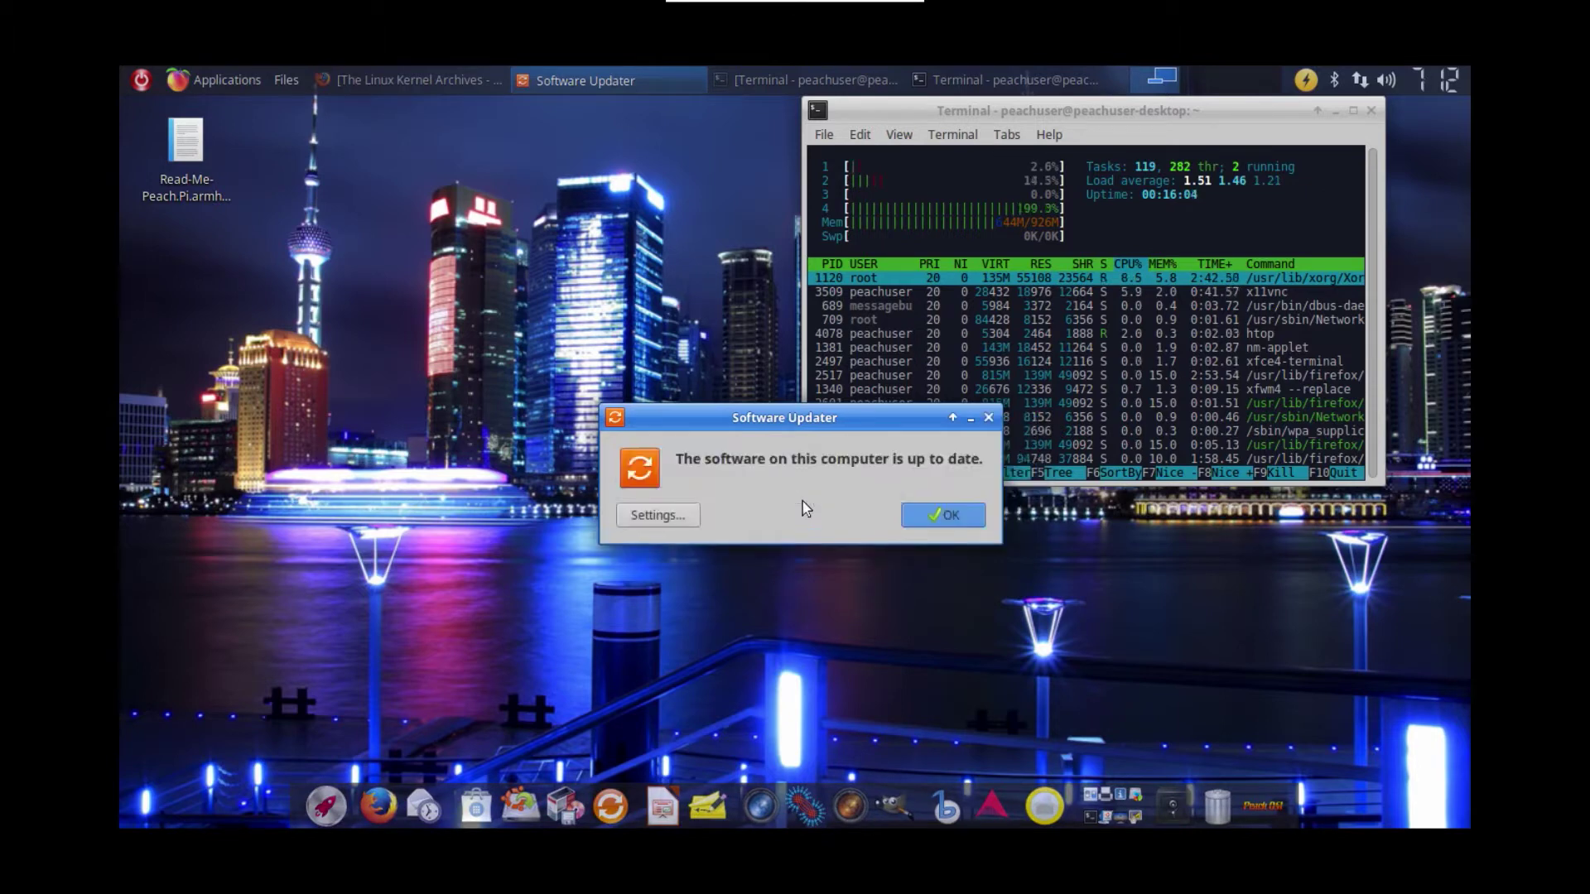
pyautogui.click(943, 513)
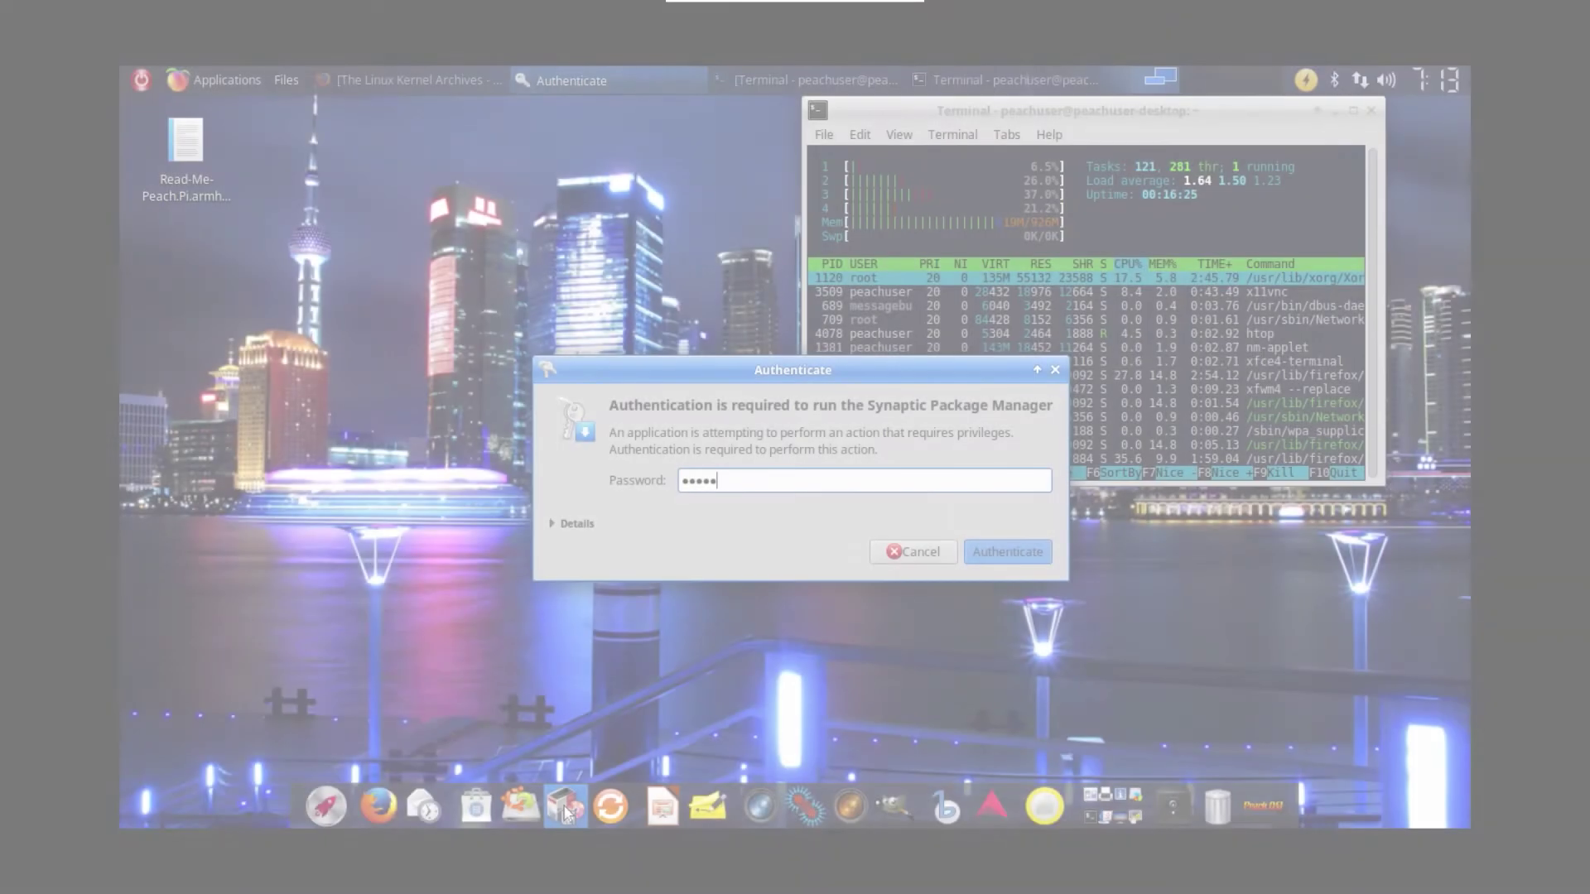
# Step: Enter the account password to authenticate Synaptic Package Manager, and view the Communication (multiverse) packages
pyautogui.write('****')
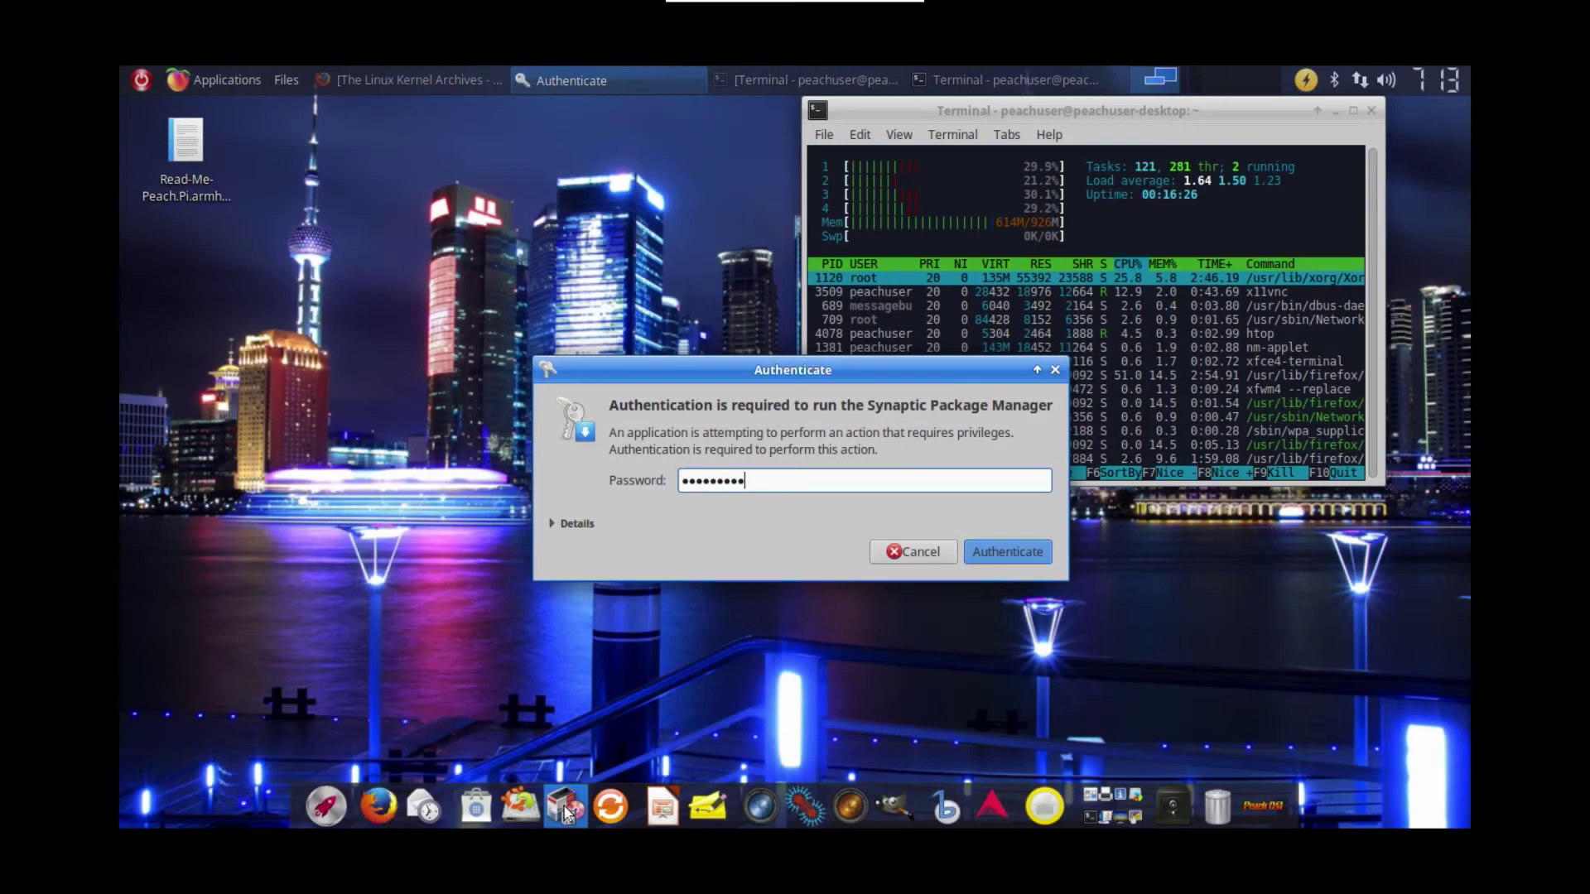
pyautogui.click(1017, 552)
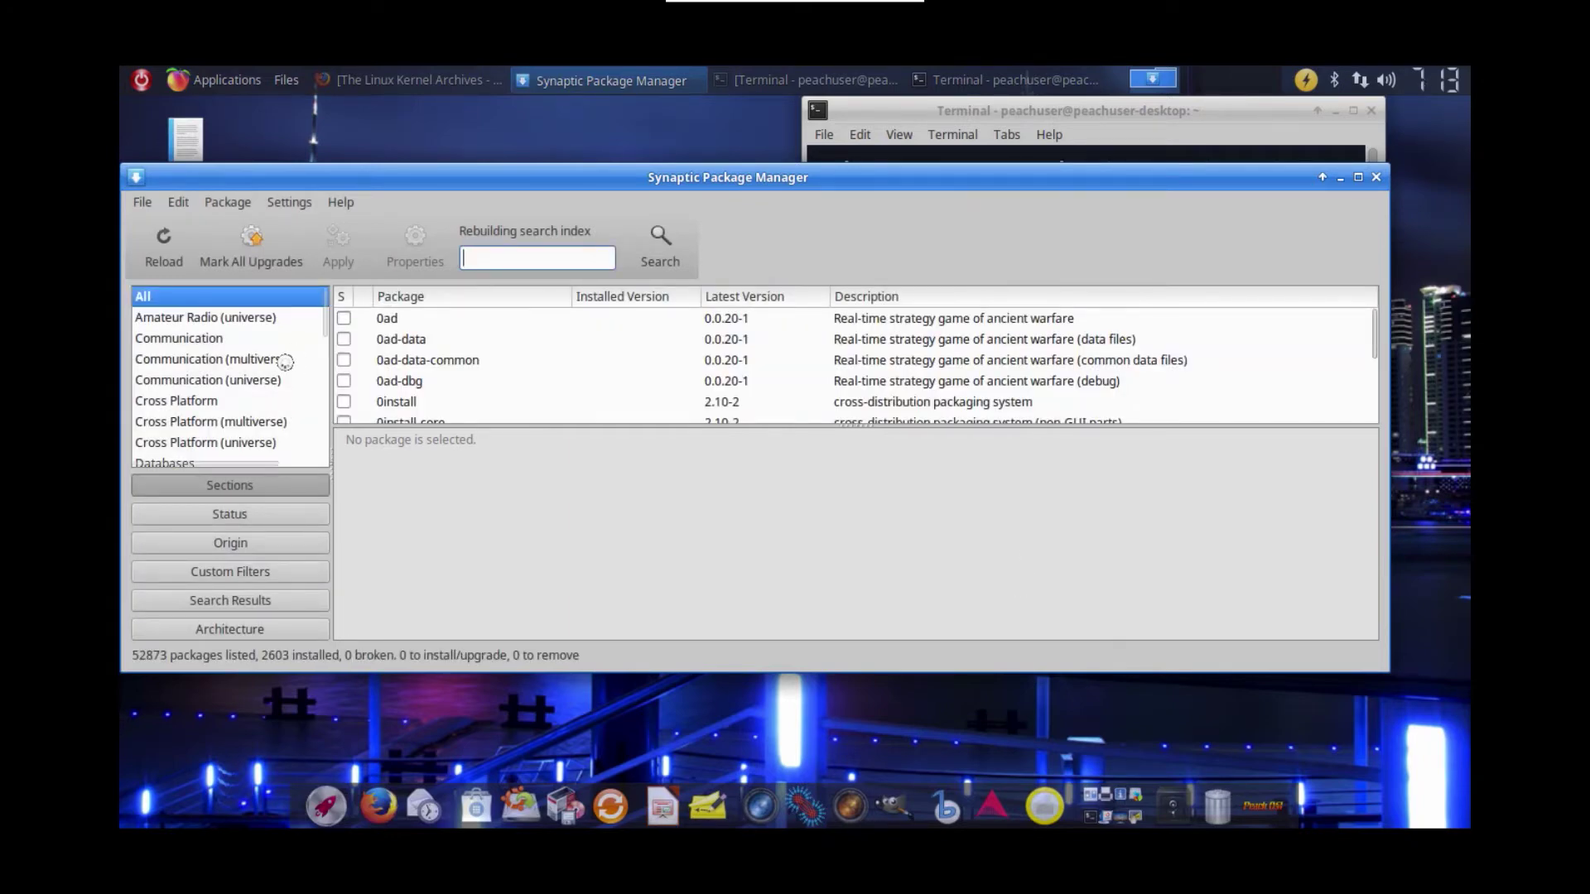
pyautogui.click(286, 361)
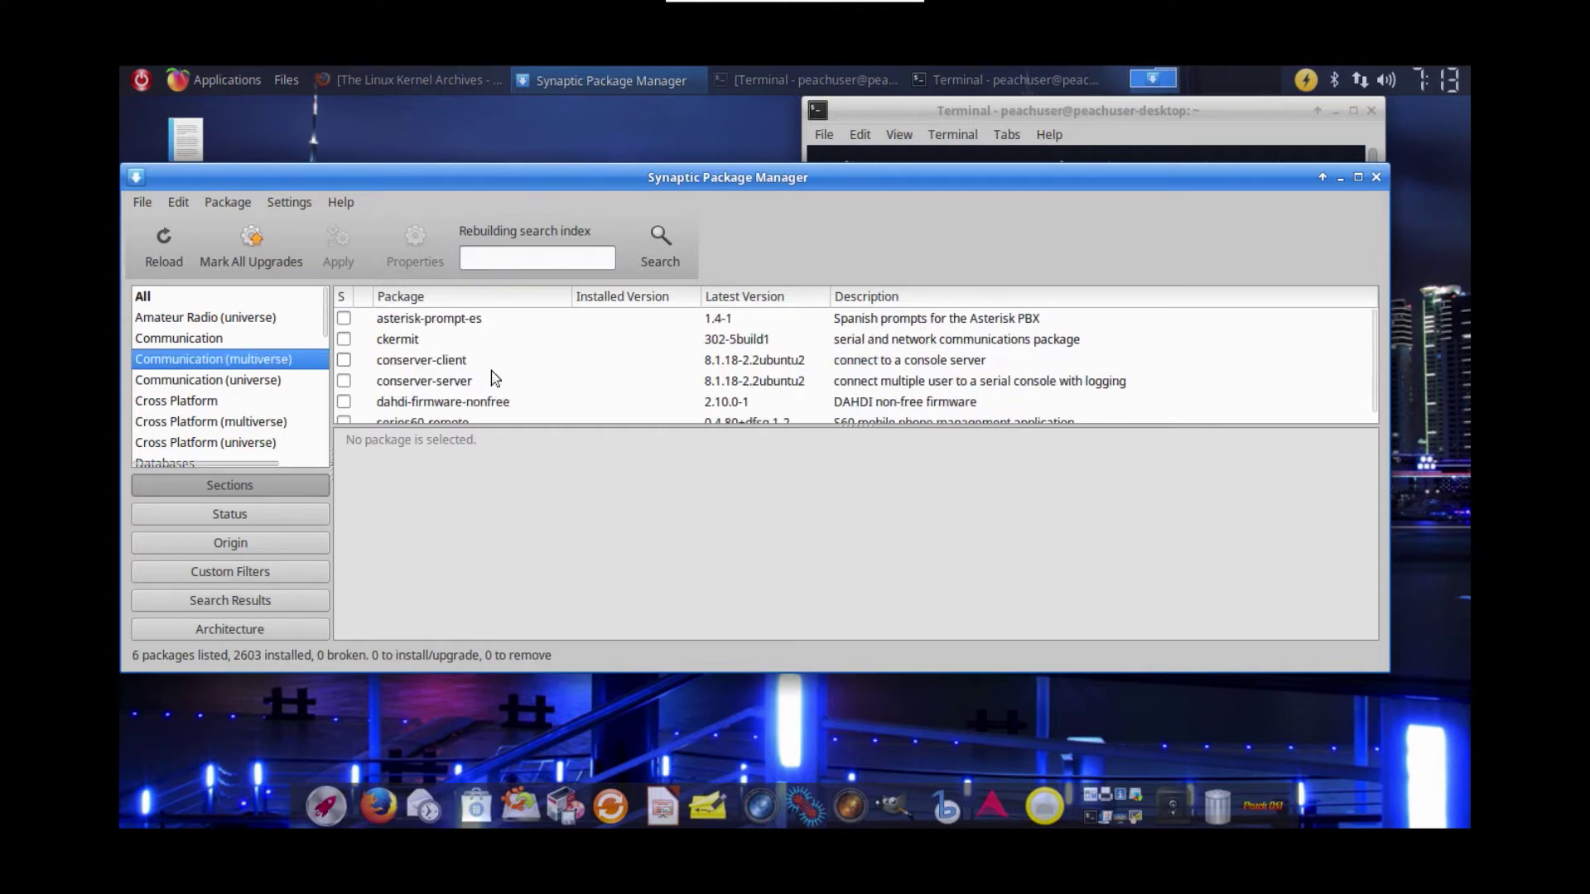
pyautogui.click(1376, 177)
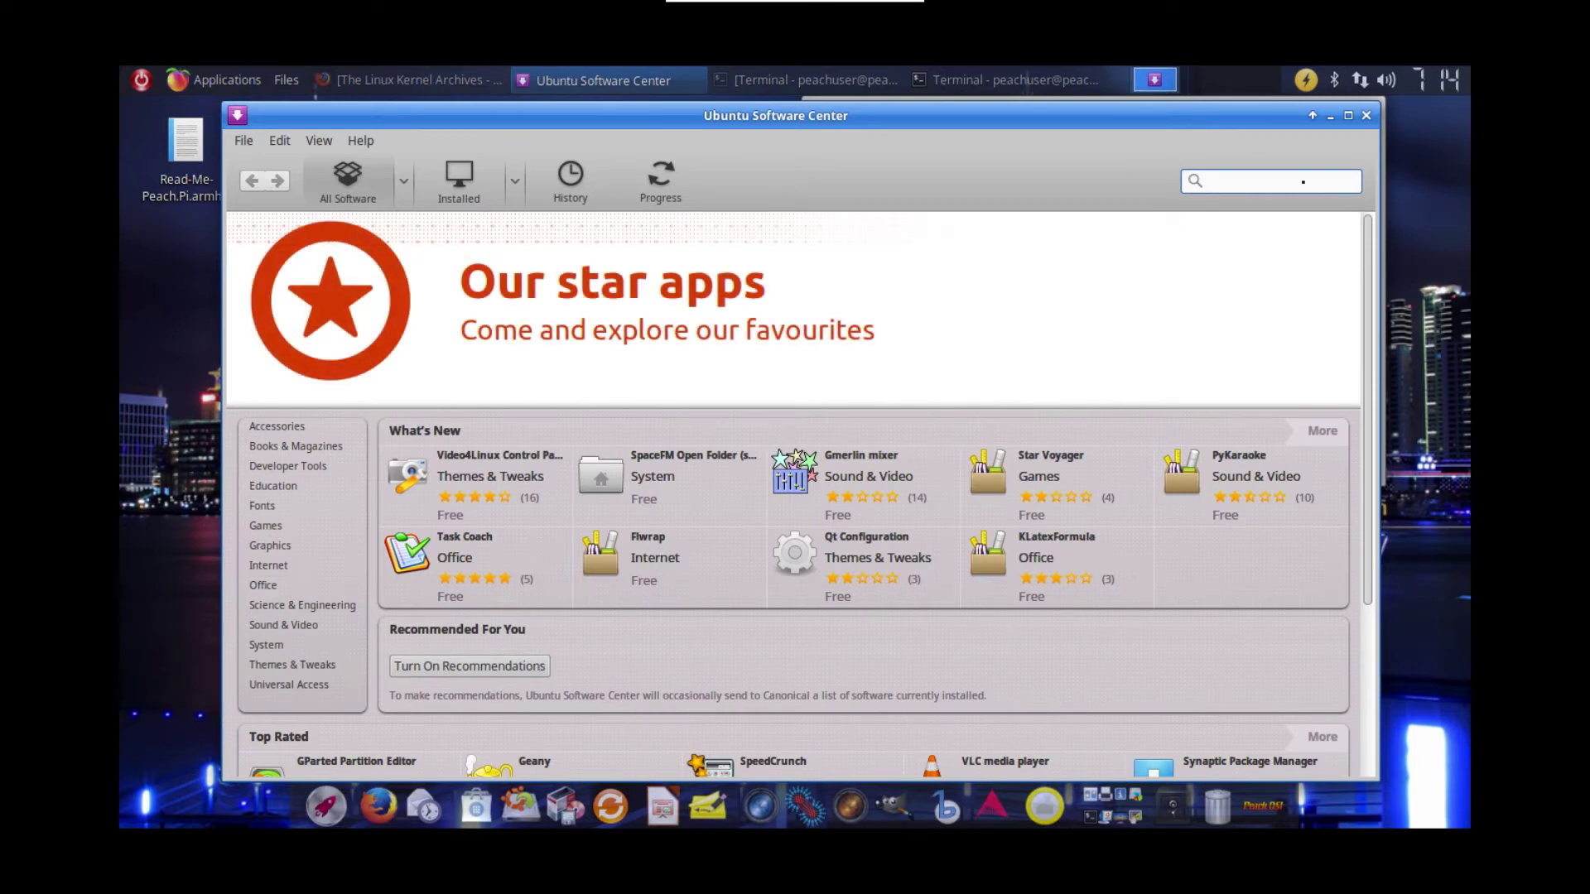
# Step: Search Ubuntu Software Center for "gparted" and select GParted Partition Editor
pyautogui.write('gparted')
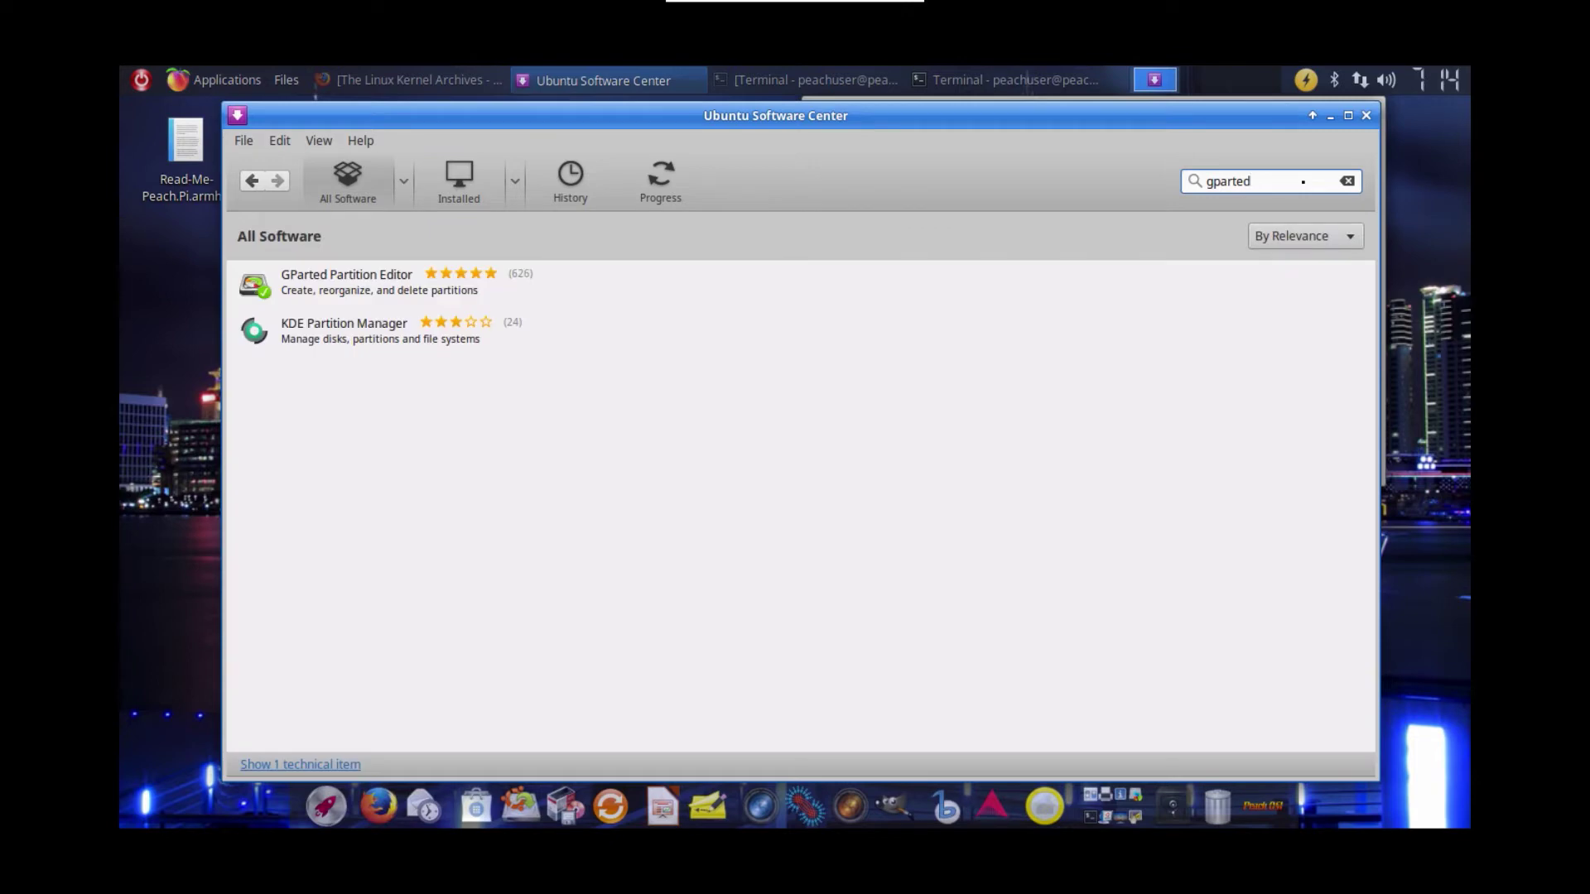
pyautogui.click(470, 276)
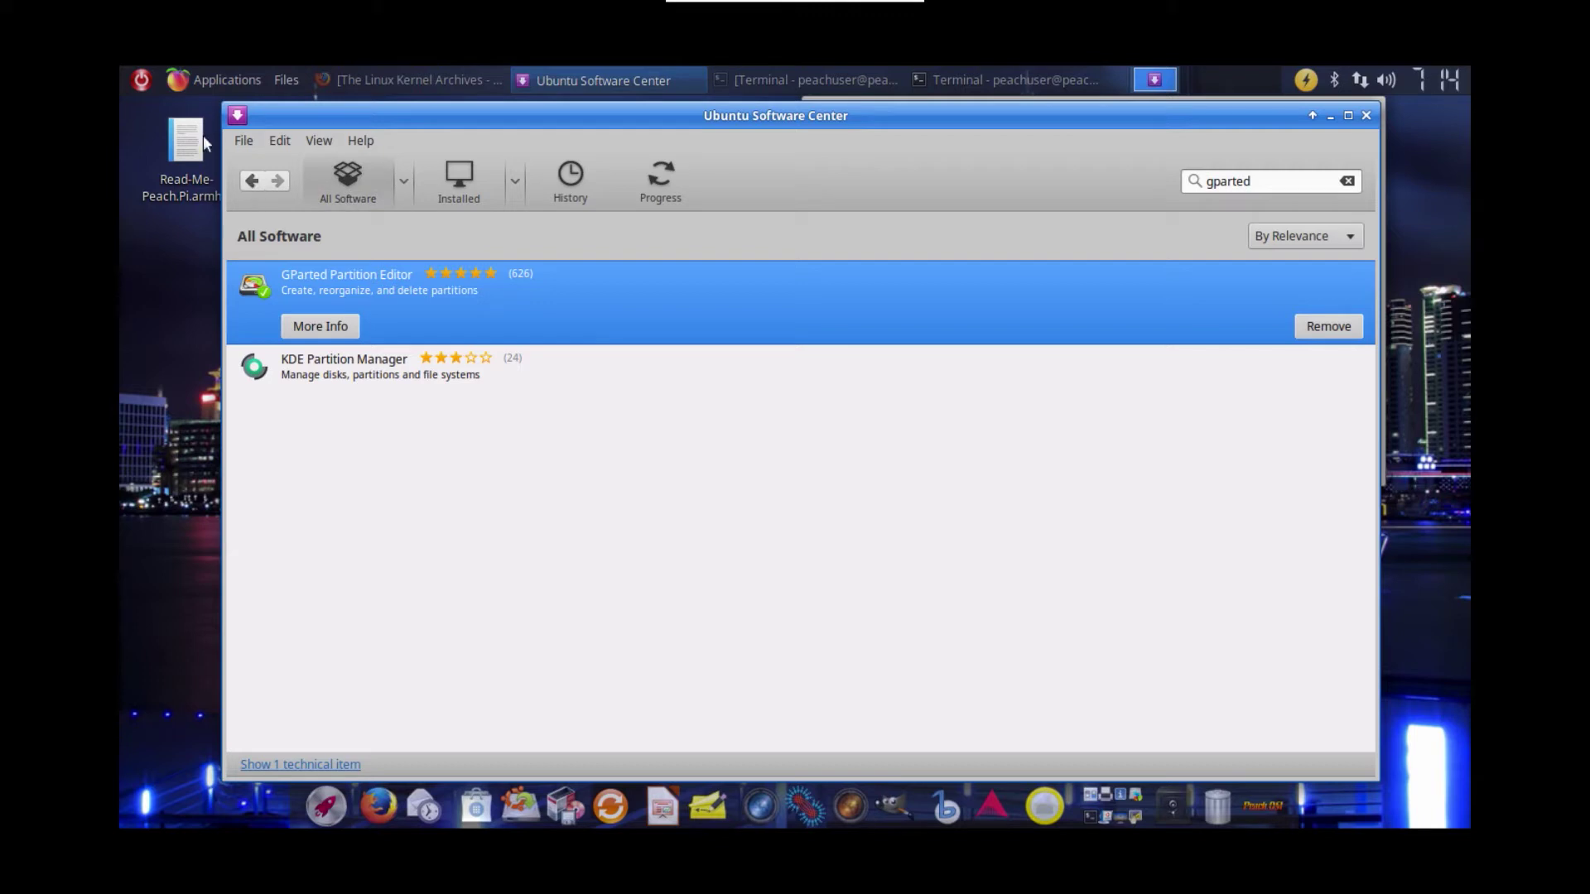
# Step: Find GParted among the installed applications, launch it, and enter the account password to authenticate
pyautogui.click(187, 68)
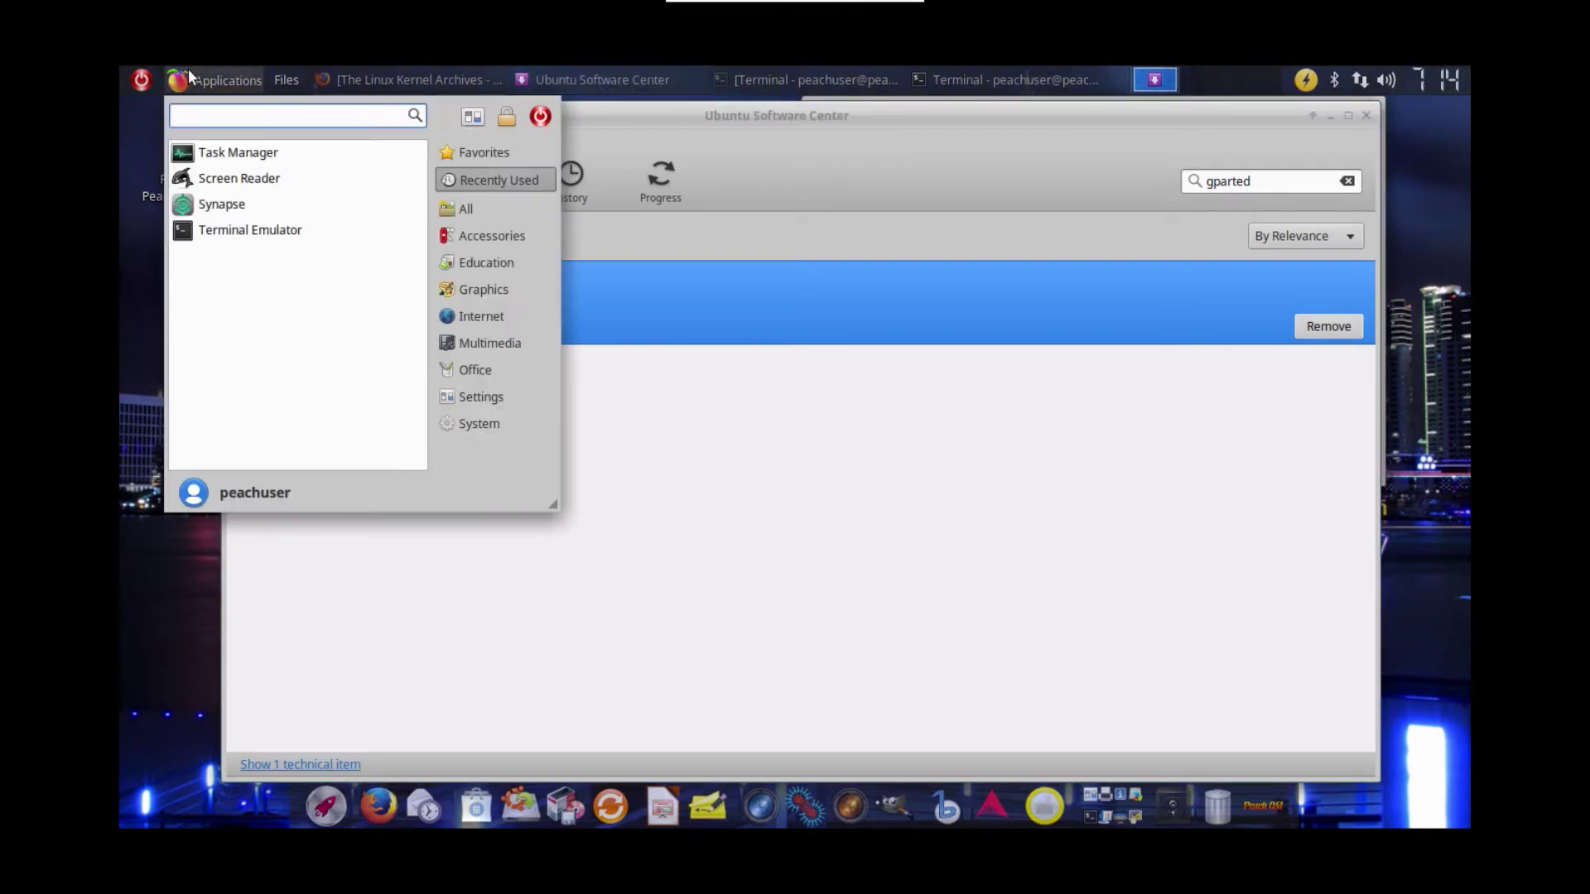
pyautogui.moveTo(489, 244)
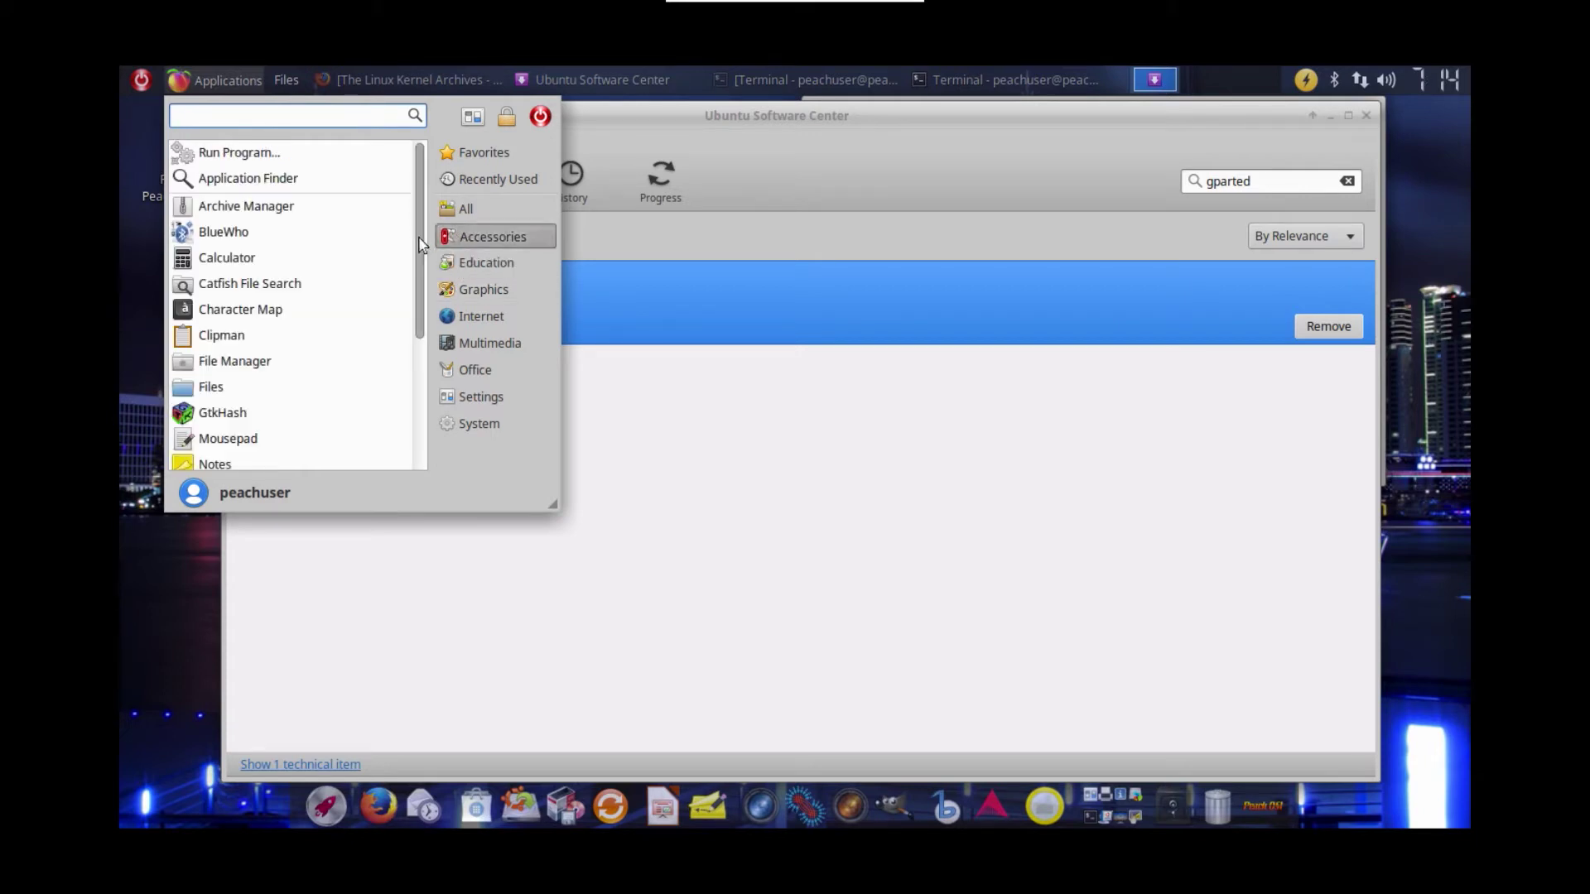
pyautogui.moveTo(420, 245); pyautogui.dragTo(415, 370)
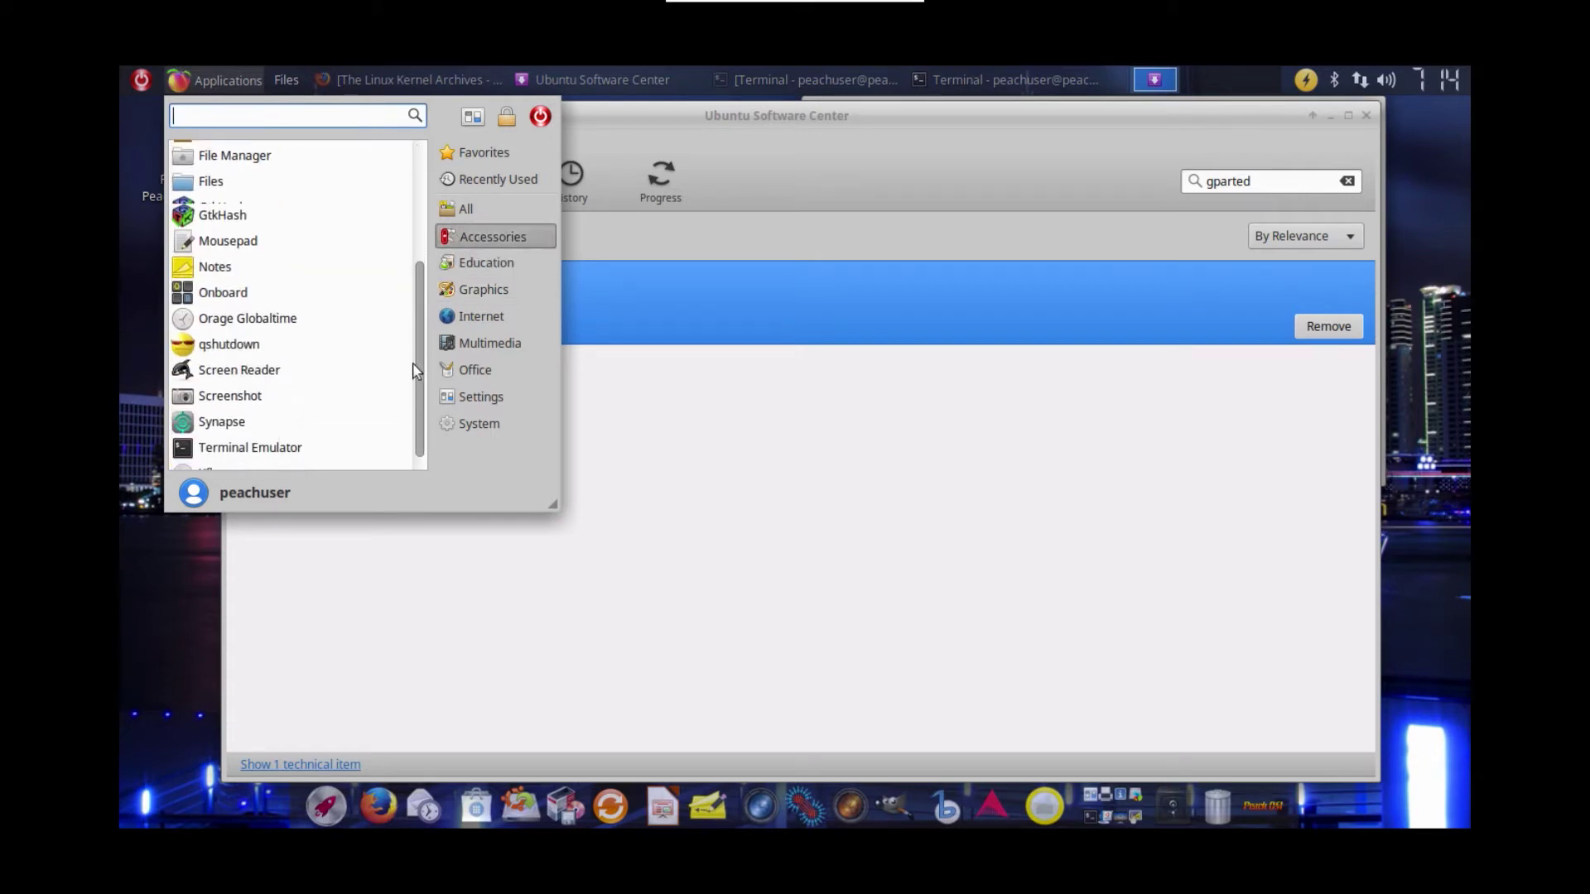
pyautogui.moveTo(415, 282); pyautogui.dragTo(416, 205)
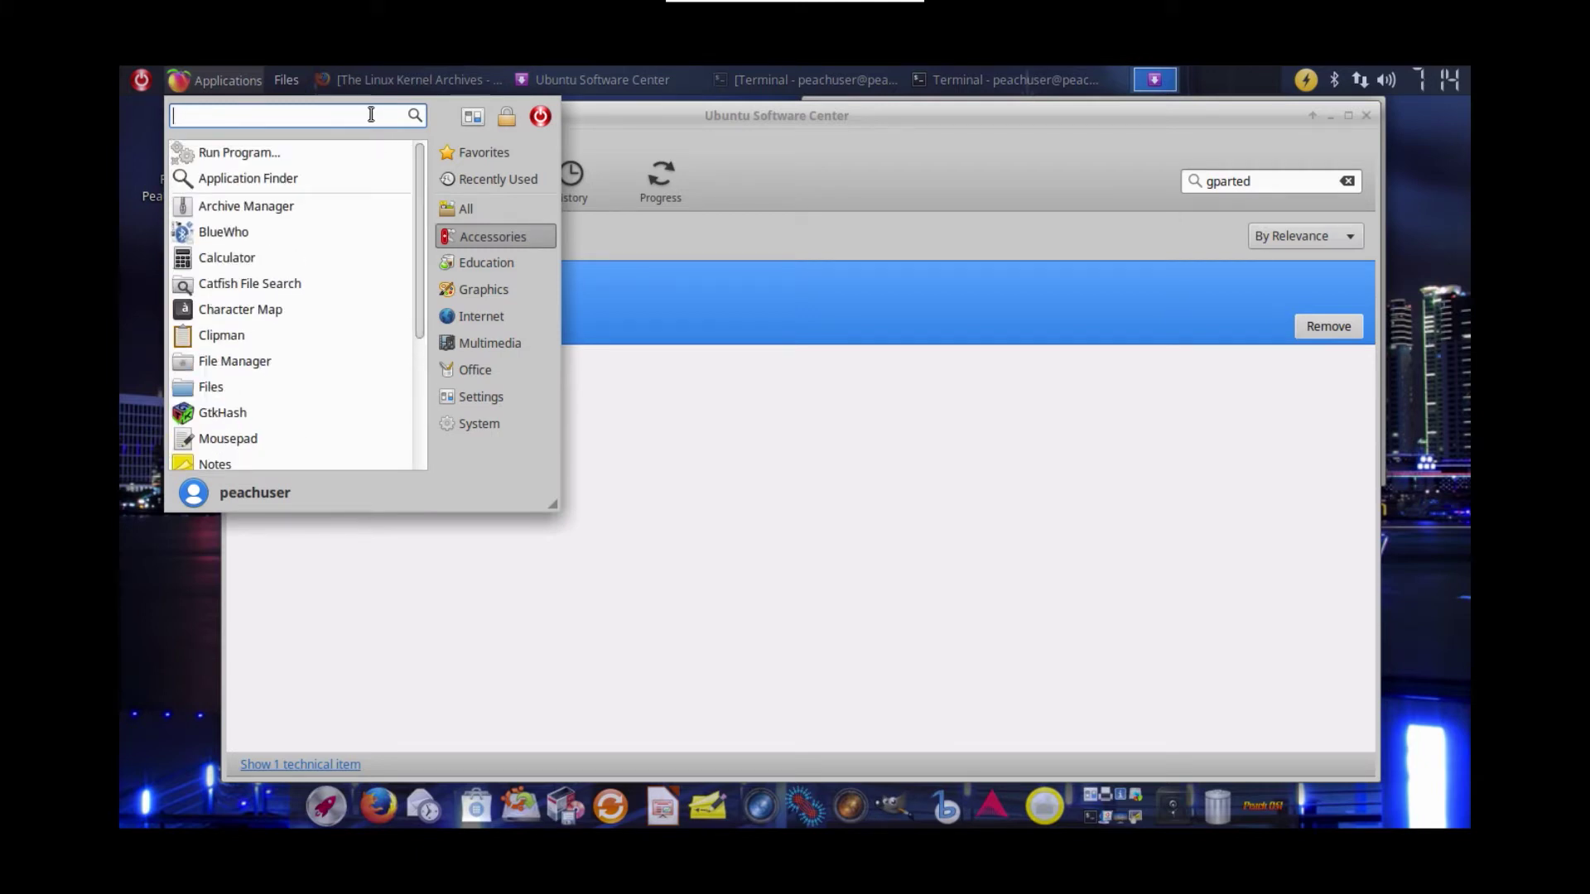
pyautogui.write('gpart')
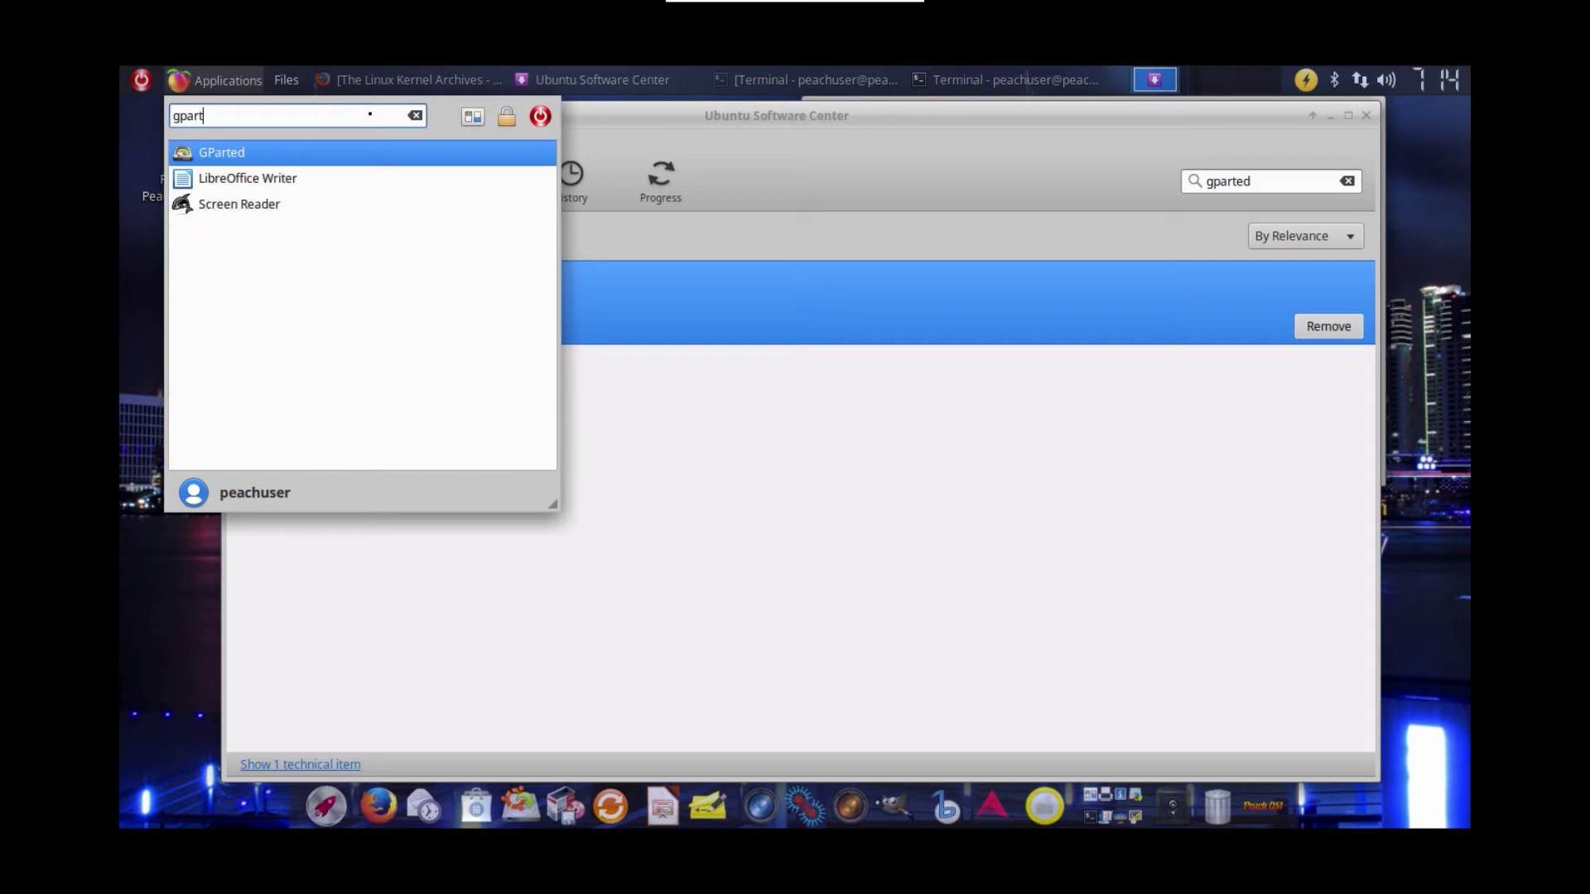
pyautogui.click(335, 154)
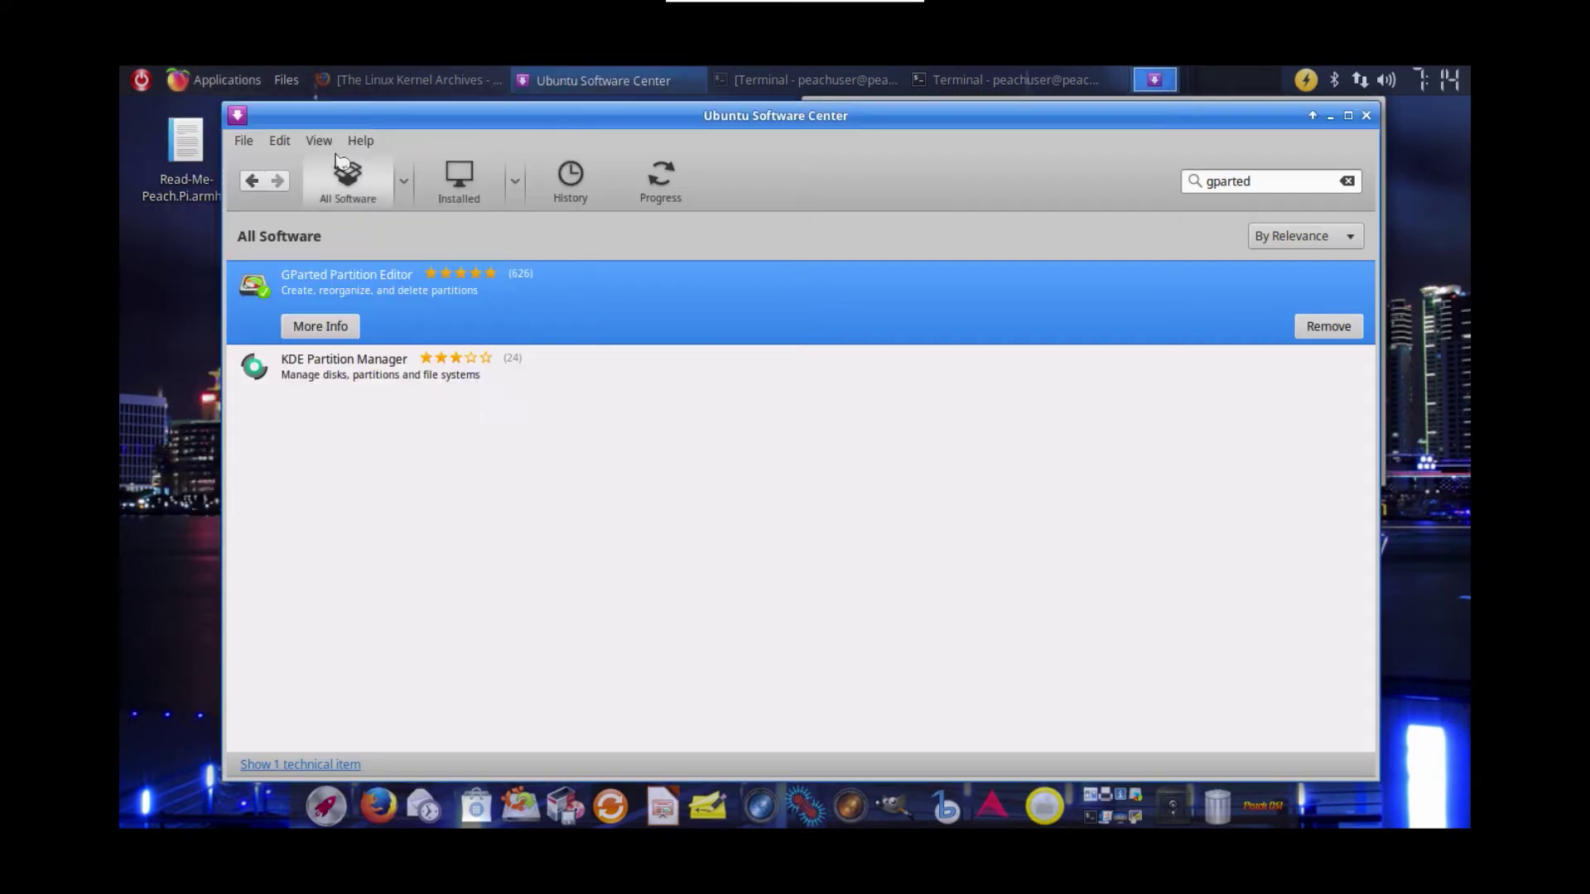
pyautogui.write('••')
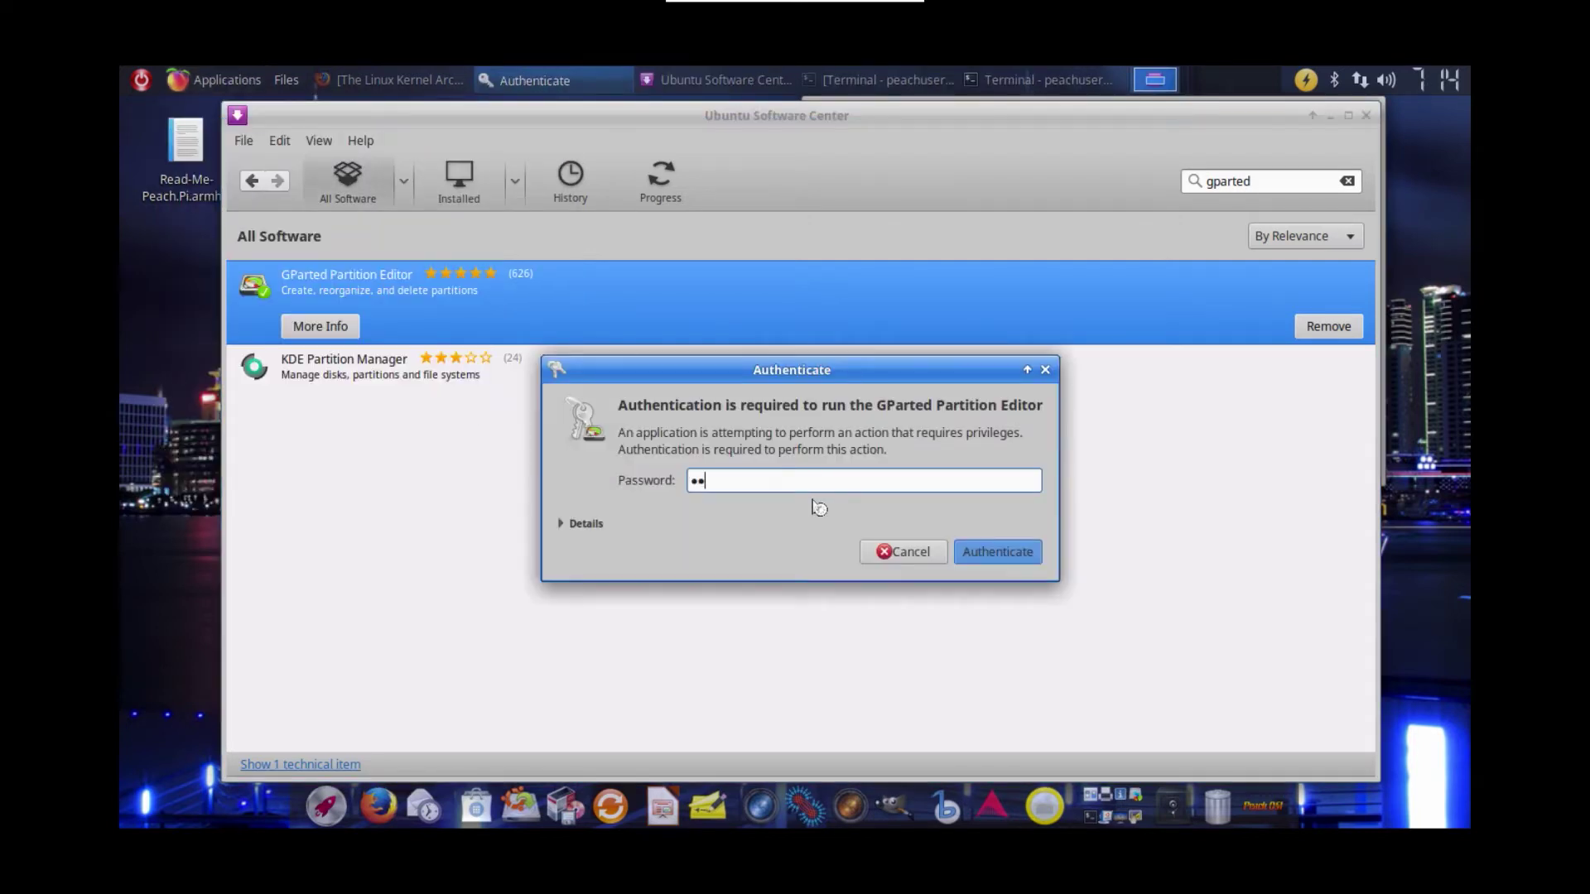
pyautogui.write('•••••')
pyautogui.press('Return')
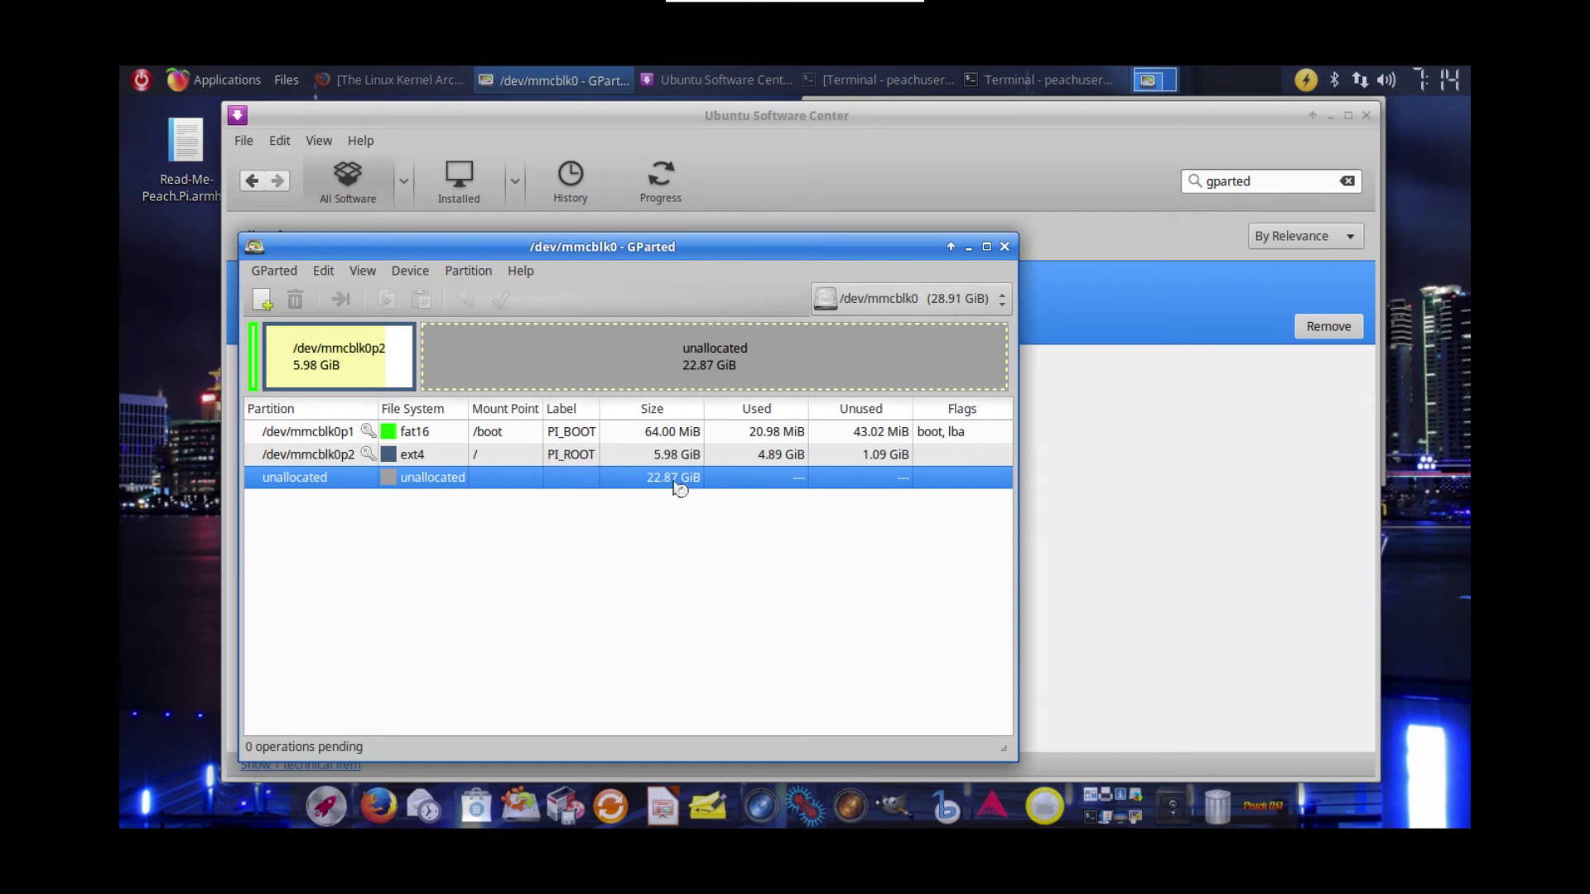
# Step: Maximize GParted and resize the ext4 root partition /dev/mmcblk0p2 to 29543 MiB, leaving 0 MiB of free space following
pyautogui.click(987, 248)
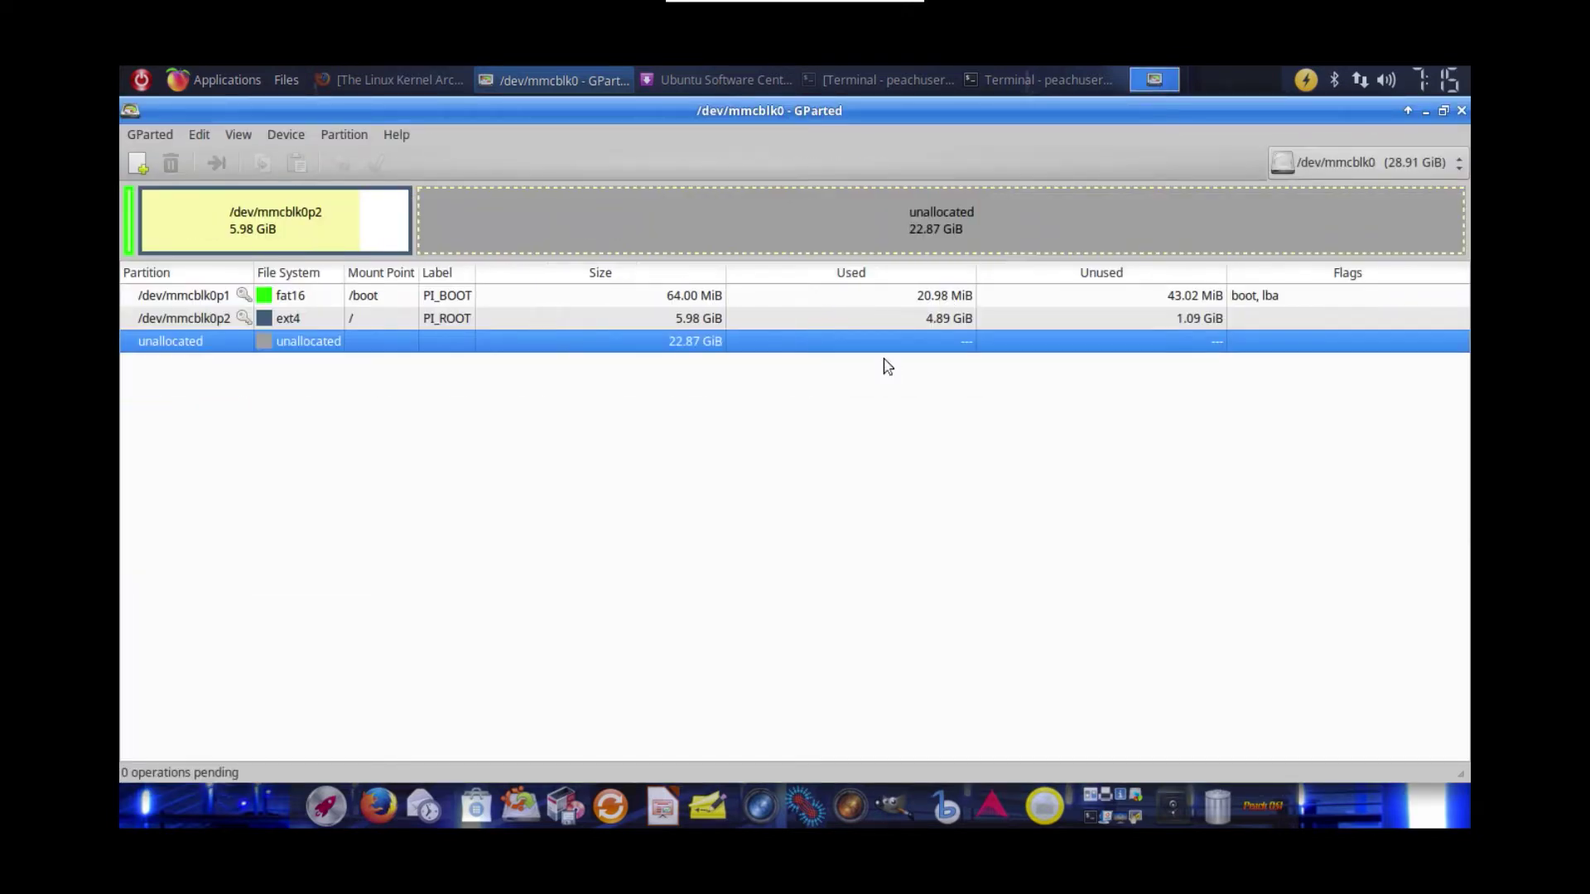
pyautogui.rightClick(607, 340)
pyautogui.click(583, 321)
pyautogui.click(580, 319)
pyautogui.rightClick(581, 320)
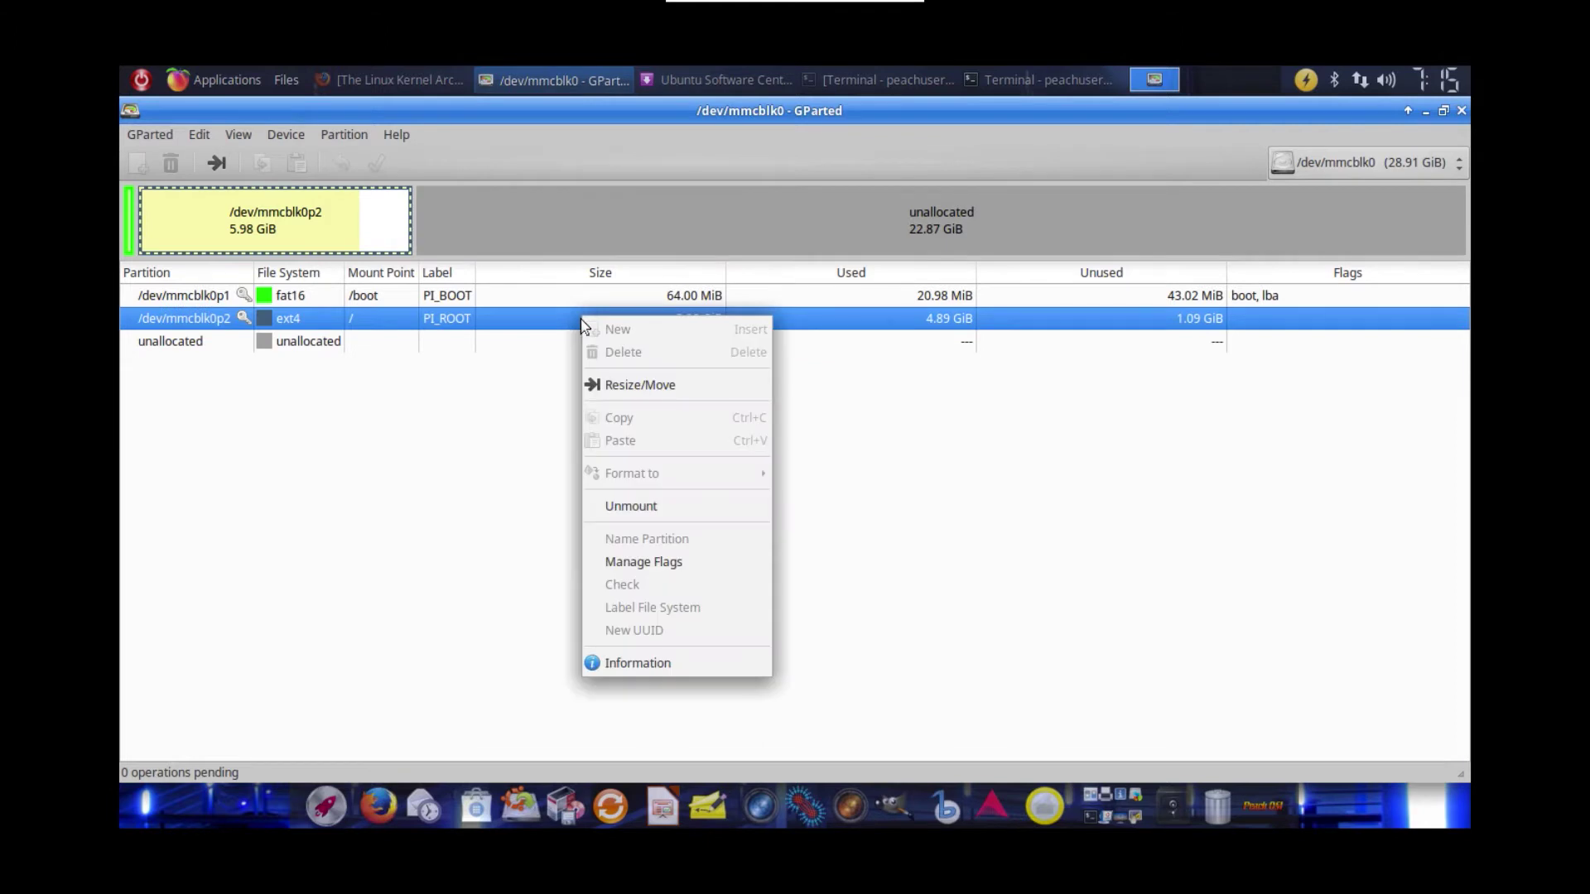
pyautogui.click(614, 390)
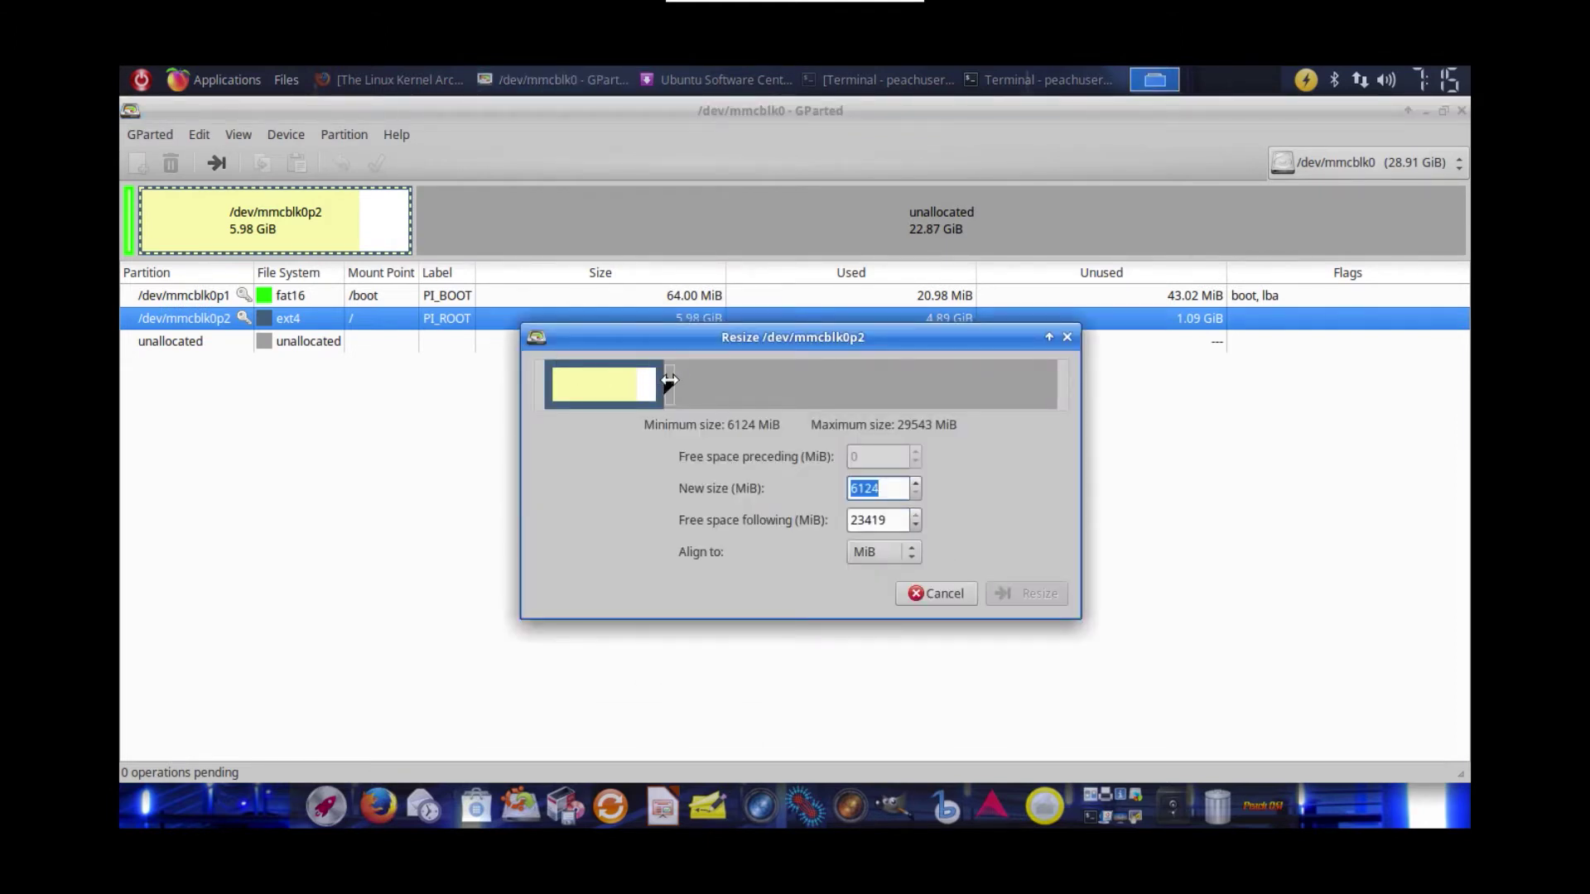
pyautogui.moveTo(660, 379); pyautogui.dragTo(1089, 398)
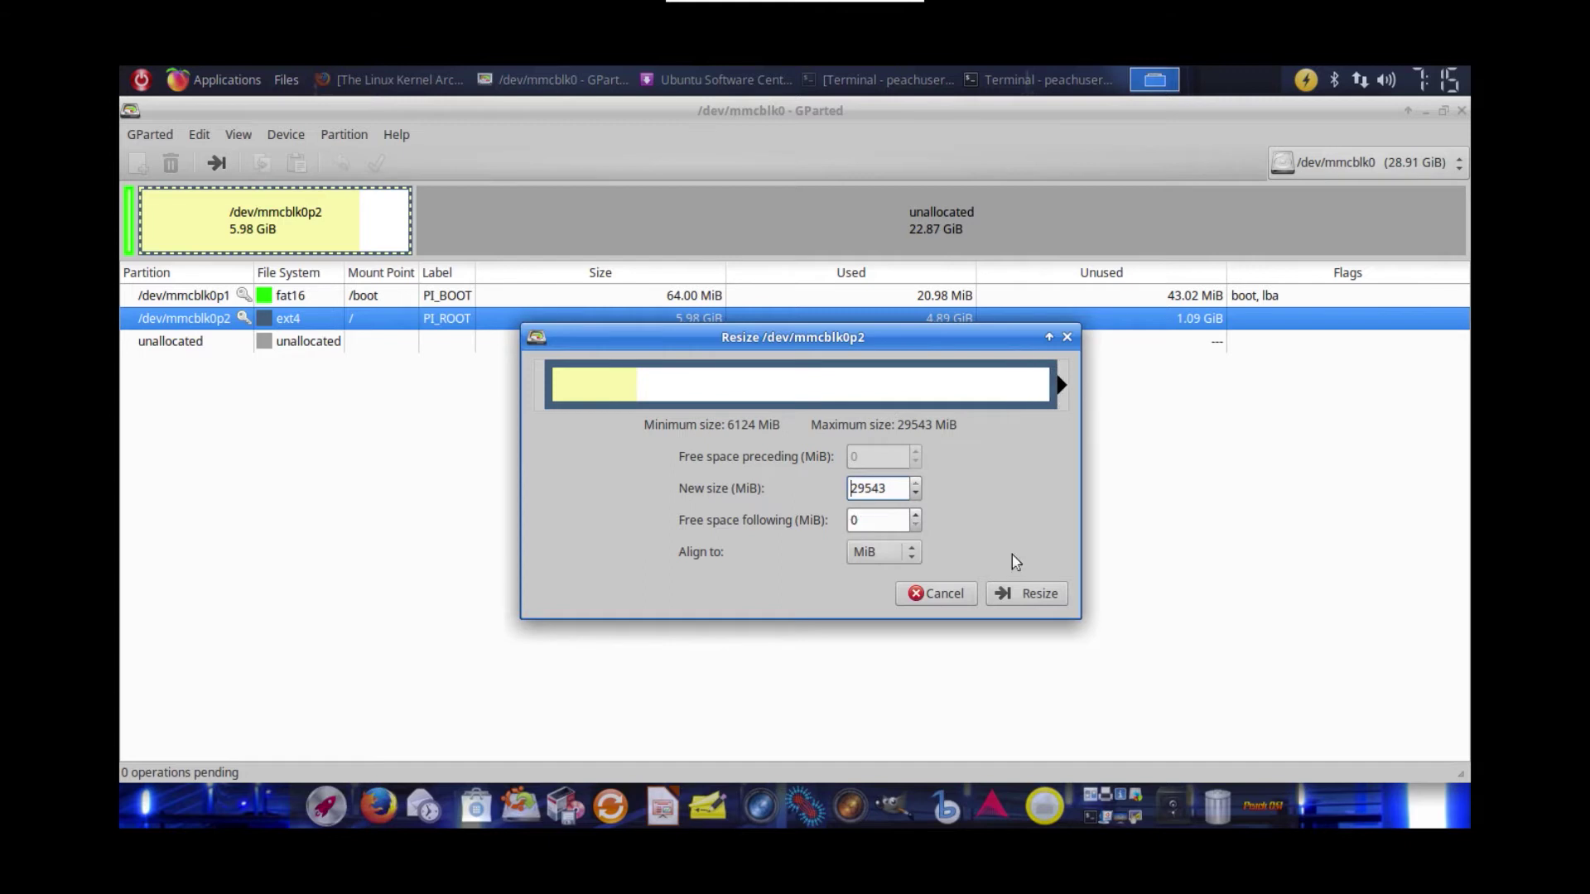
pyautogui.click(1012, 598)
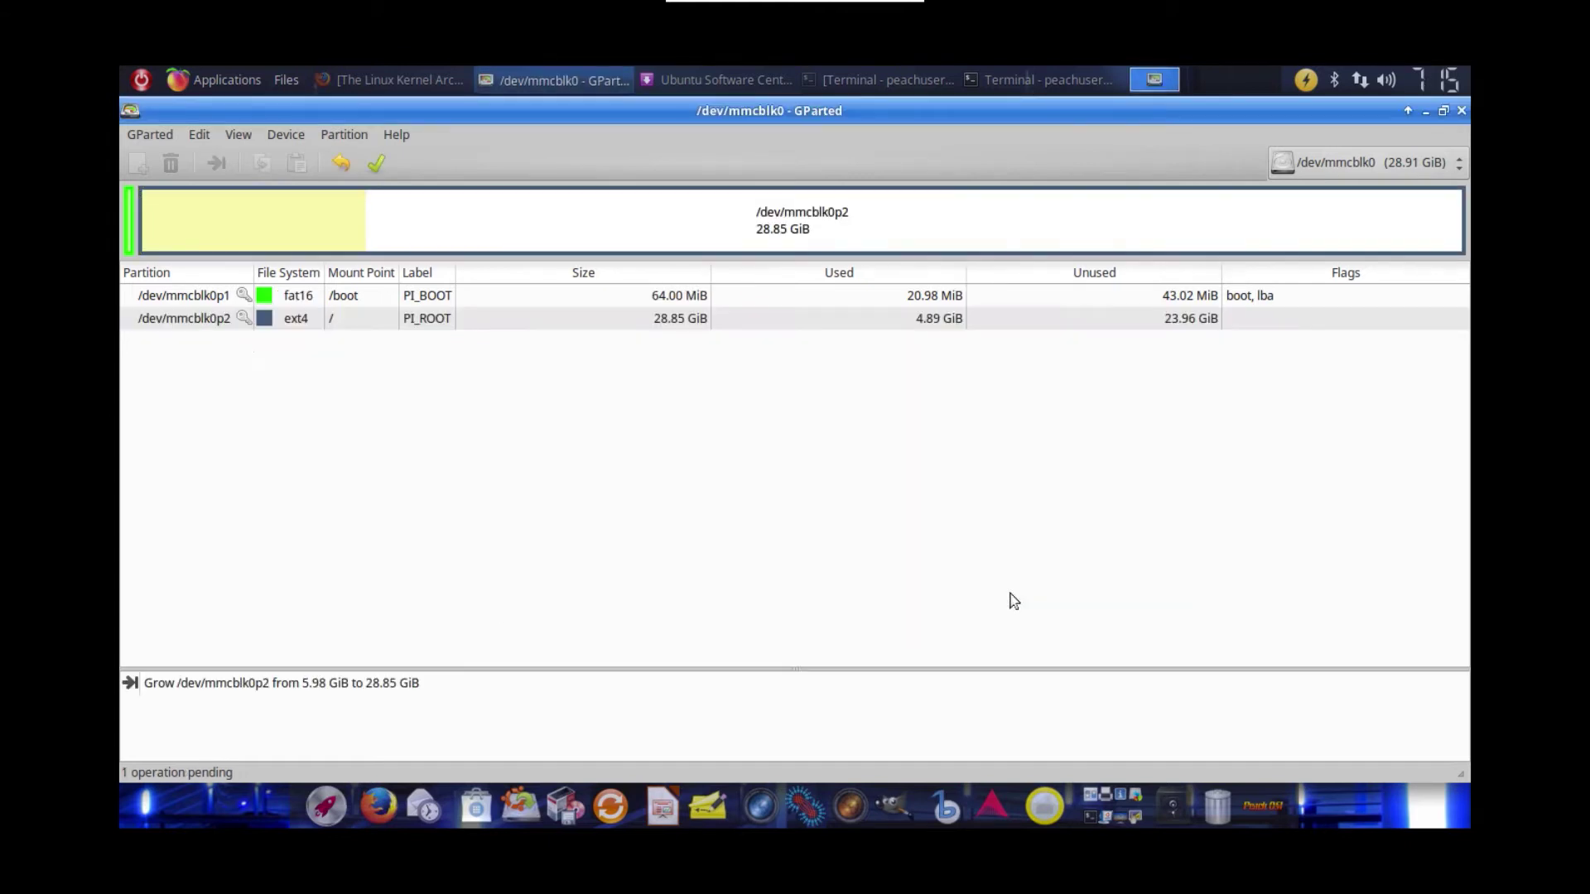
# Step: Apply the pending partition resize to the device and close GParted
pyautogui.click(379, 163)
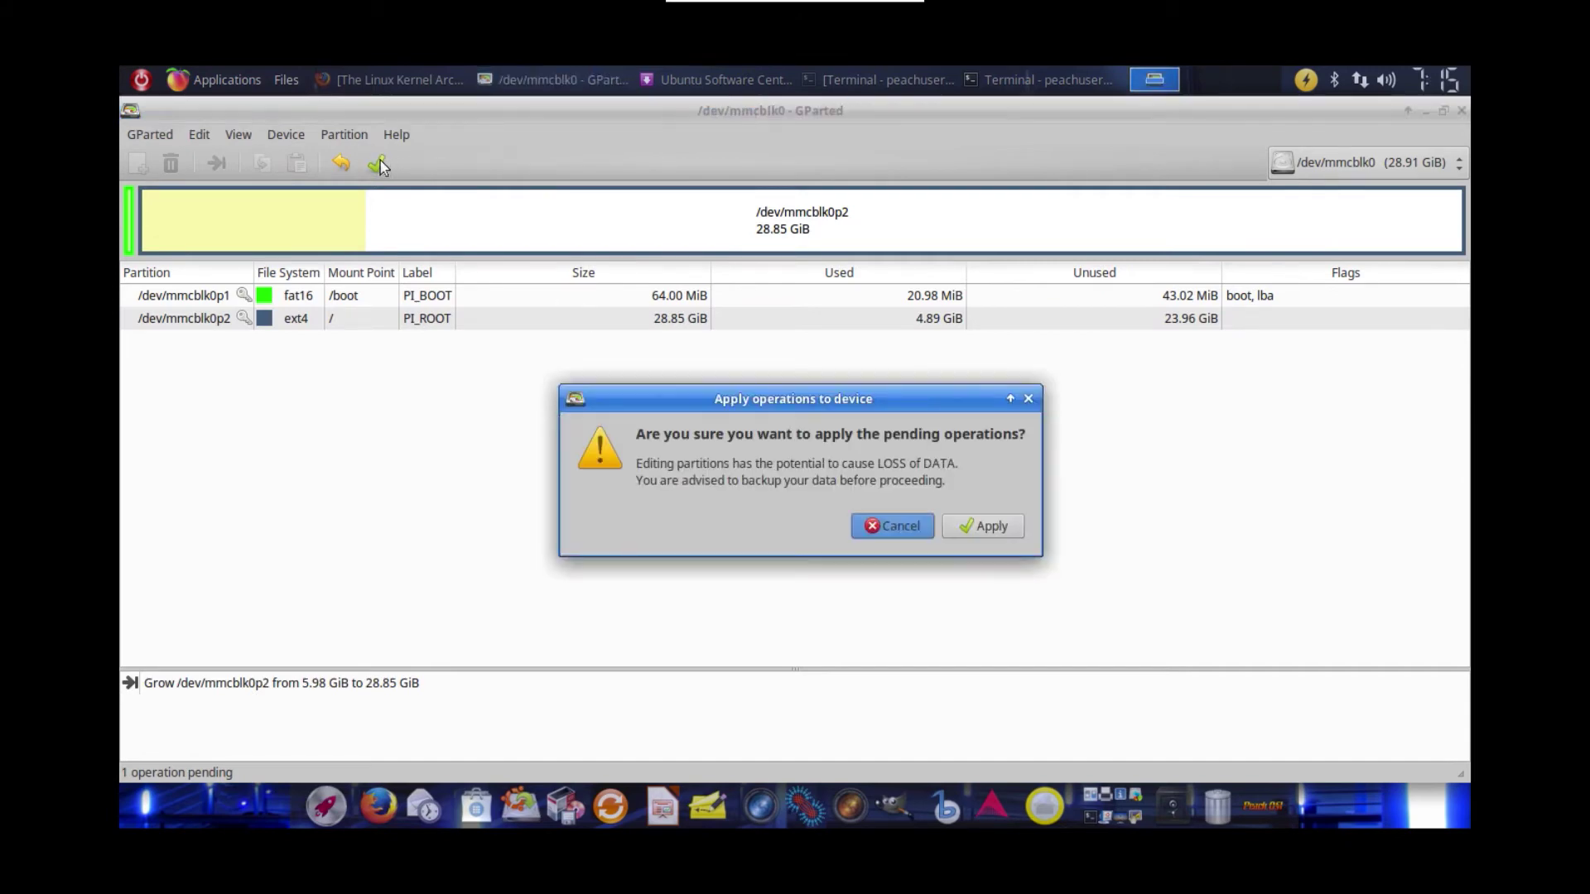
pyautogui.click(998, 527)
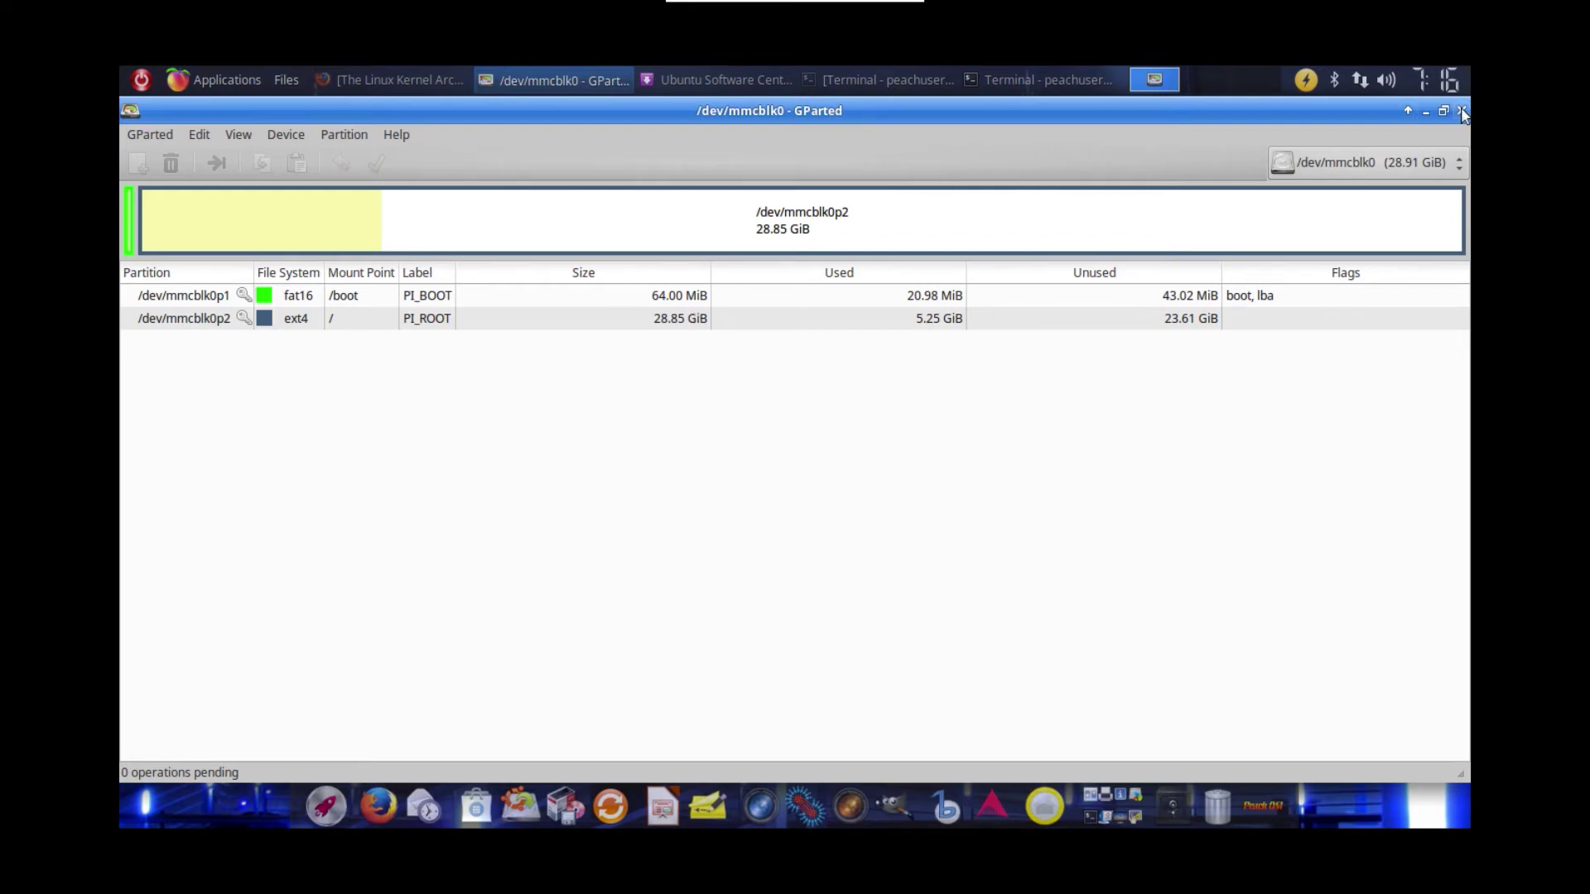
pyautogui.click(1462, 111)
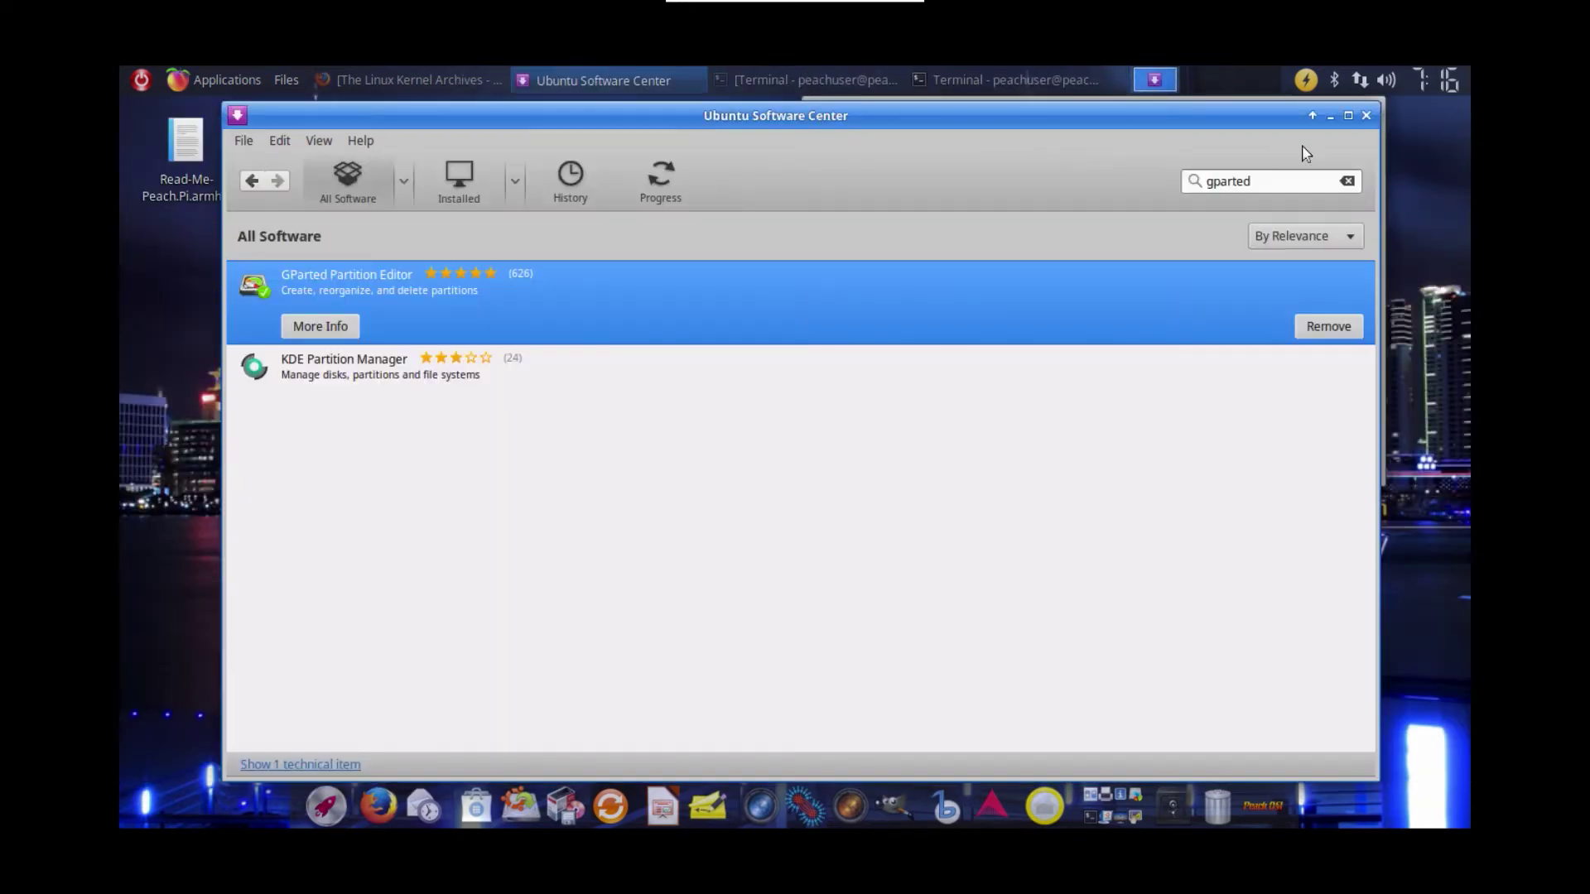
# Step: Return to the All Software overview in Ubuntu Software Center and browse its featured and top-rated apps
pyautogui.click(370, 203)
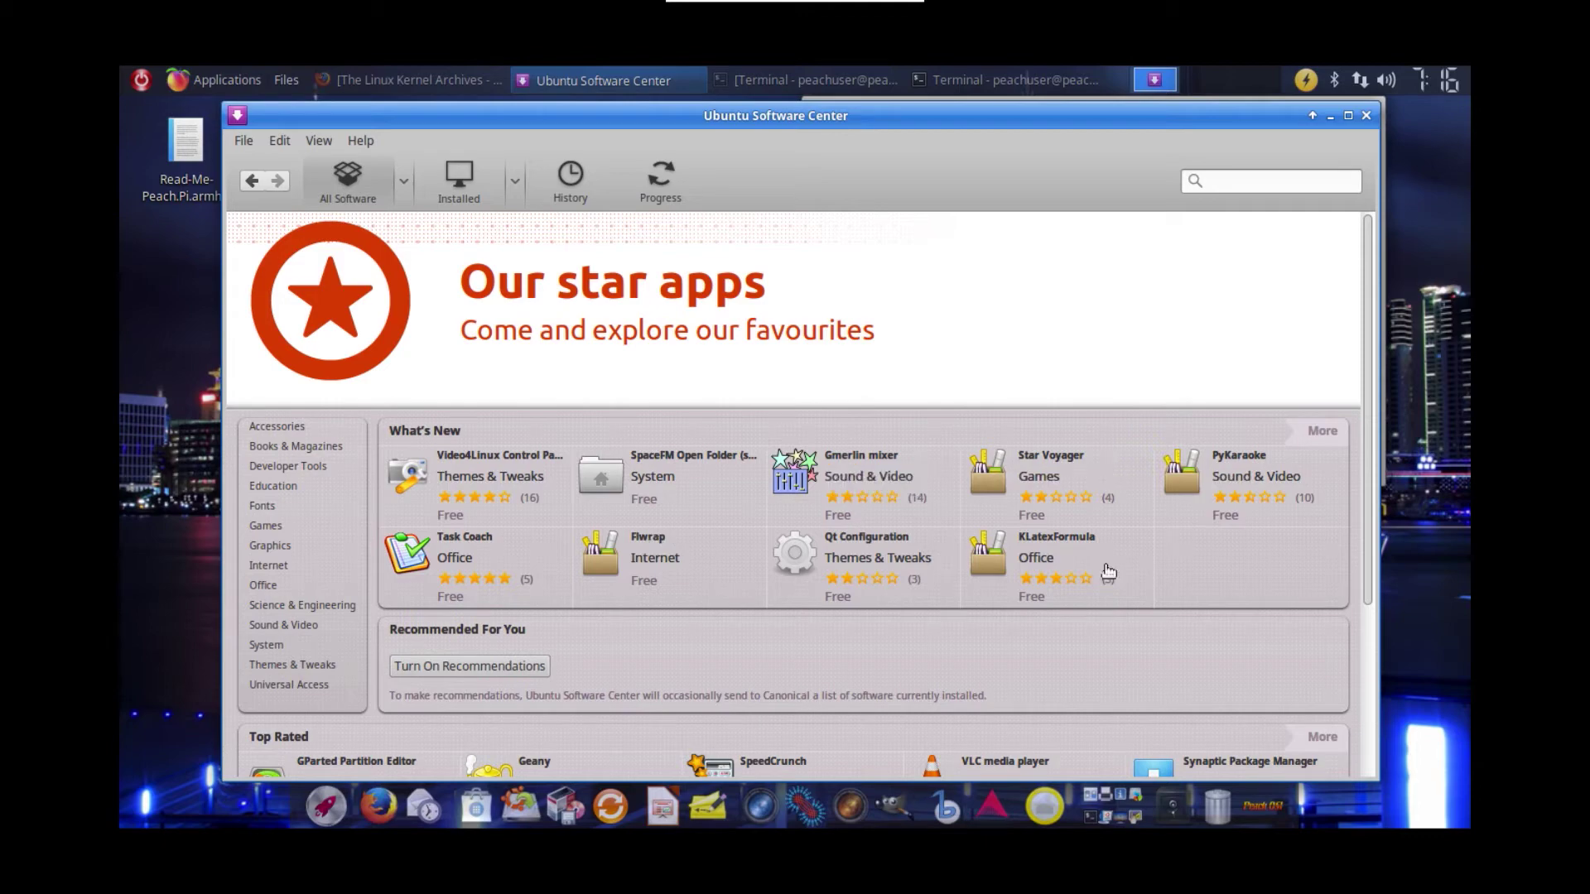
pyautogui.scroll(-5, 980, 552)
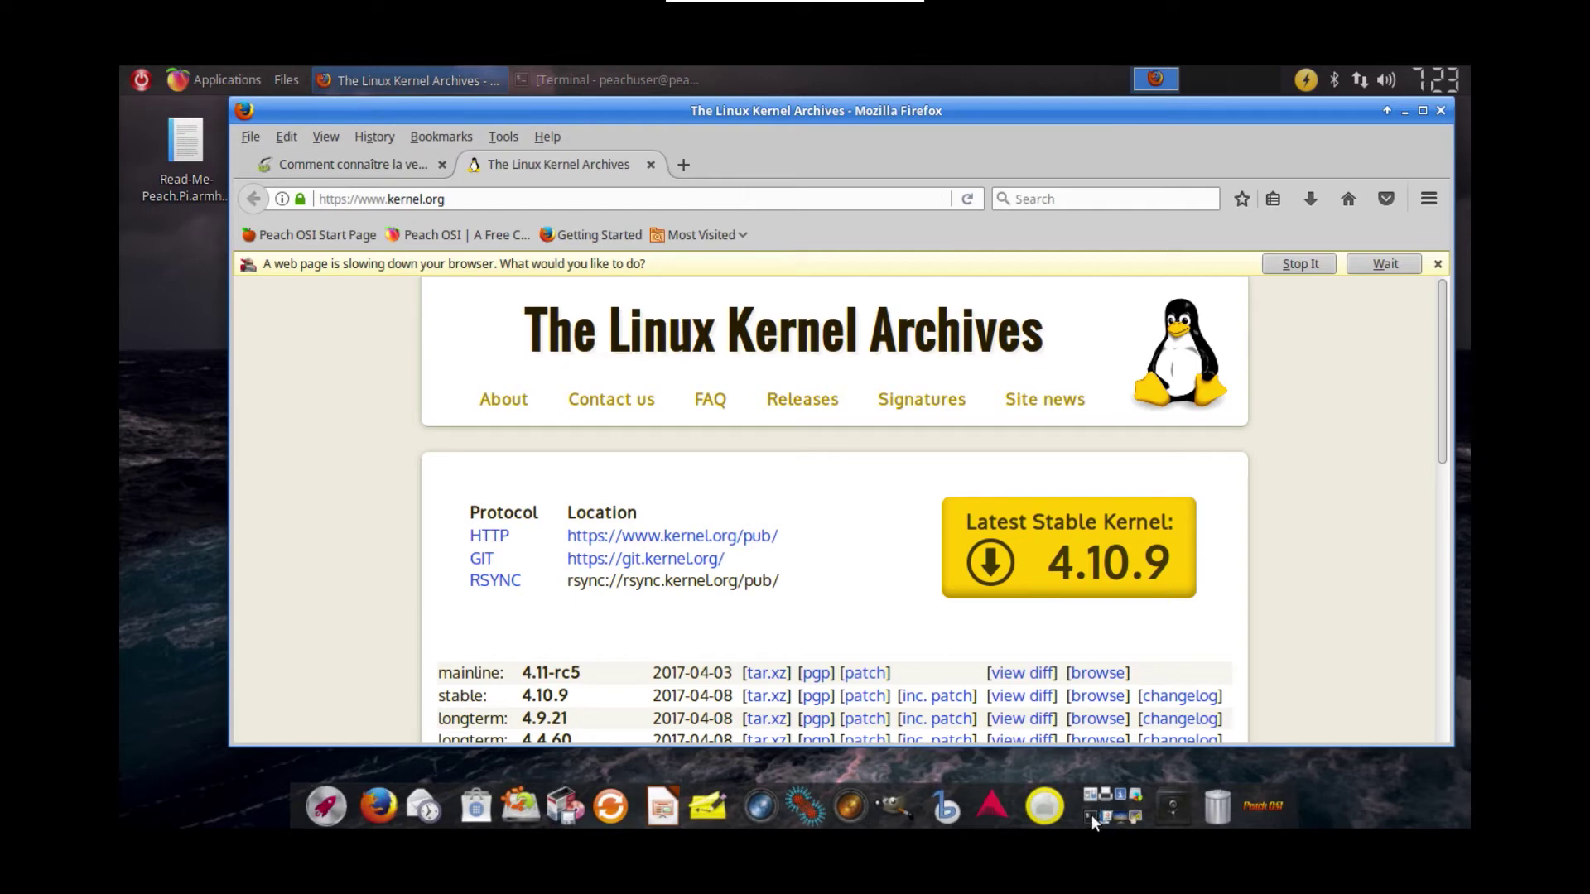
# Step: Open a new terminal and run uname -r to check the kernel version
pyautogui.hotkey('ctrl', 'alt', 't')
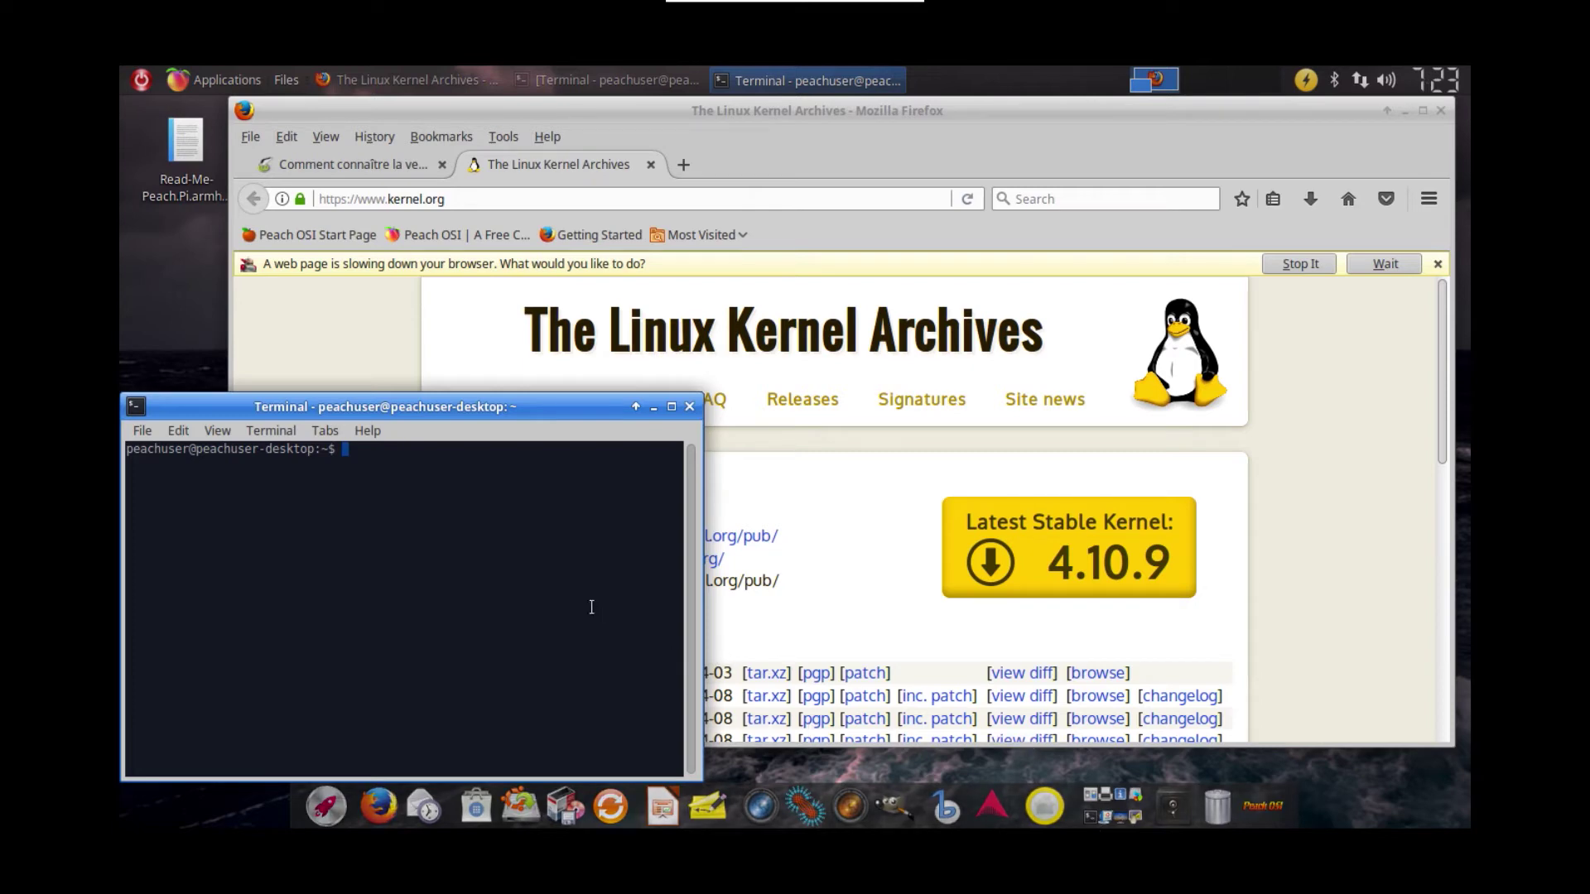
pyautogui.write('uname -r')
pyautogui.press('Return')
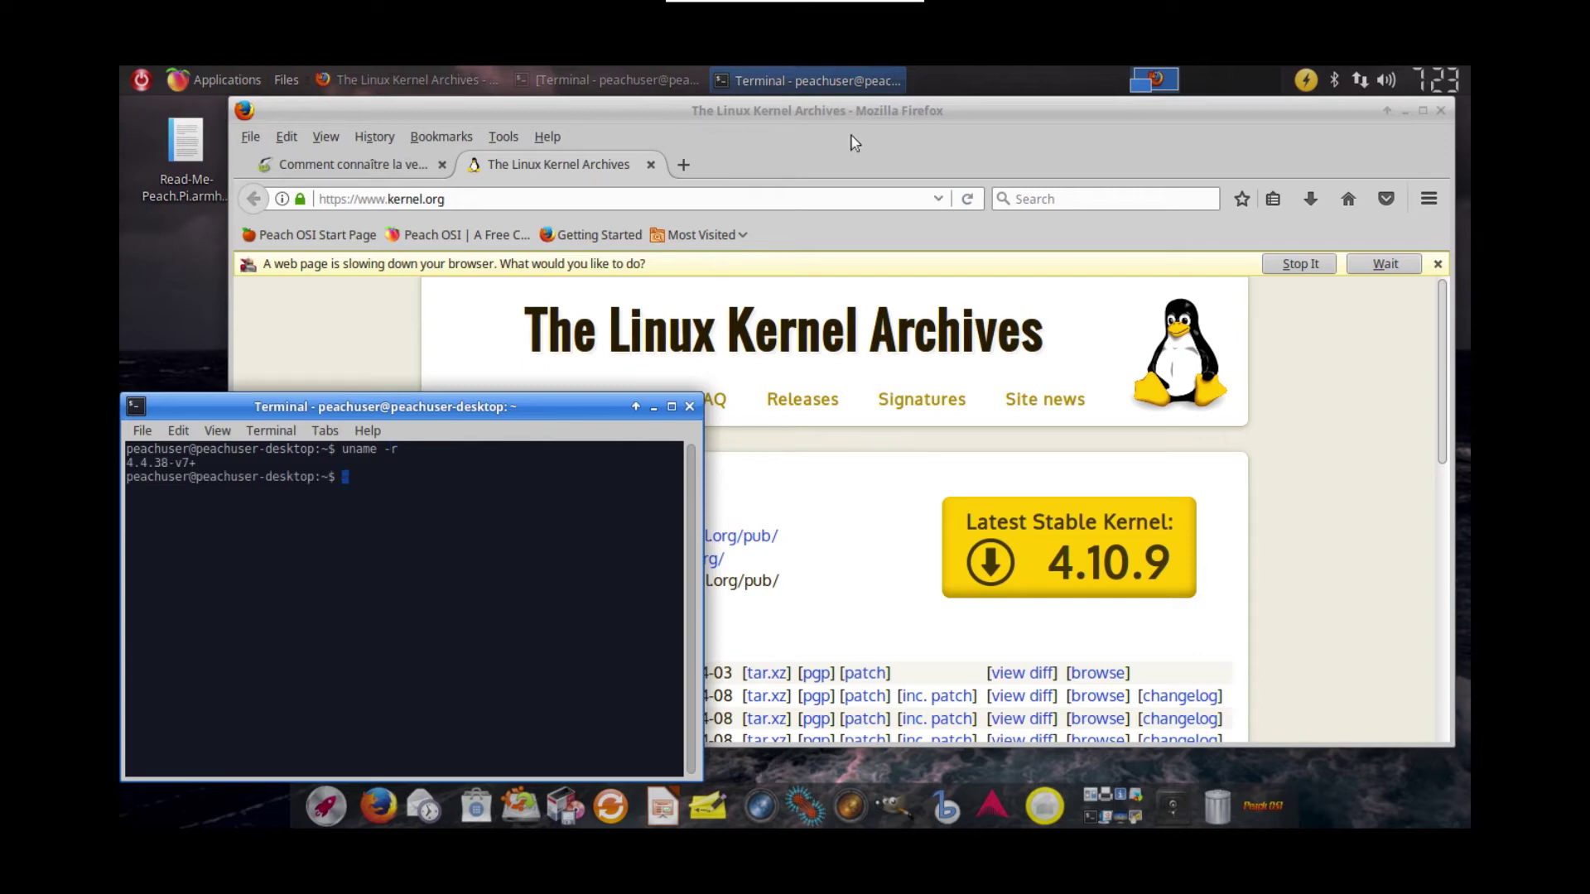
# Step: Move the Firefox window clear of the terminal output and examine the kernel releases listed on kernel.org
pyautogui.click(838, 111)
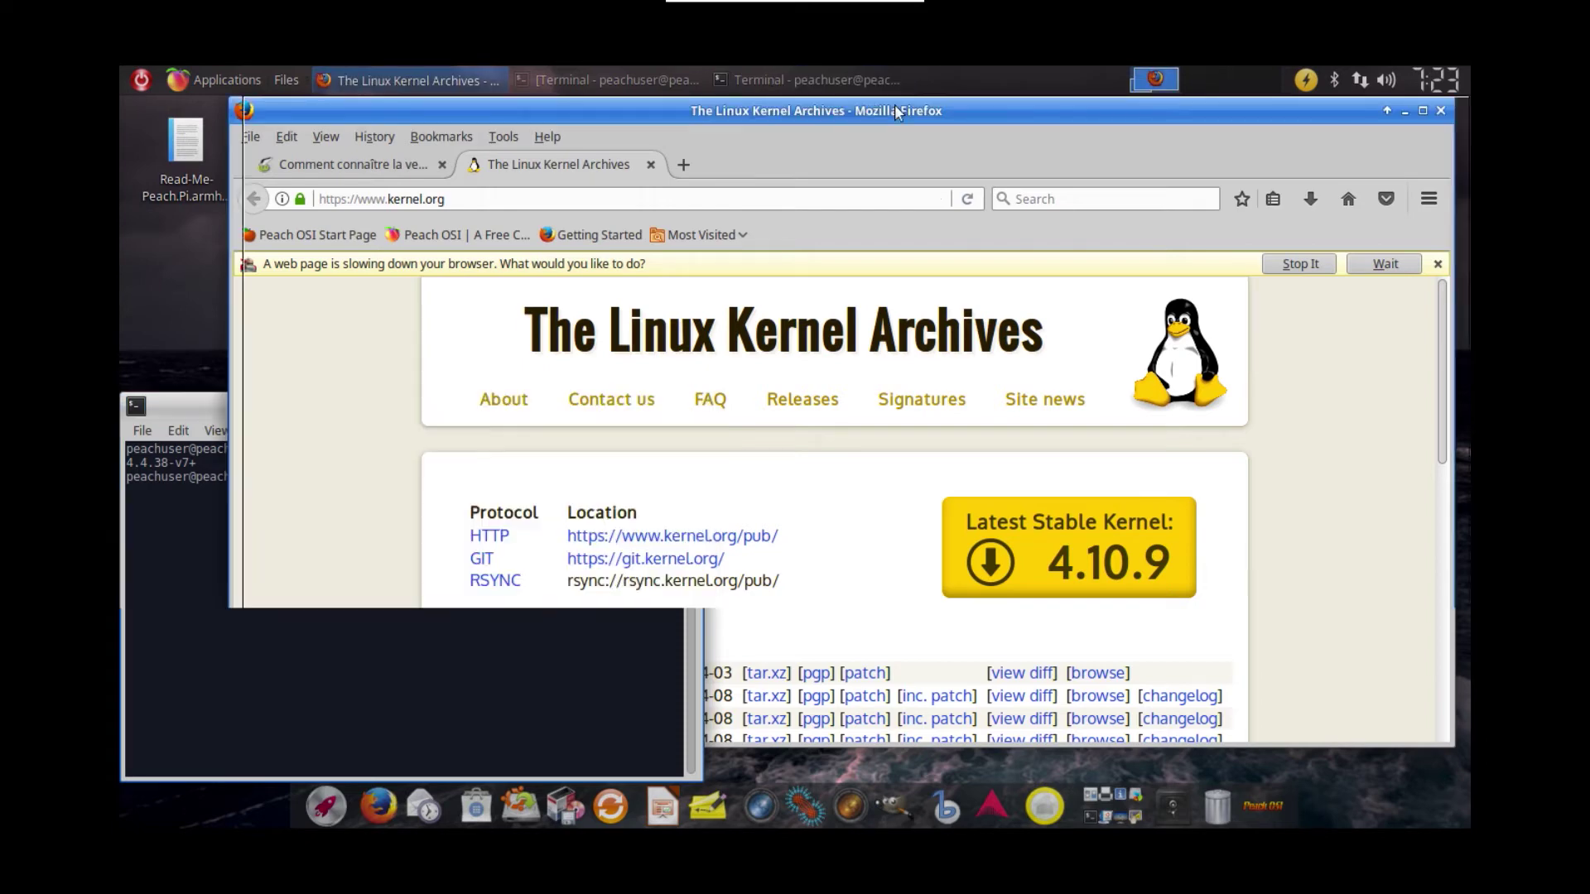
pyautogui.moveTo(990, 108); pyautogui.dragTo(1201, 107)
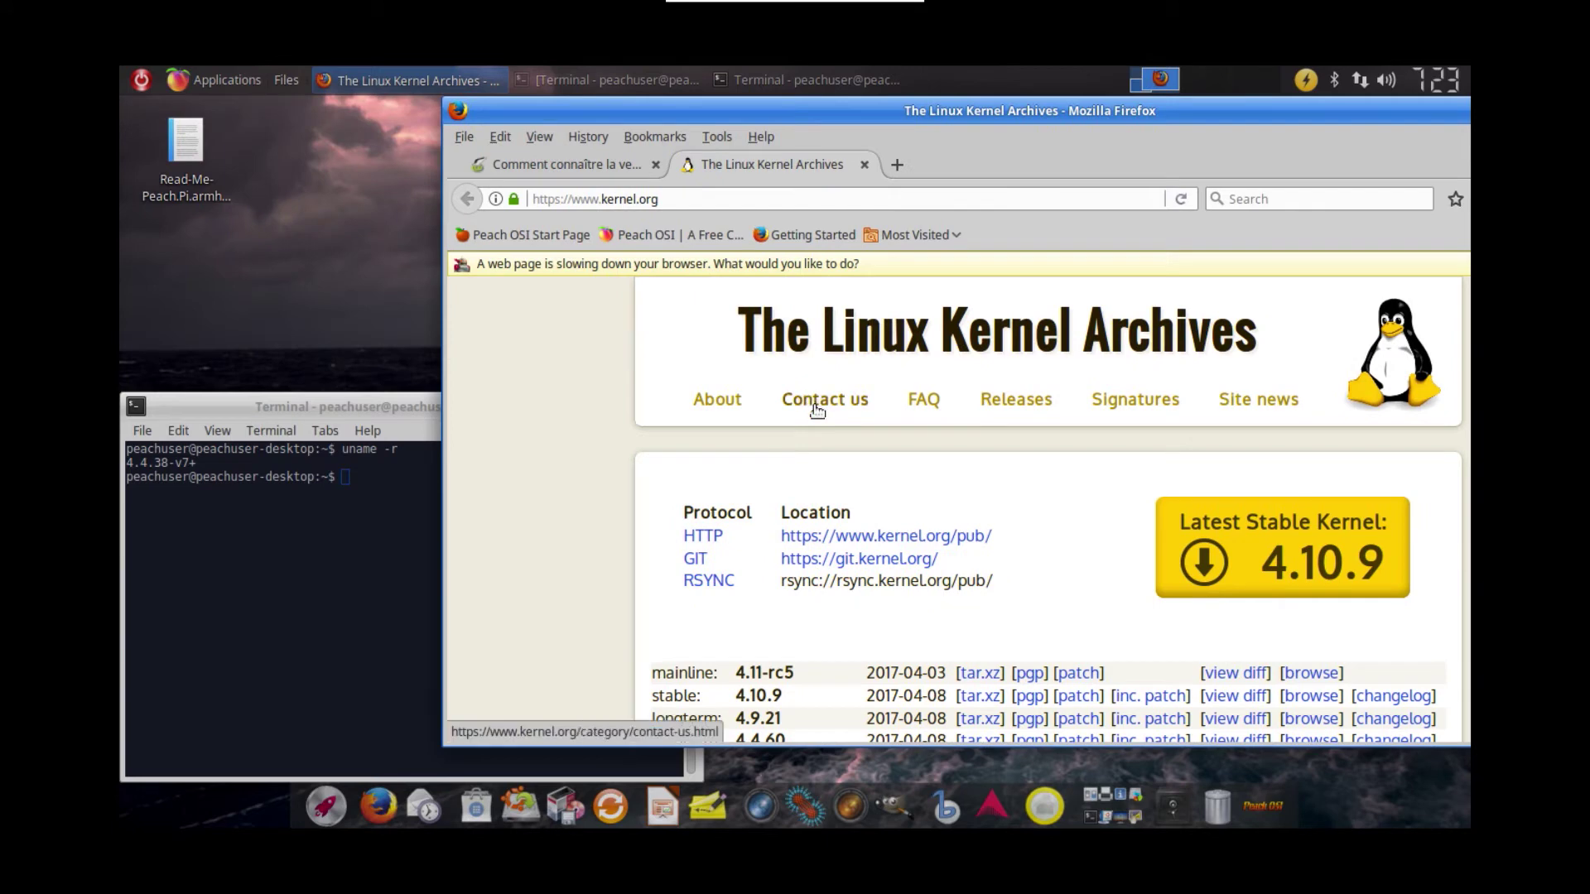
pyautogui.scroll(-5, 824, 431)
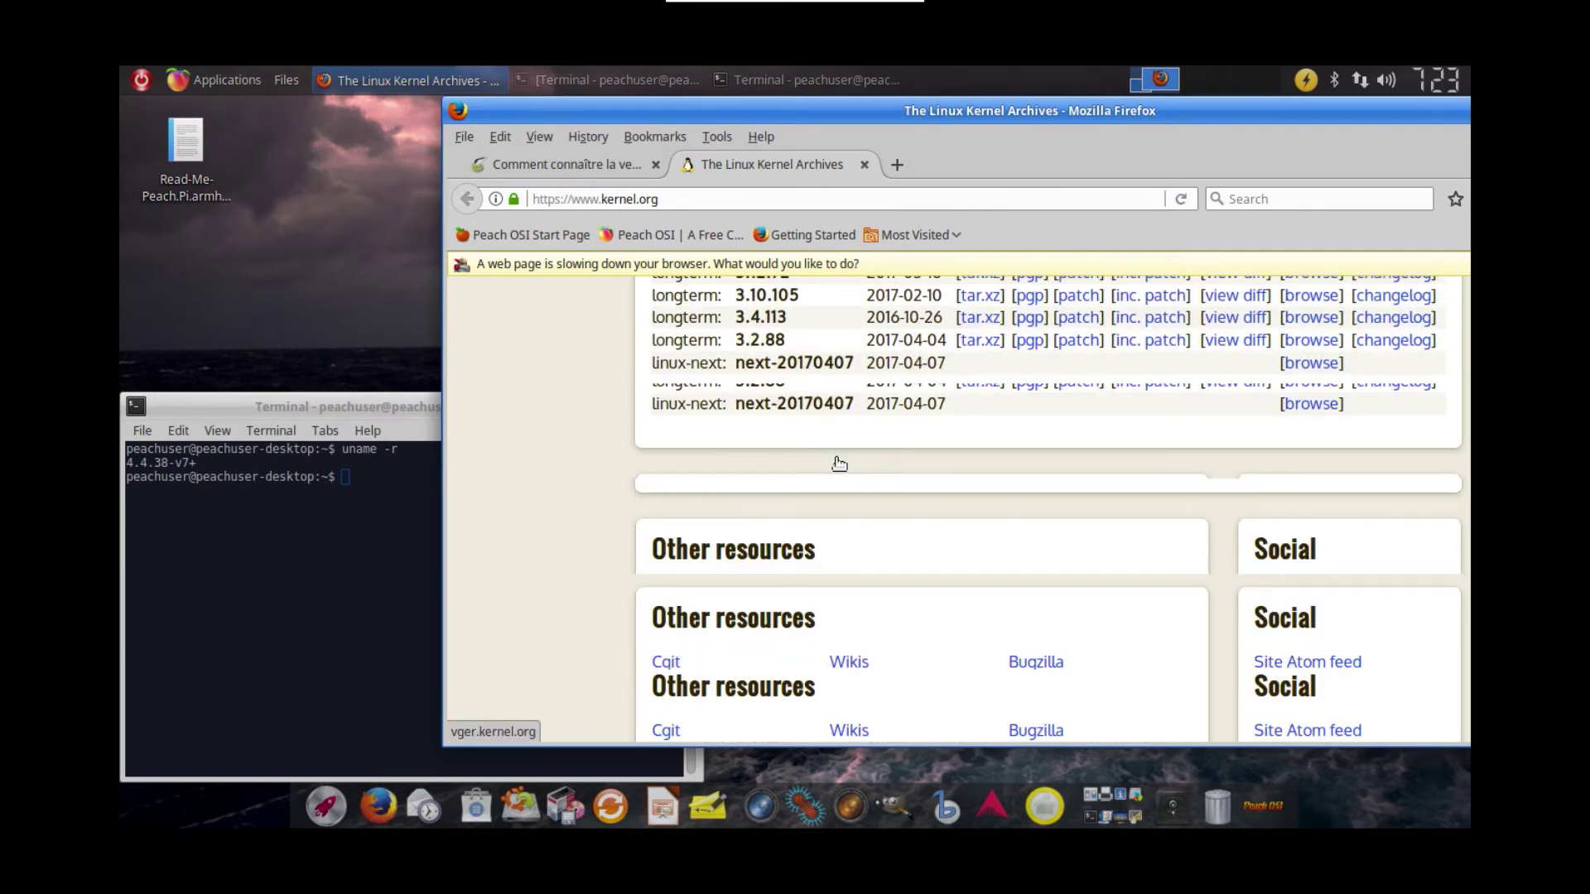
pyautogui.scroll(5, 839, 463)
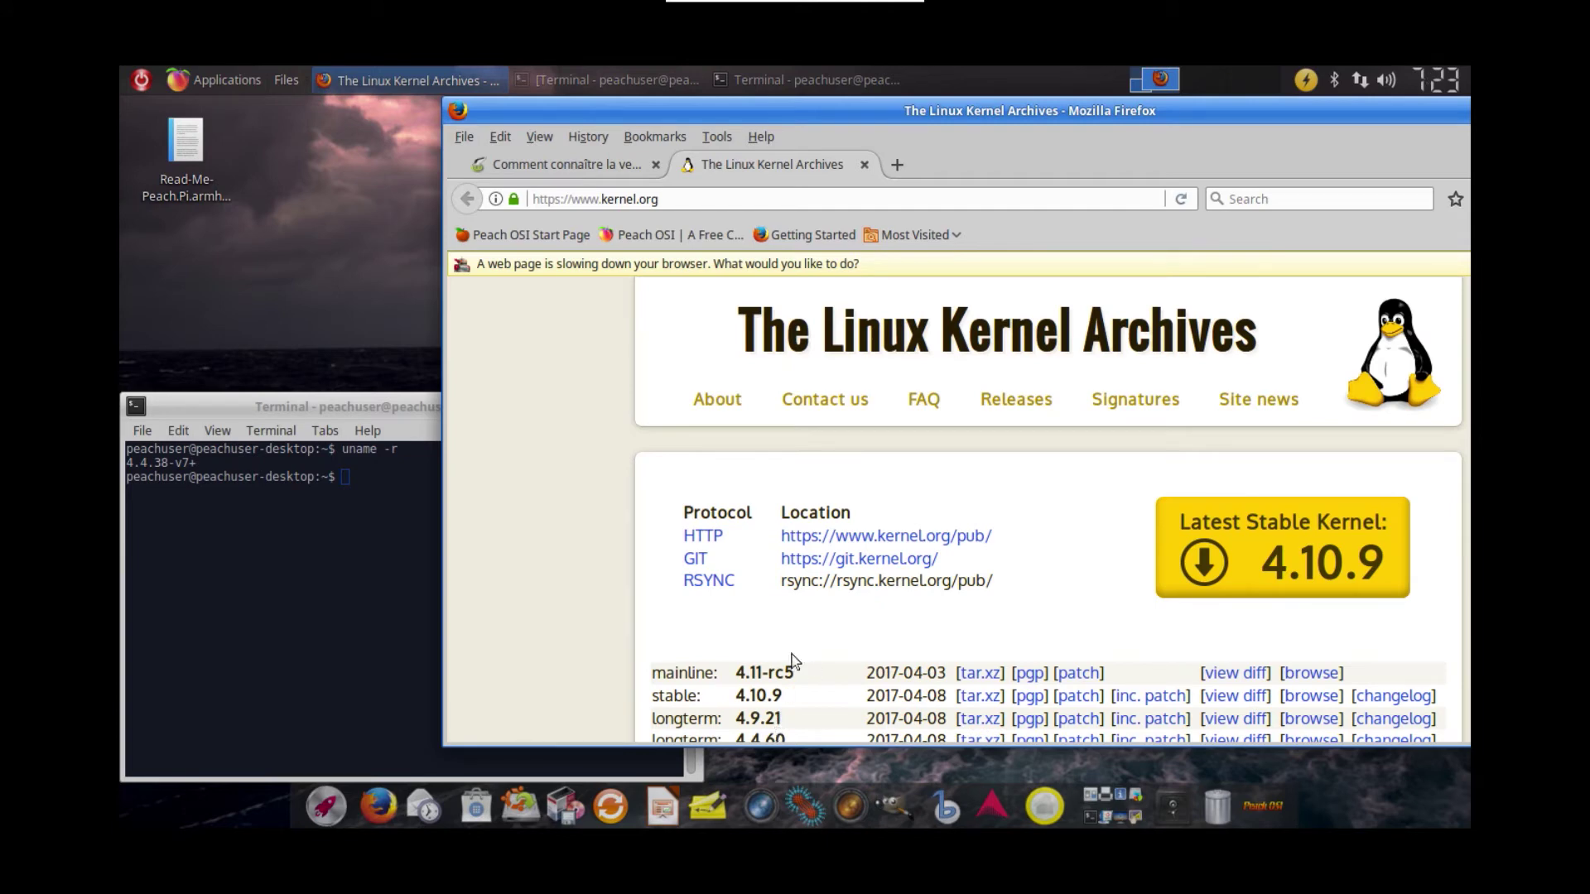
pyautogui.scroll(-3, 792, 660)
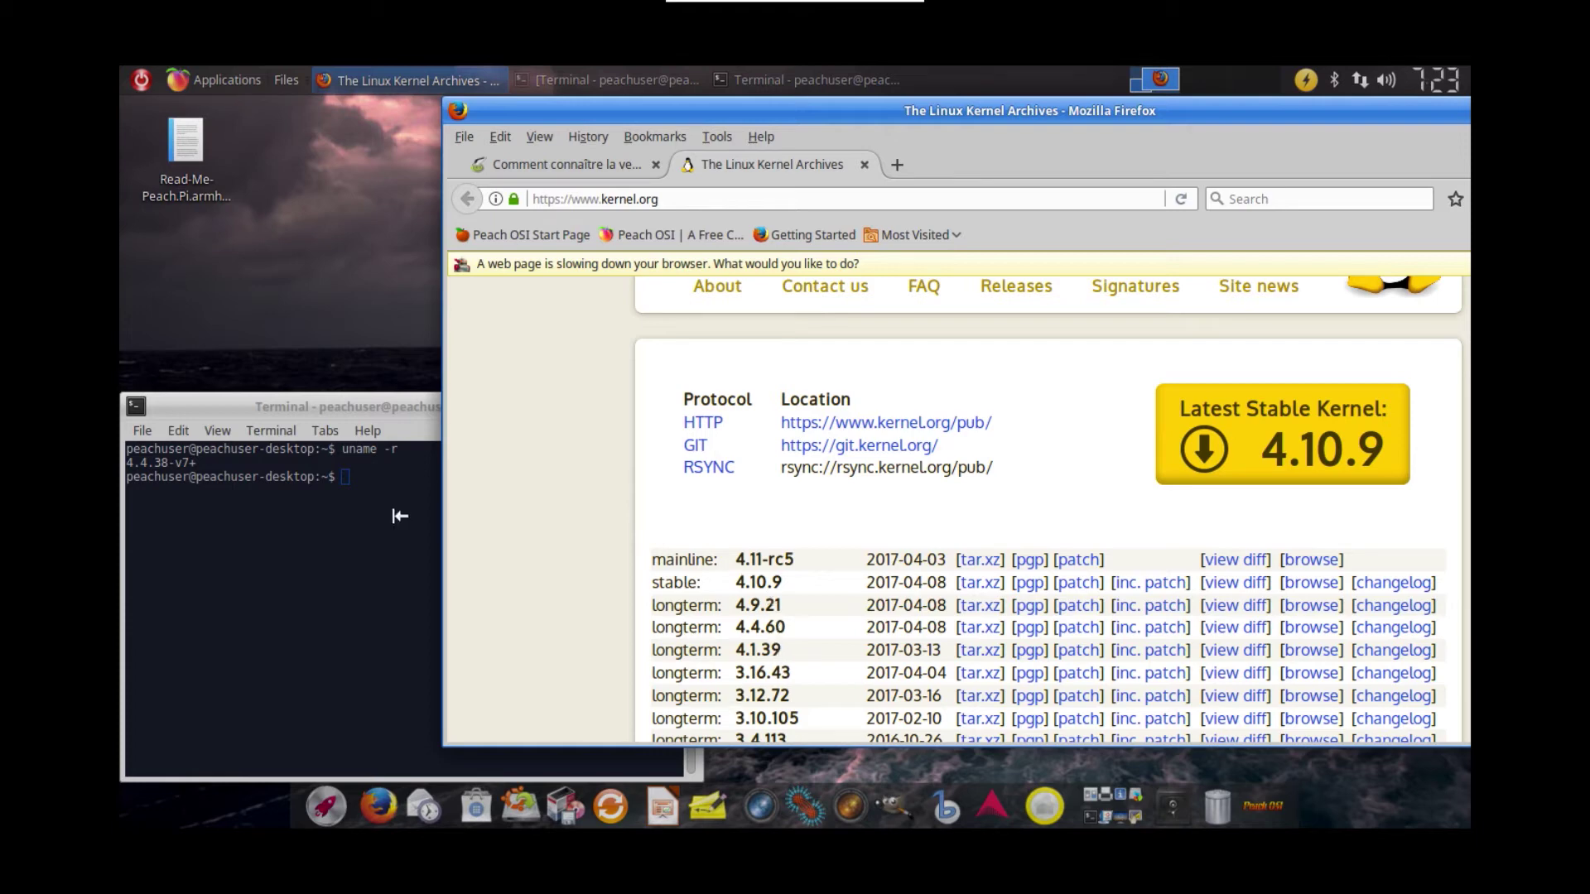
# Step: Run cat /etc/issue and uname -a in the terminal to check the distribution release and full system details
pyautogui.click(354, 495)
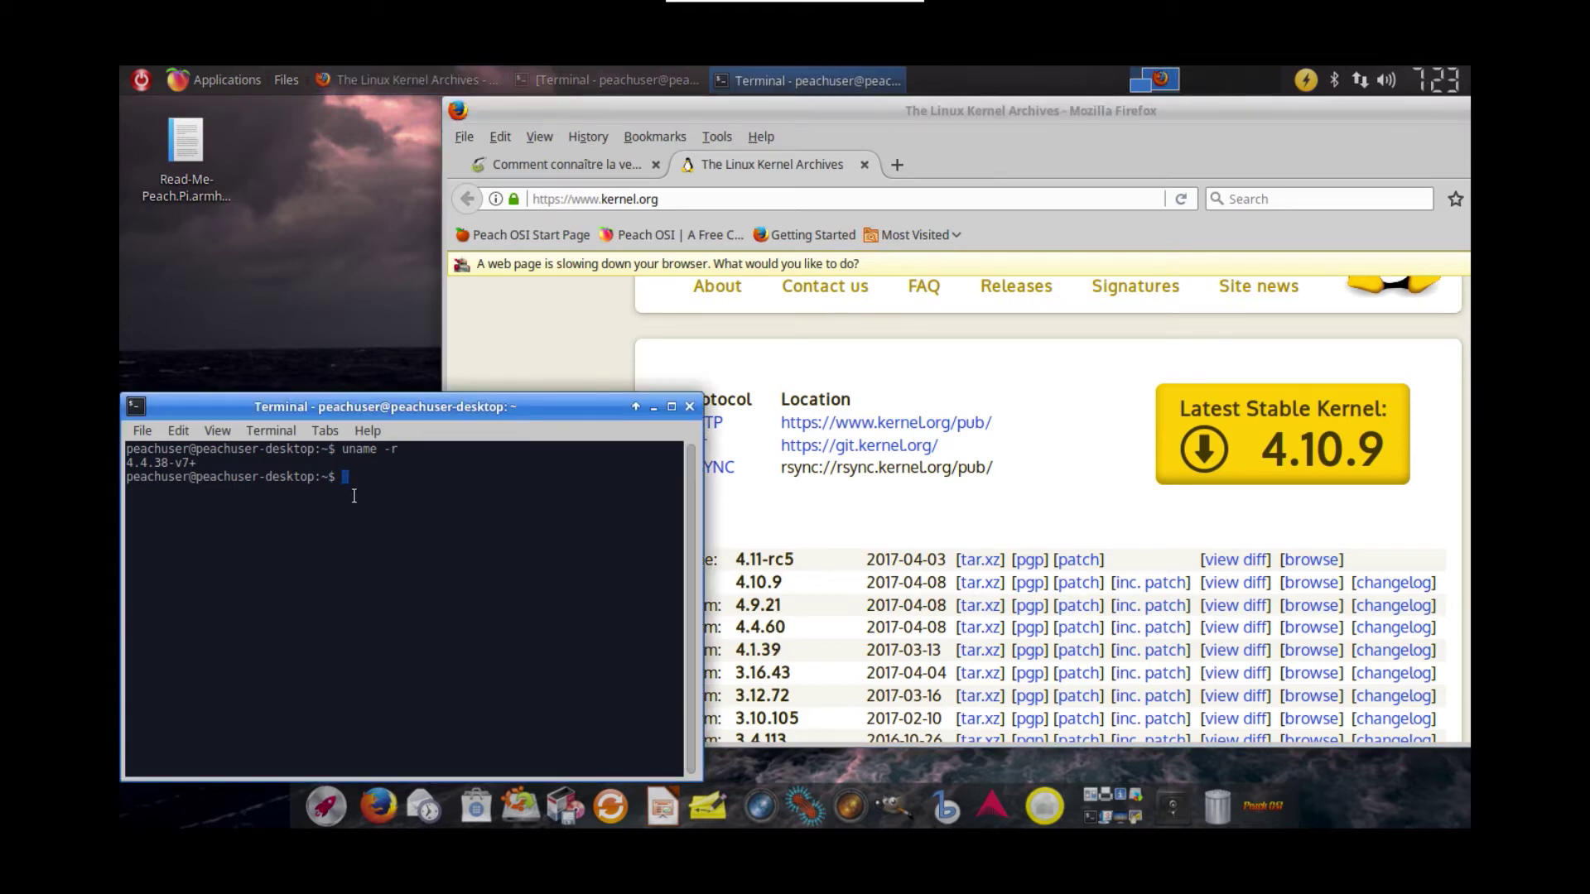
pyautogui.write('cat /etc/issue')
pyautogui.press('Return')
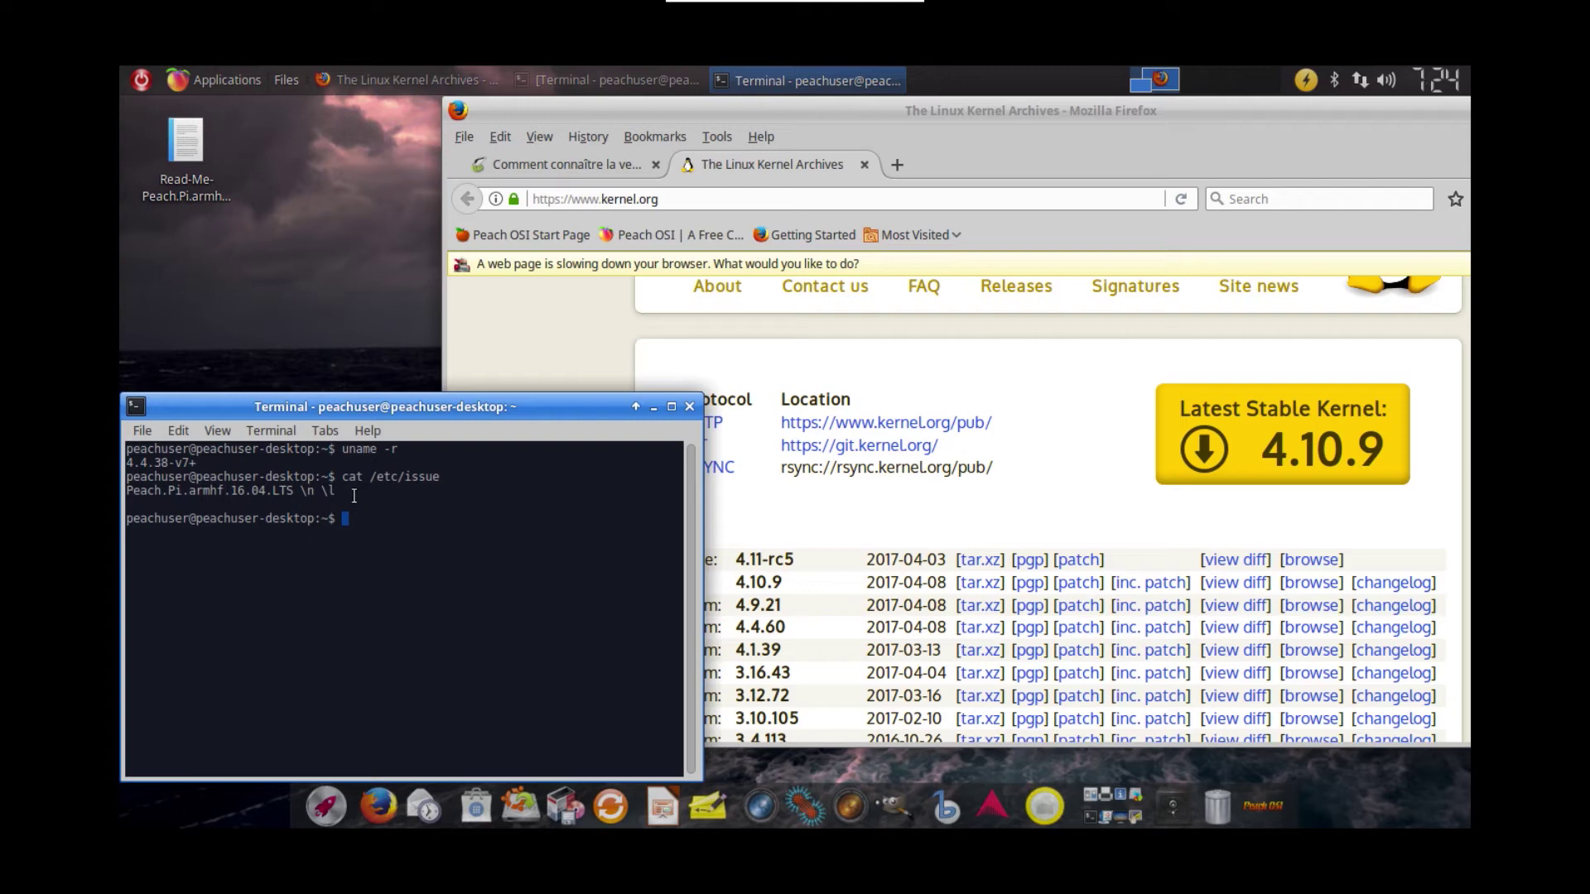
pyautogui.write('uname -a')
pyautogui.press('Return')
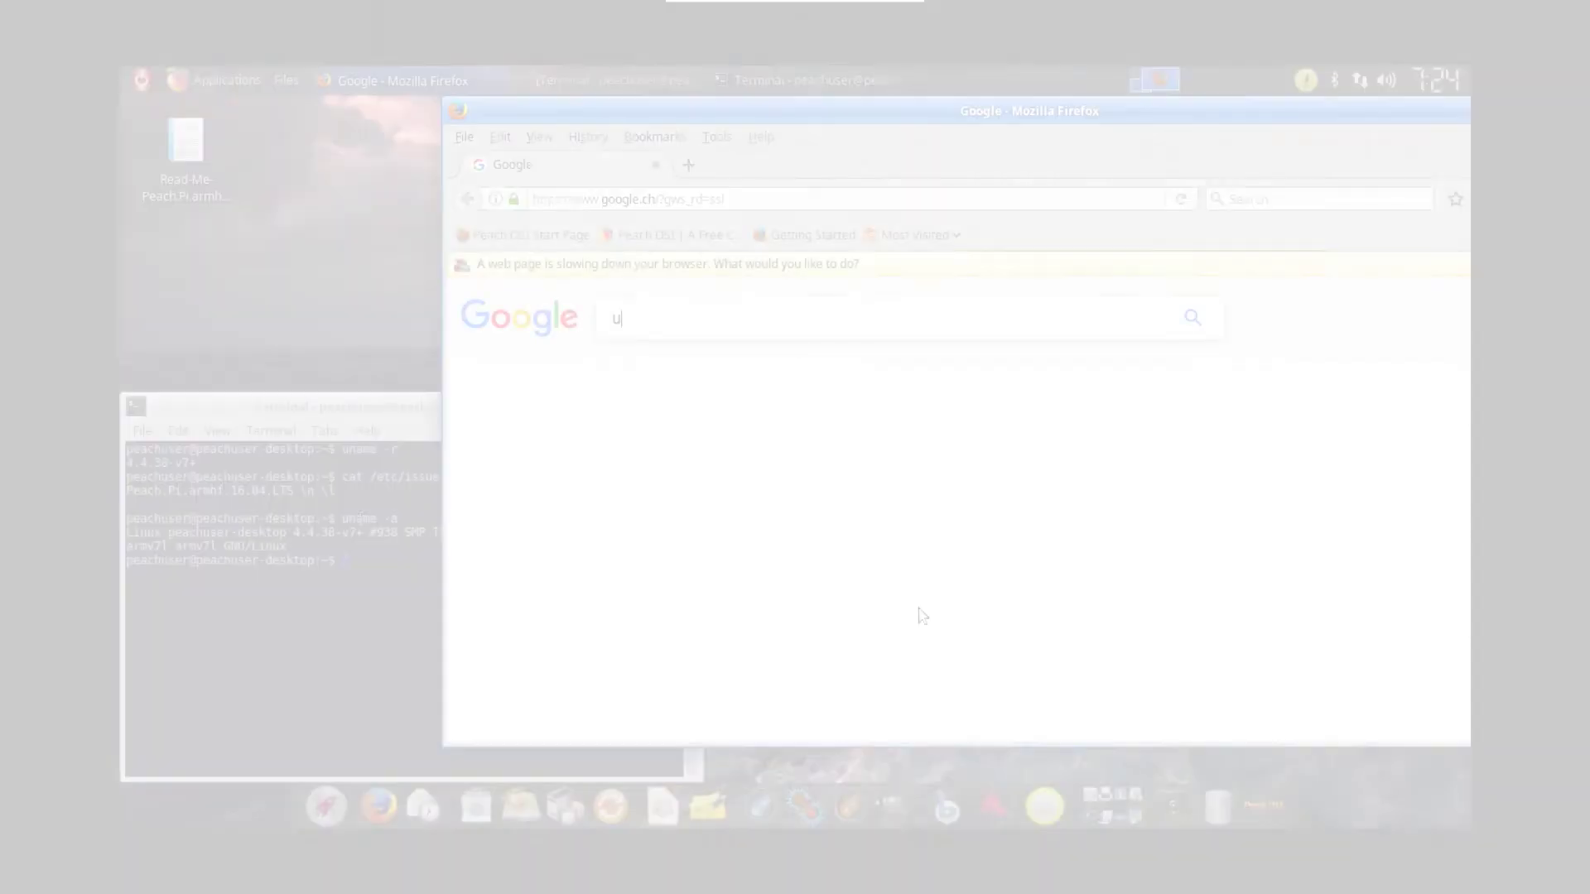
# Step: Search Google in Firefox for "ubuntu 16.04 lts"
pyautogui.write('ubuntu')
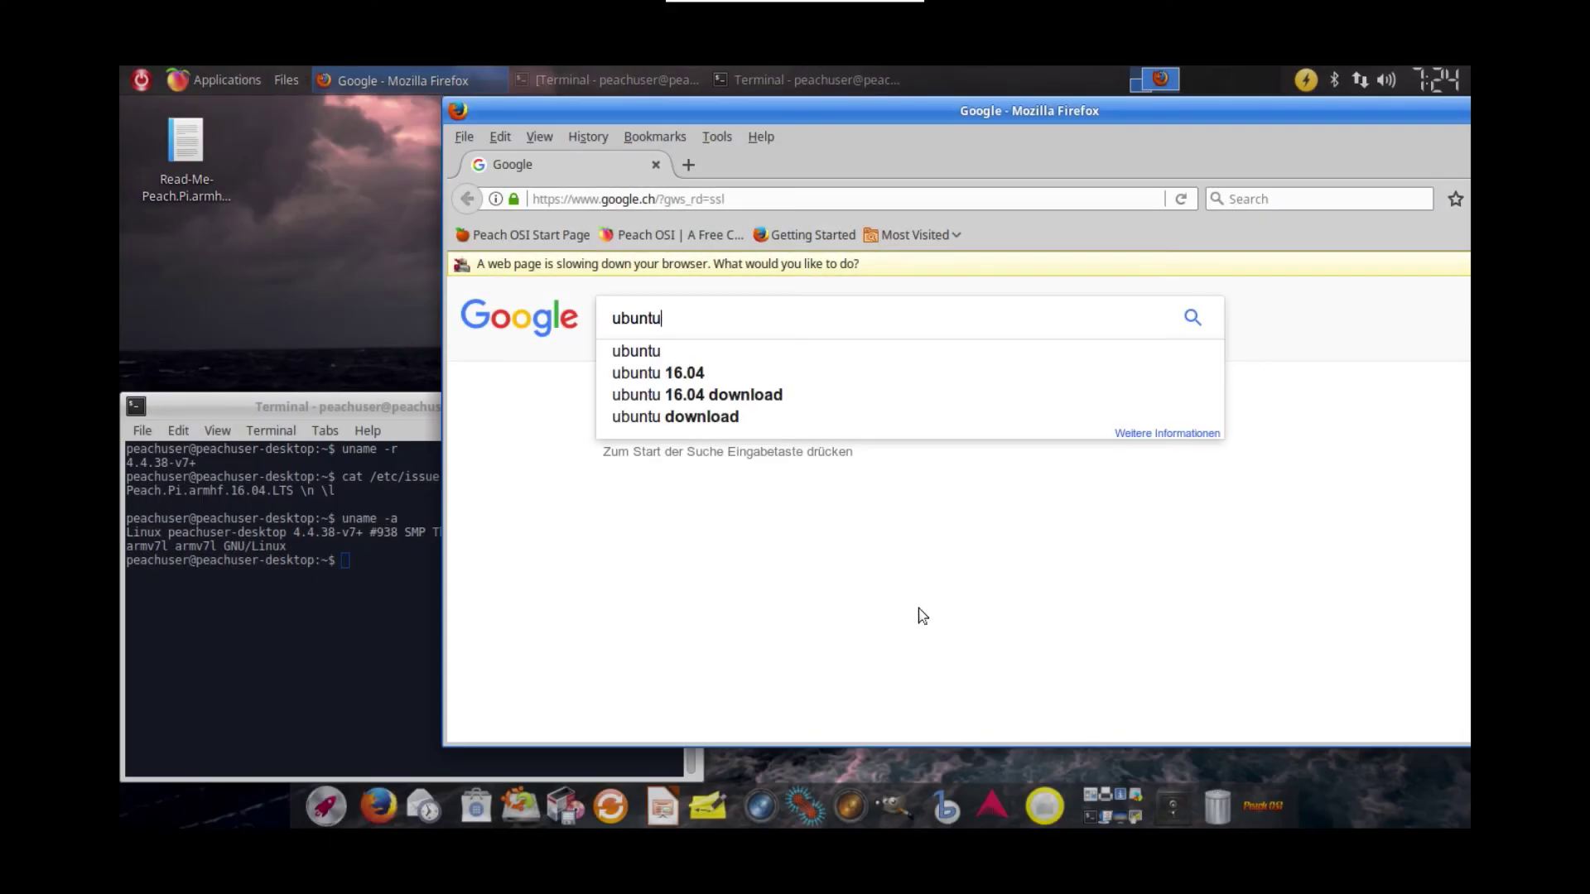
pyautogui.write(' 16.04')
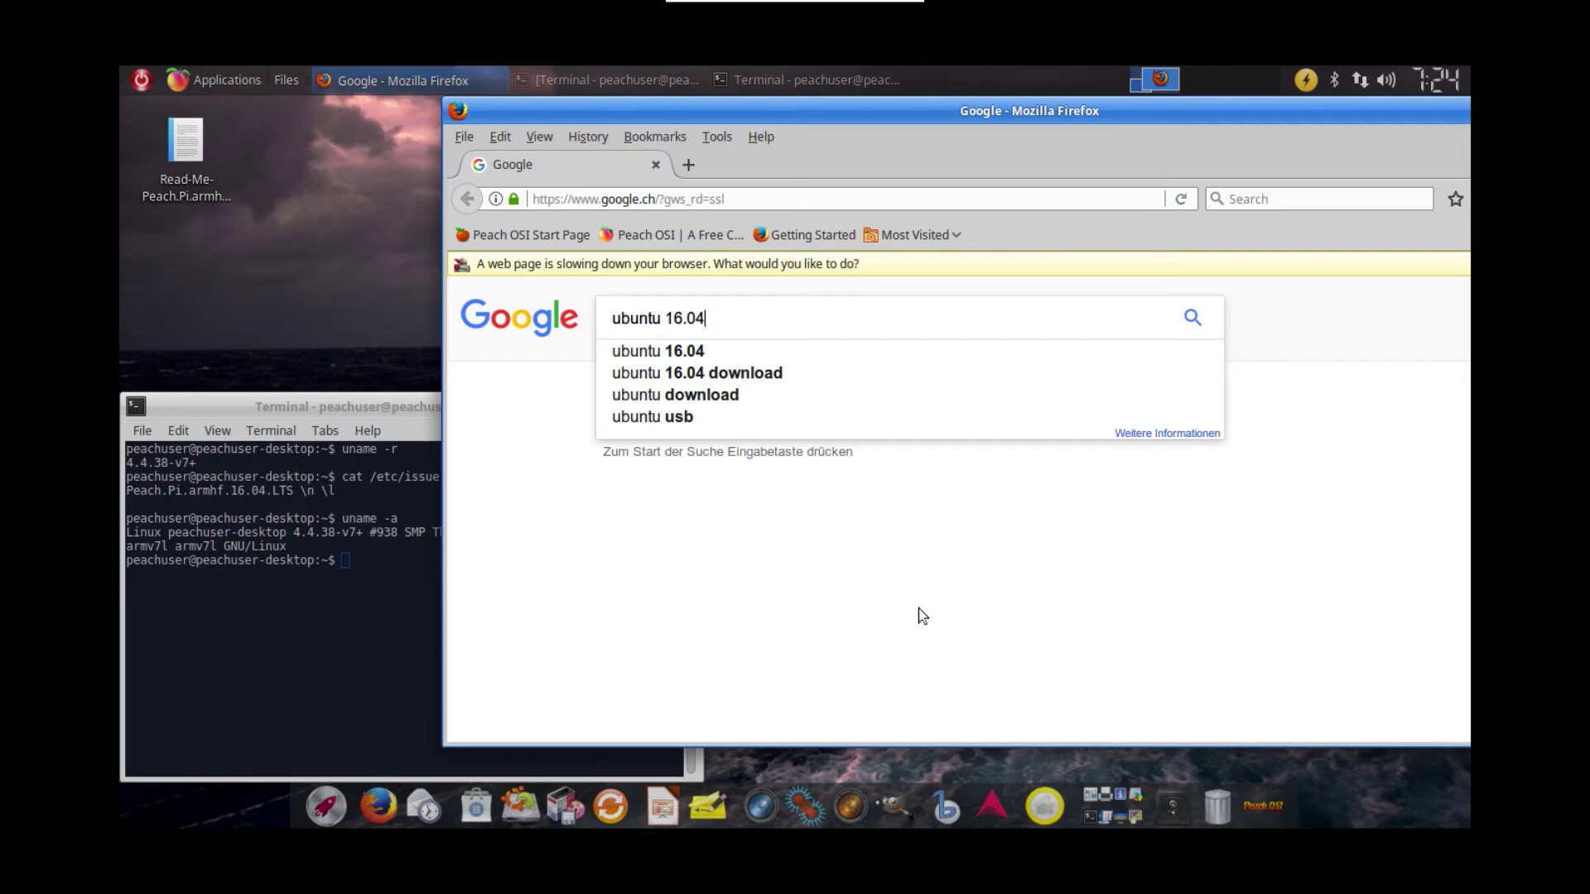
pyautogui.press('Down')
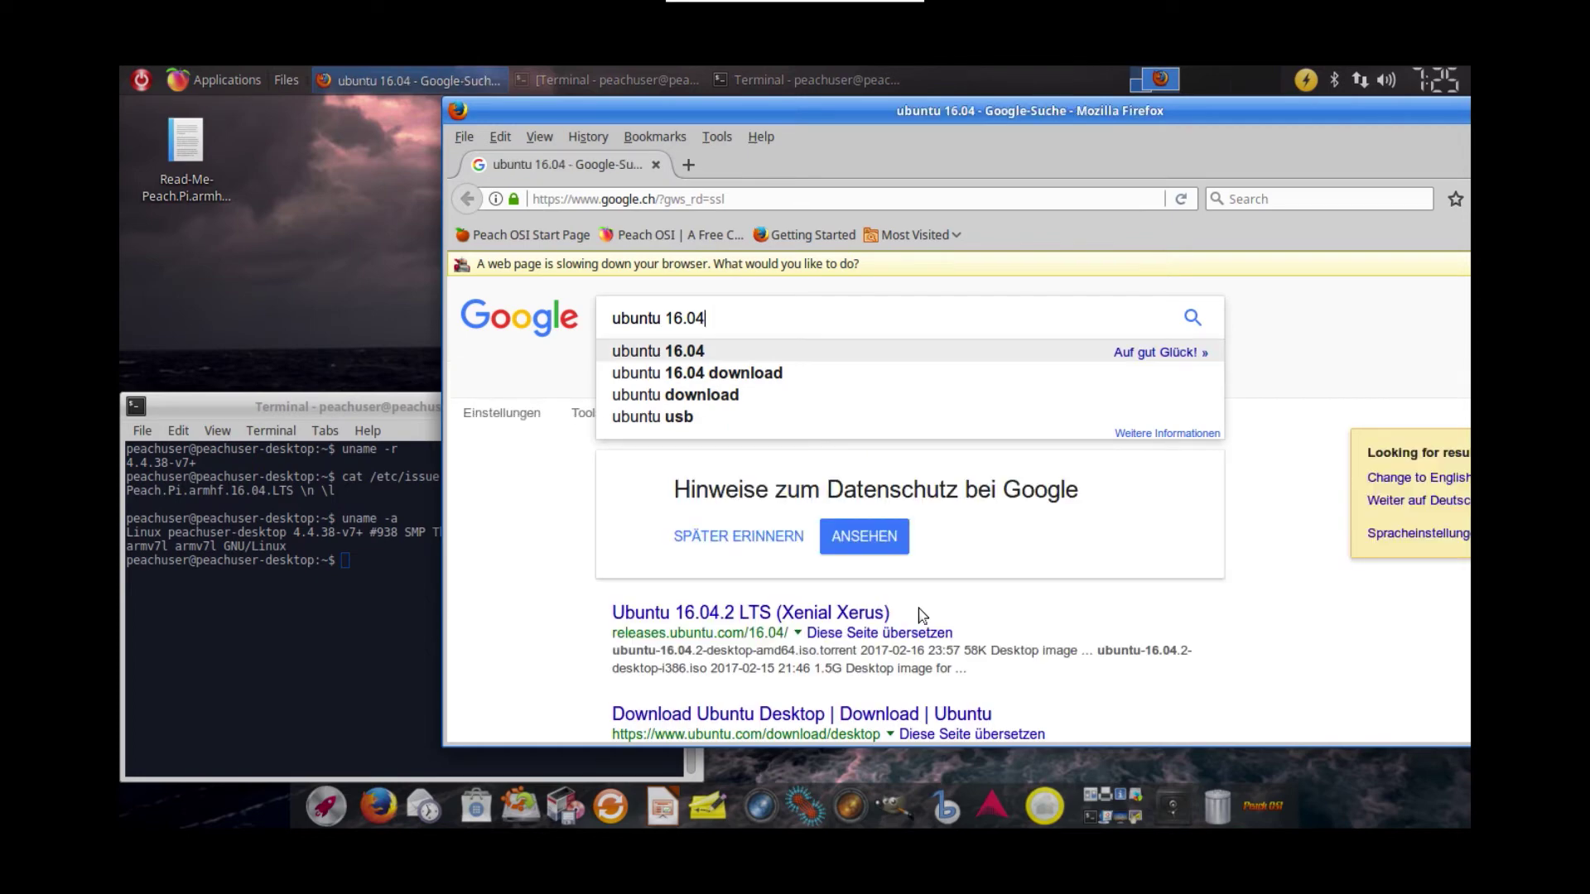
pyautogui.write('lts')
pyautogui.press('Return')
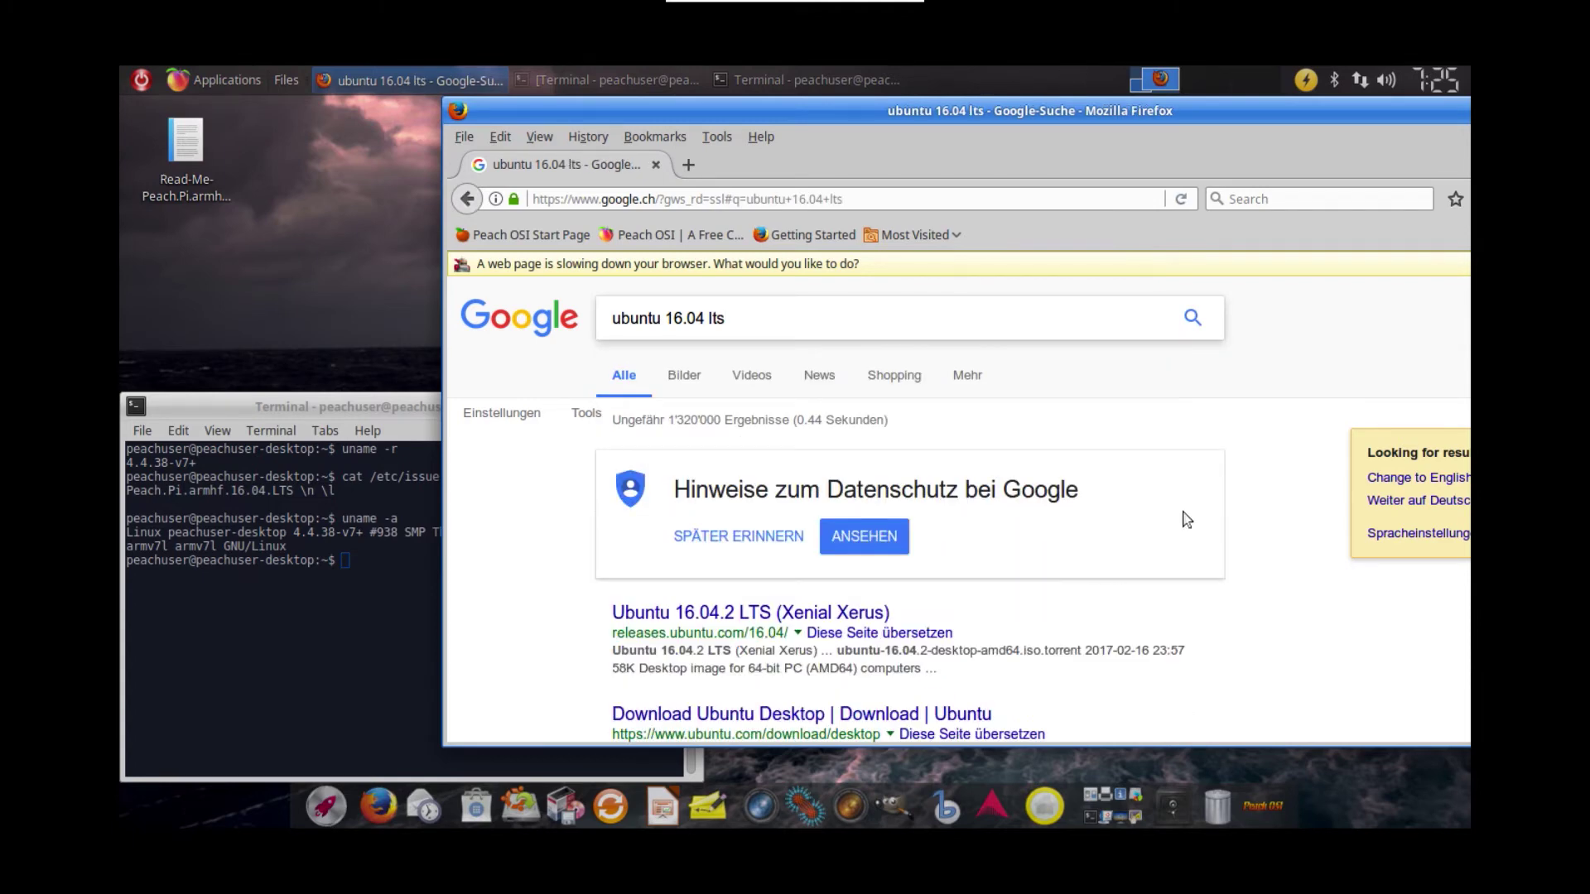
# Step: Open the Ubuntu Releases page from the search results and examine its available releases and directory listing
pyautogui.scroll(-6, 1186, 519)
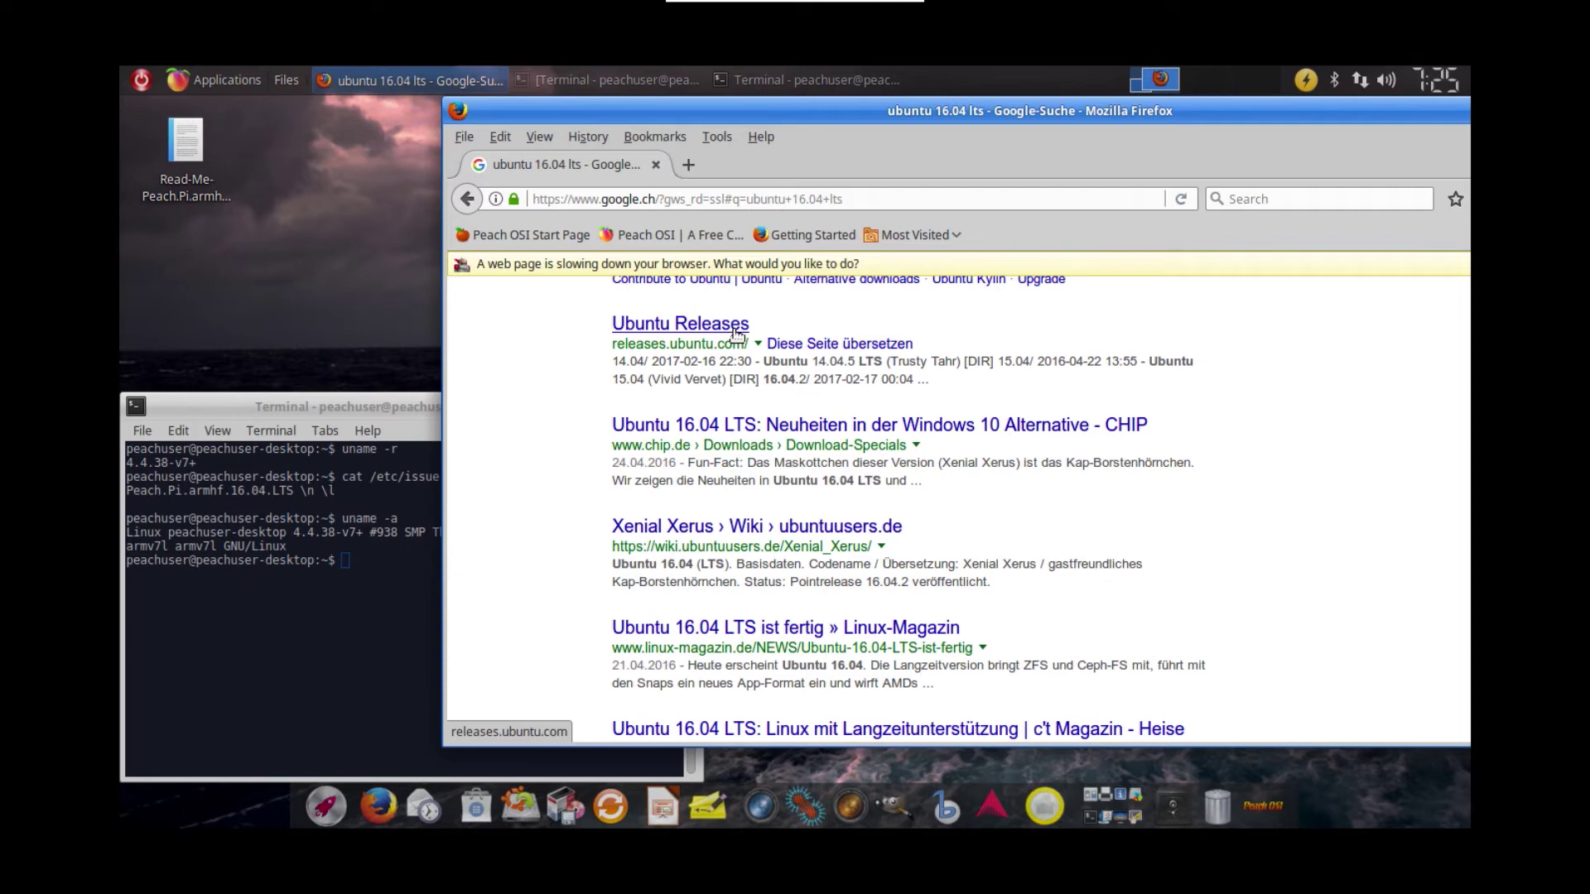
pyautogui.click(736, 333)
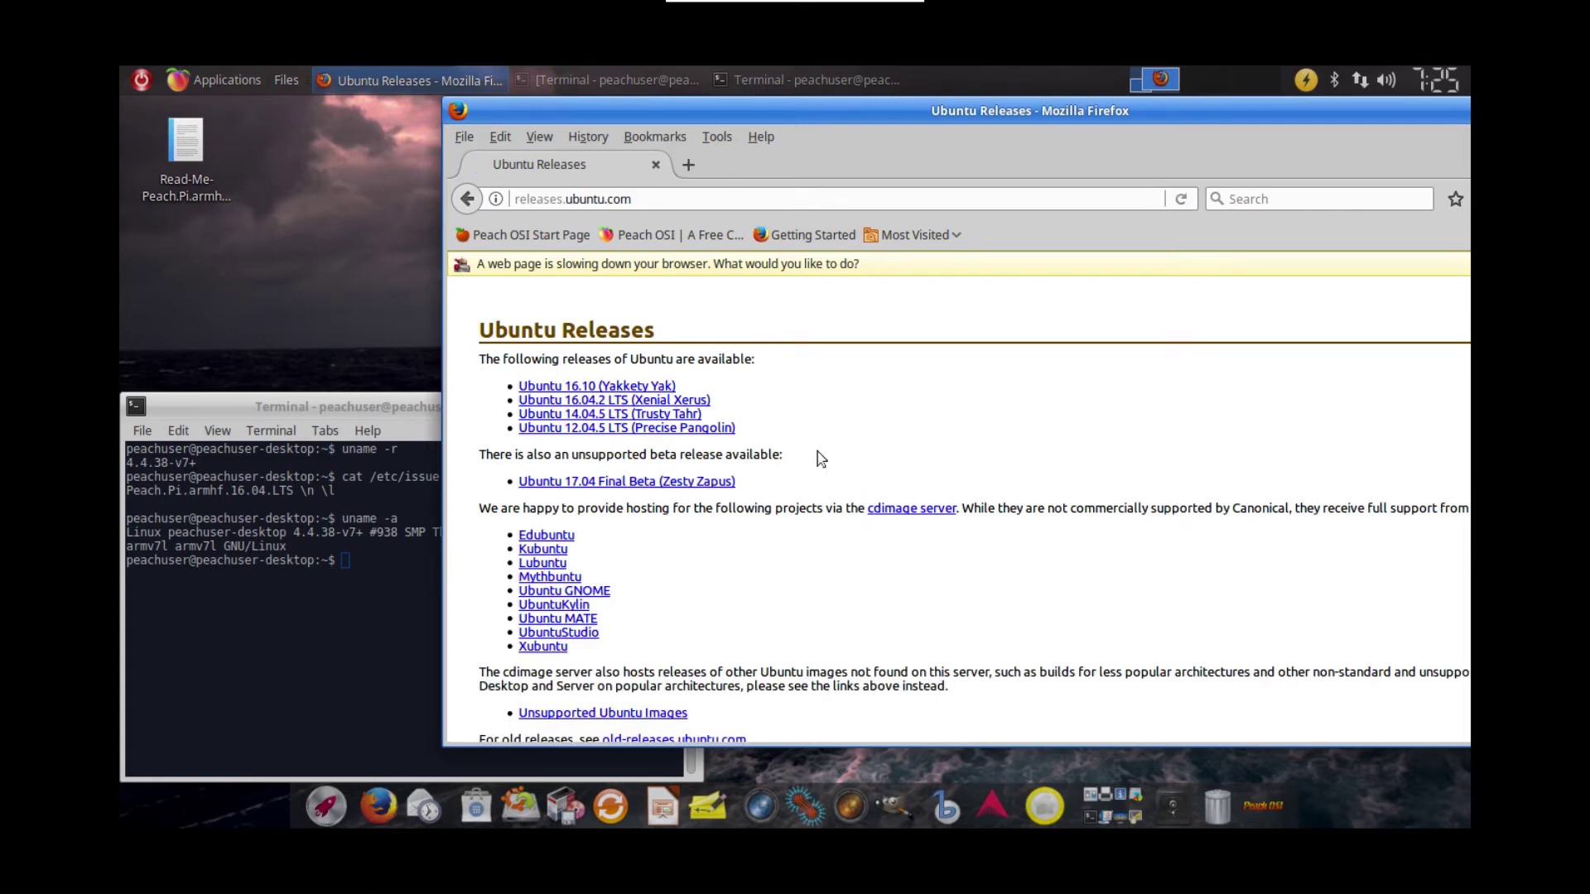
pyautogui.scroll(-5, 817, 451)
pyautogui.scroll(-10, 739, 406)
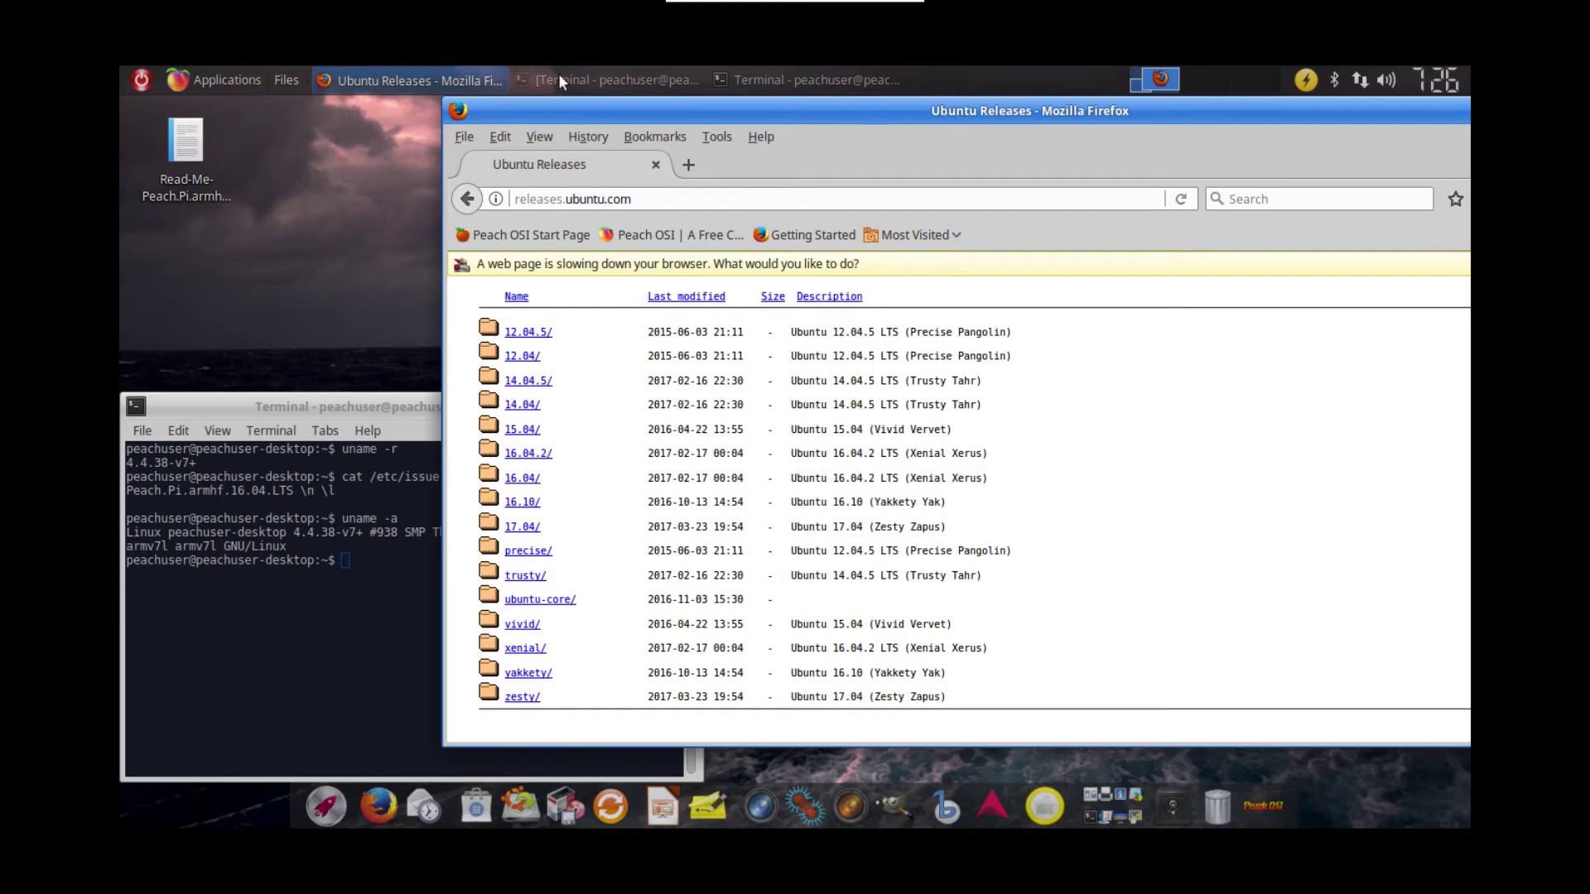
# Step: Close the Firefox window showing Ubuntu Releases and the terminal window with the version output
pyautogui.rightClick(949, 116)
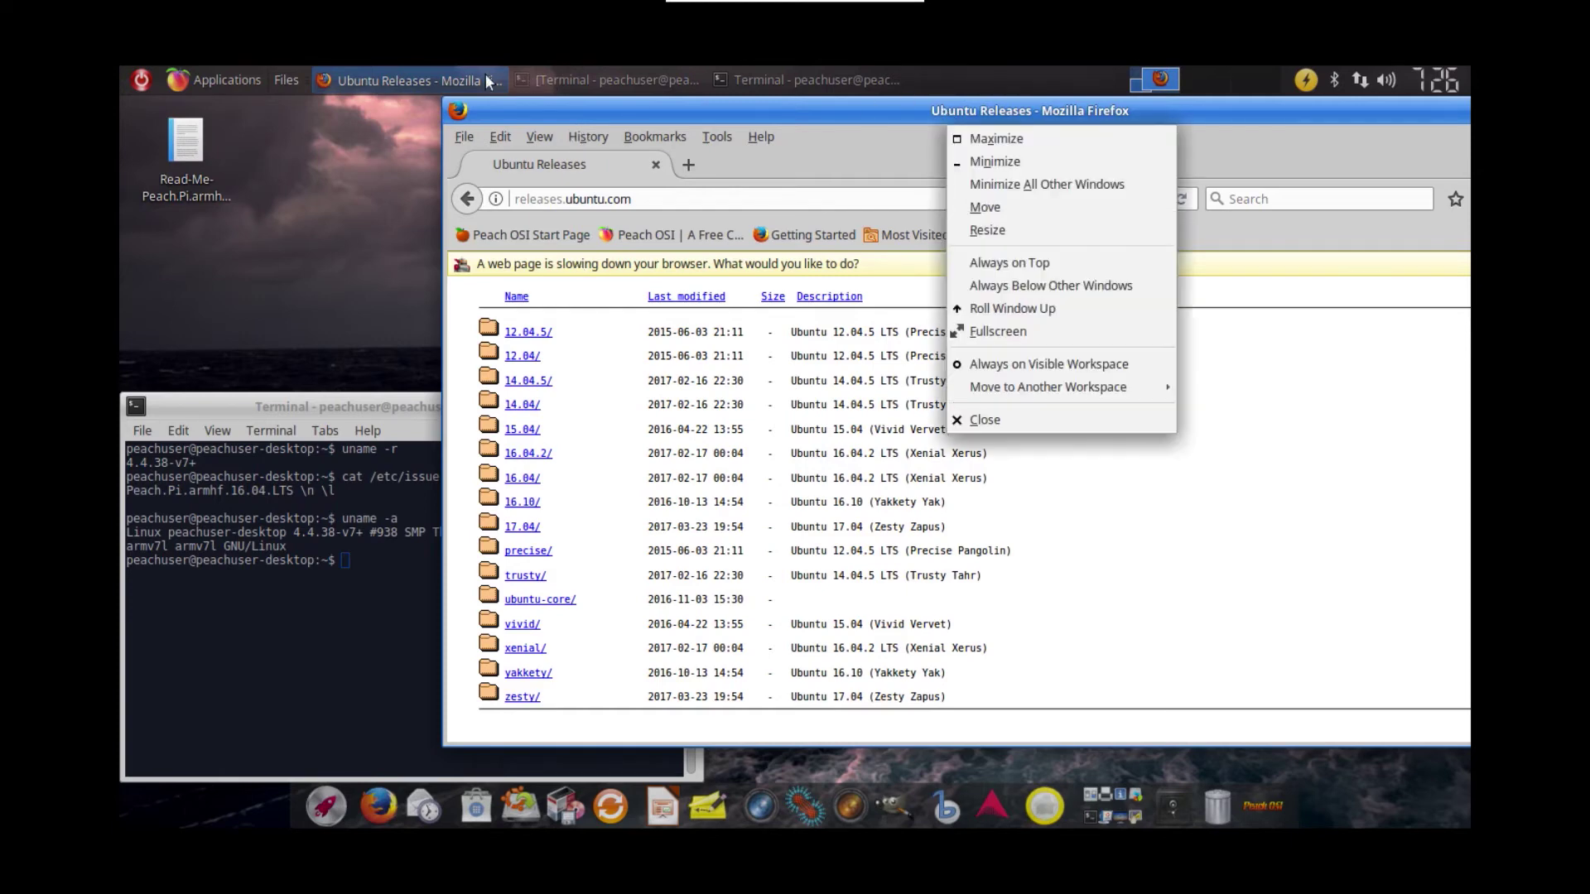
pyautogui.click(997, 416)
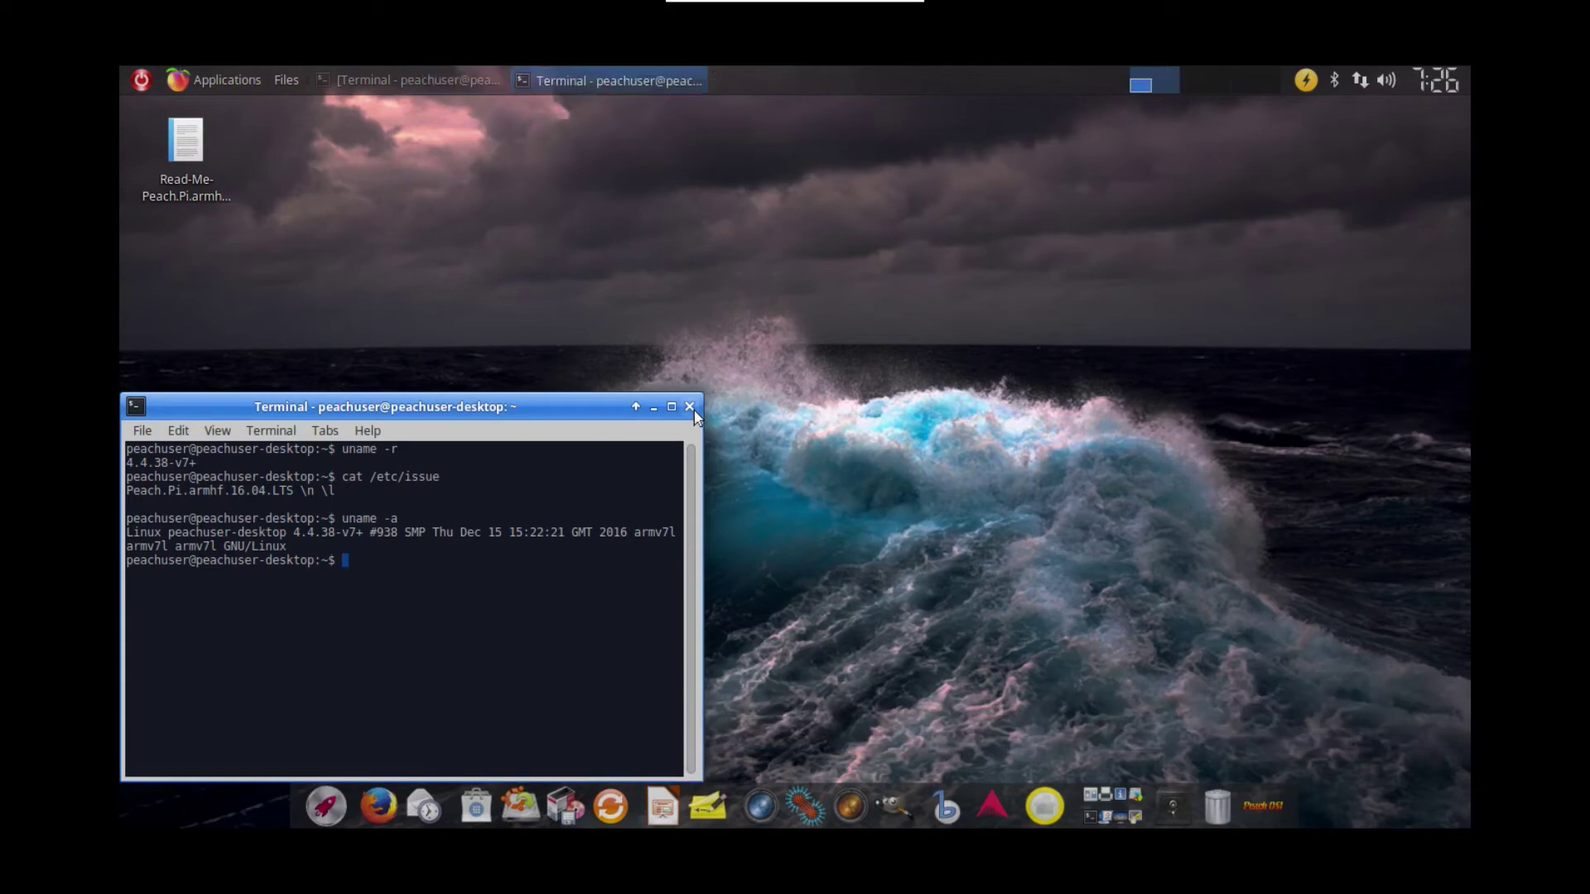
pyautogui.click(692, 411)
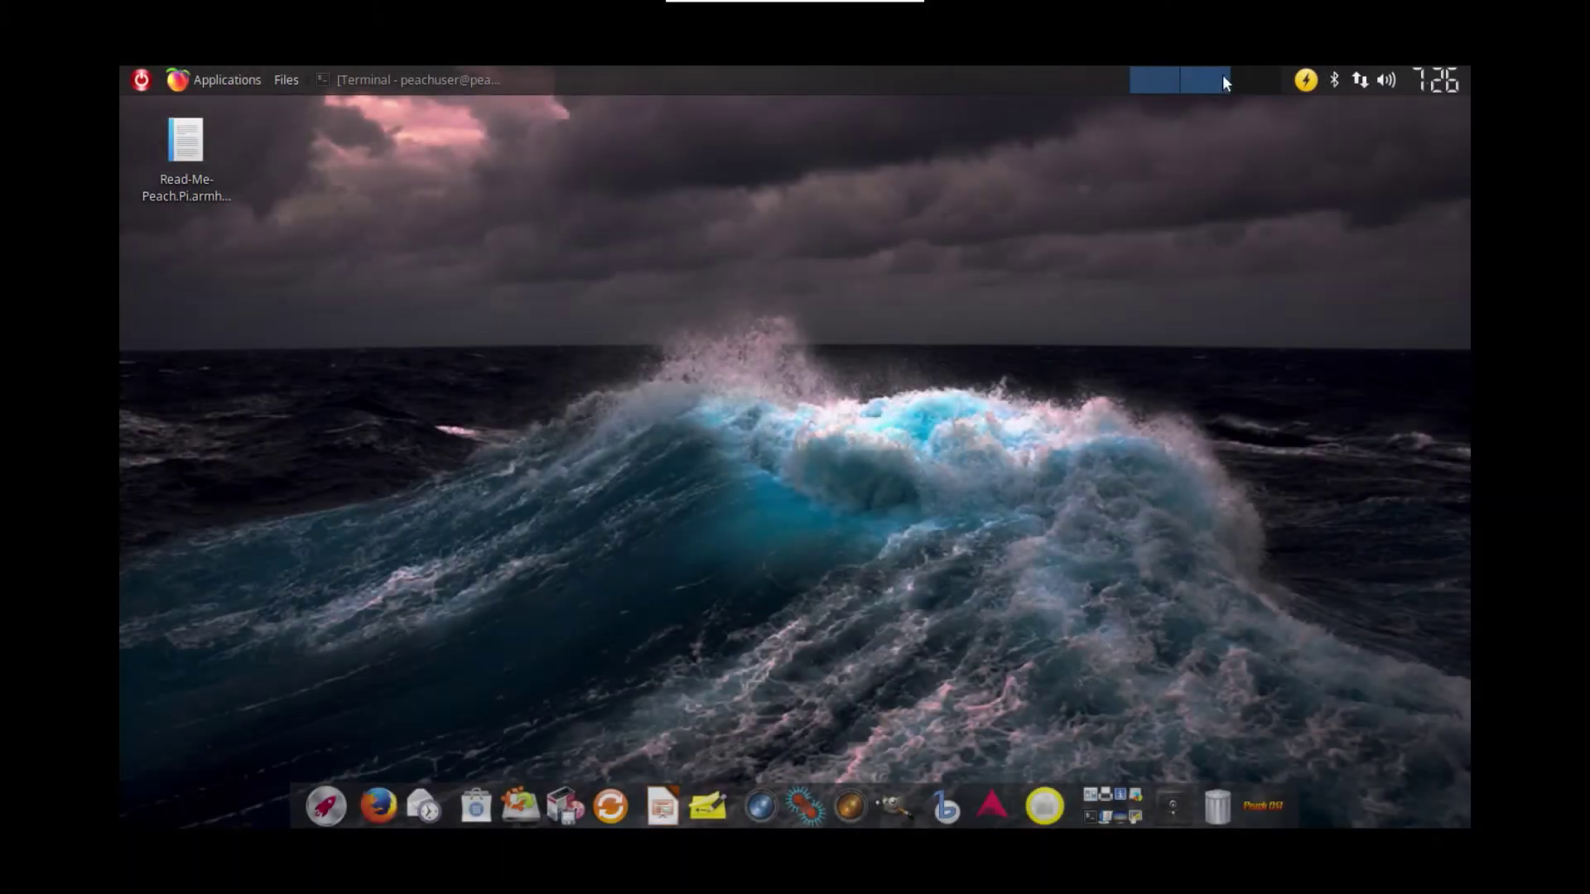
# Step: Examine the Bluetooth options and the available network connections offered by the system indicators, leaving both unchanged
pyautogui.click(1336, 80)
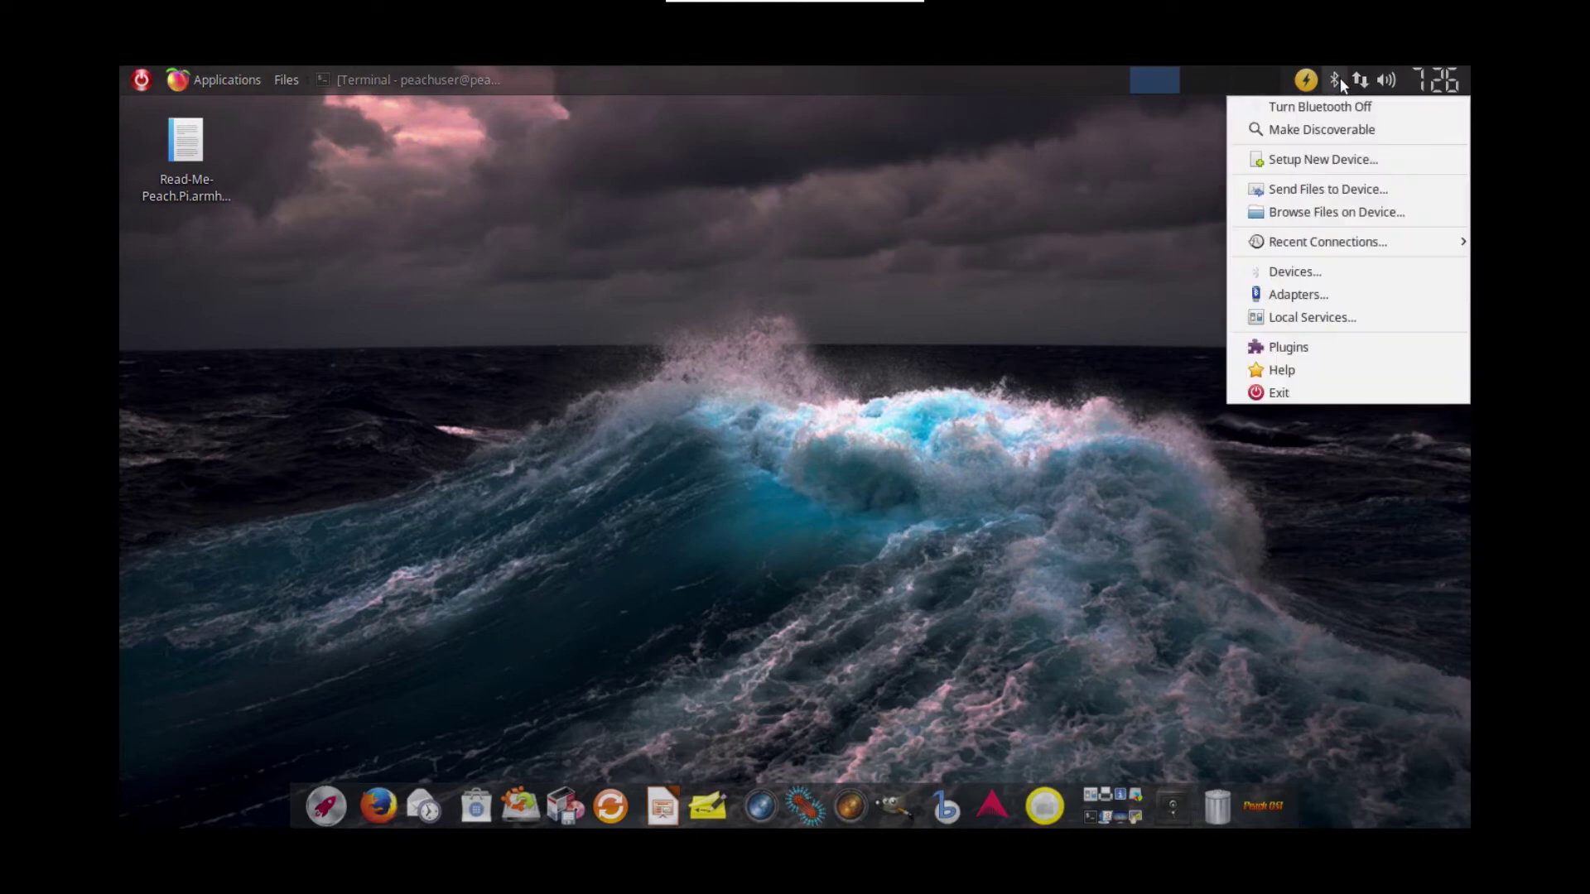
pyautogui.click(1336, 79)
pyautogui.click(1336, 79)
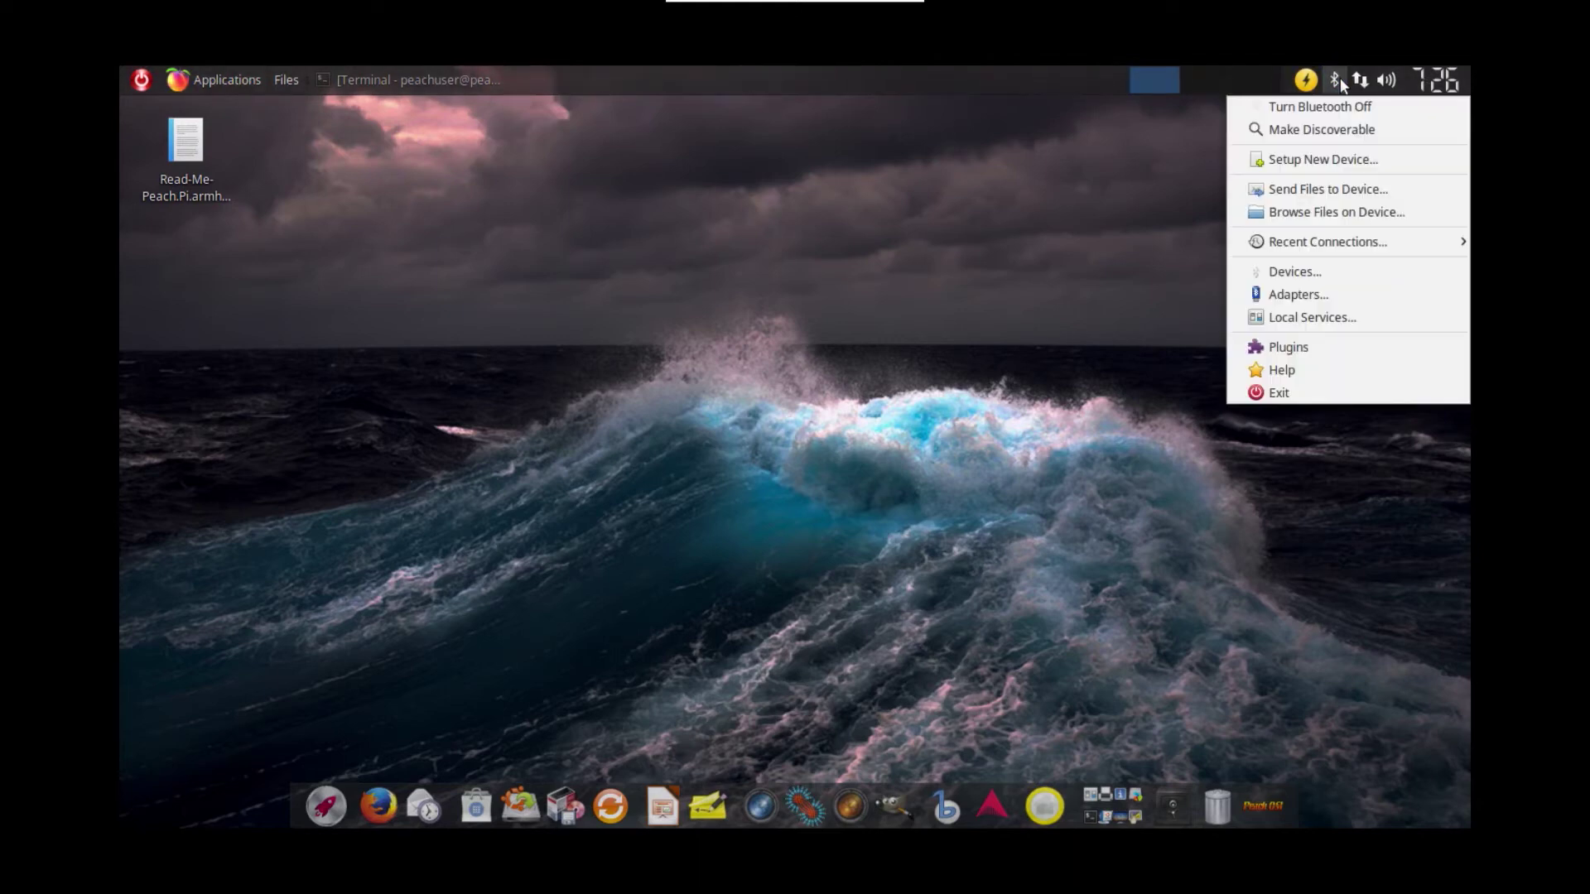
pyautogui.click(1363, 79)
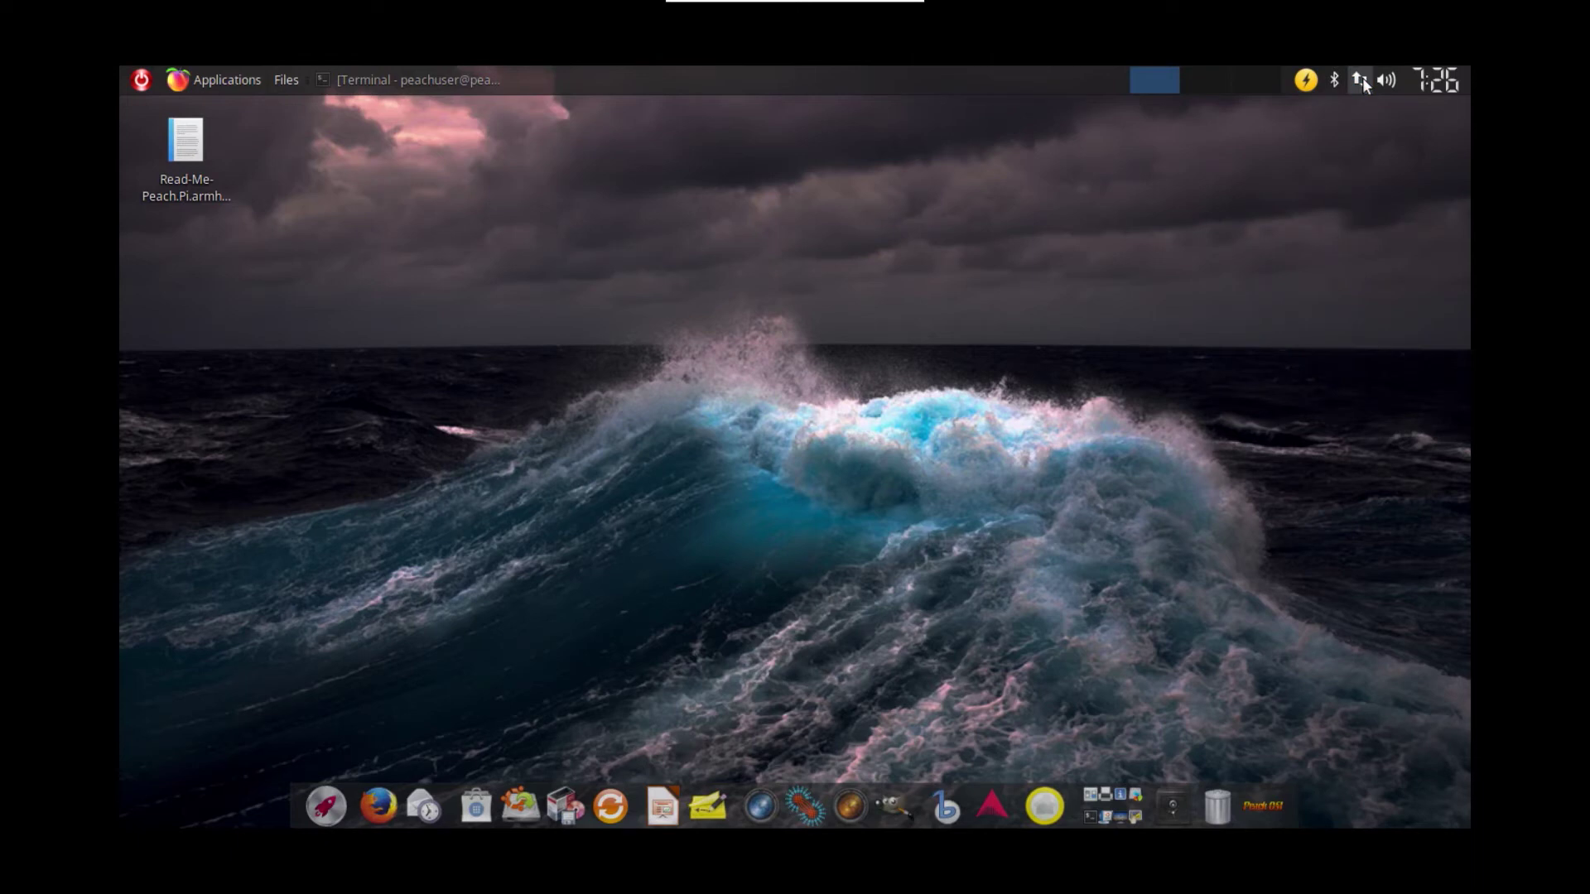
pyautogui.click(1363, 79)
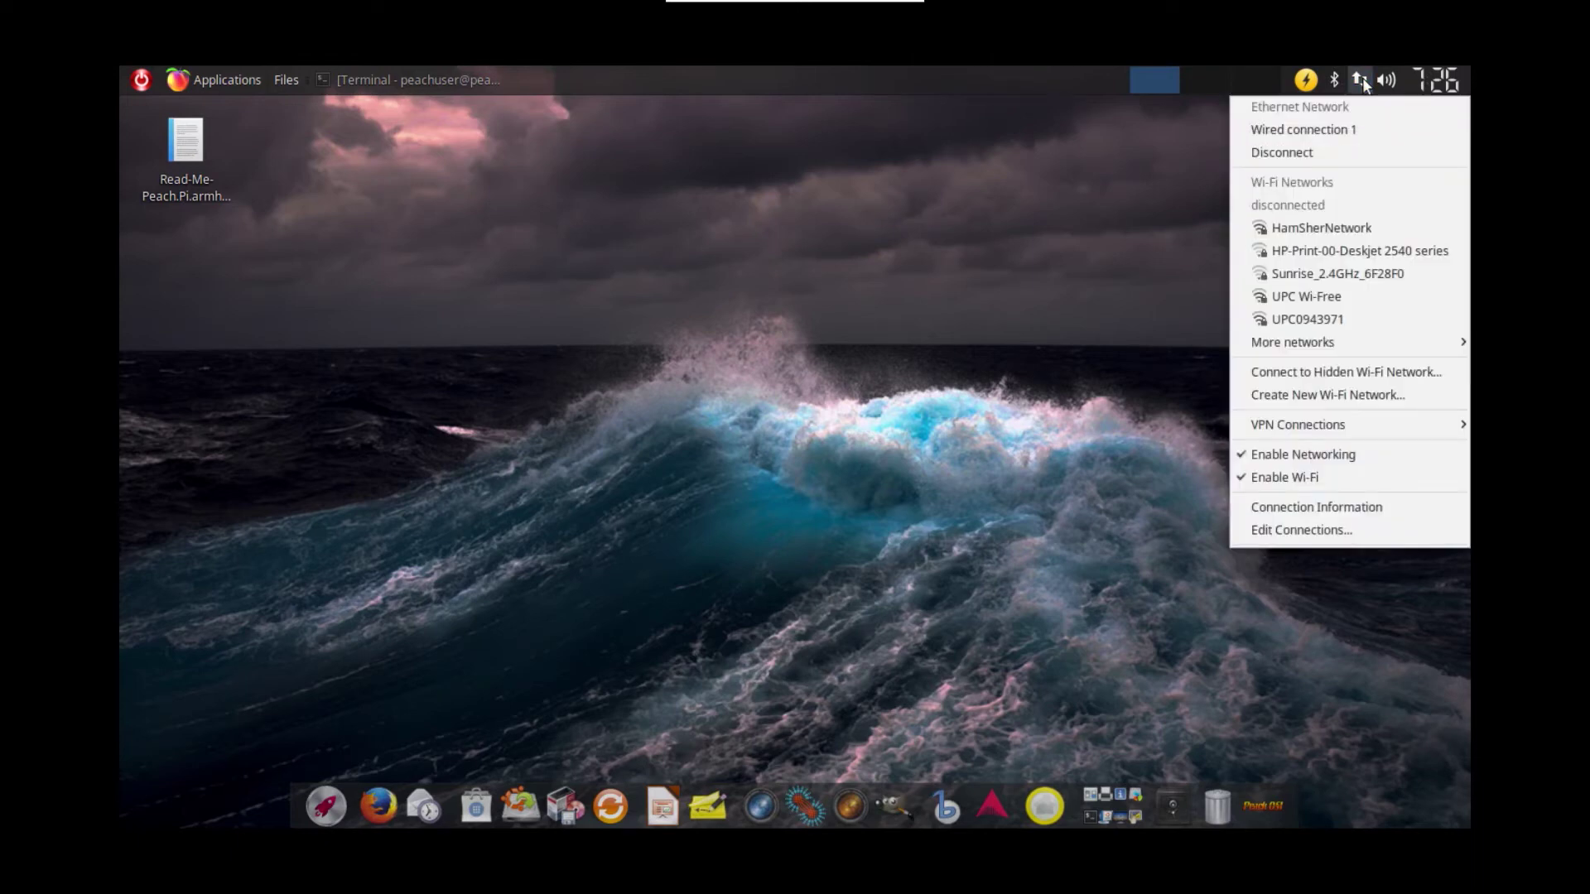
pyautogui.click(1049, 236)
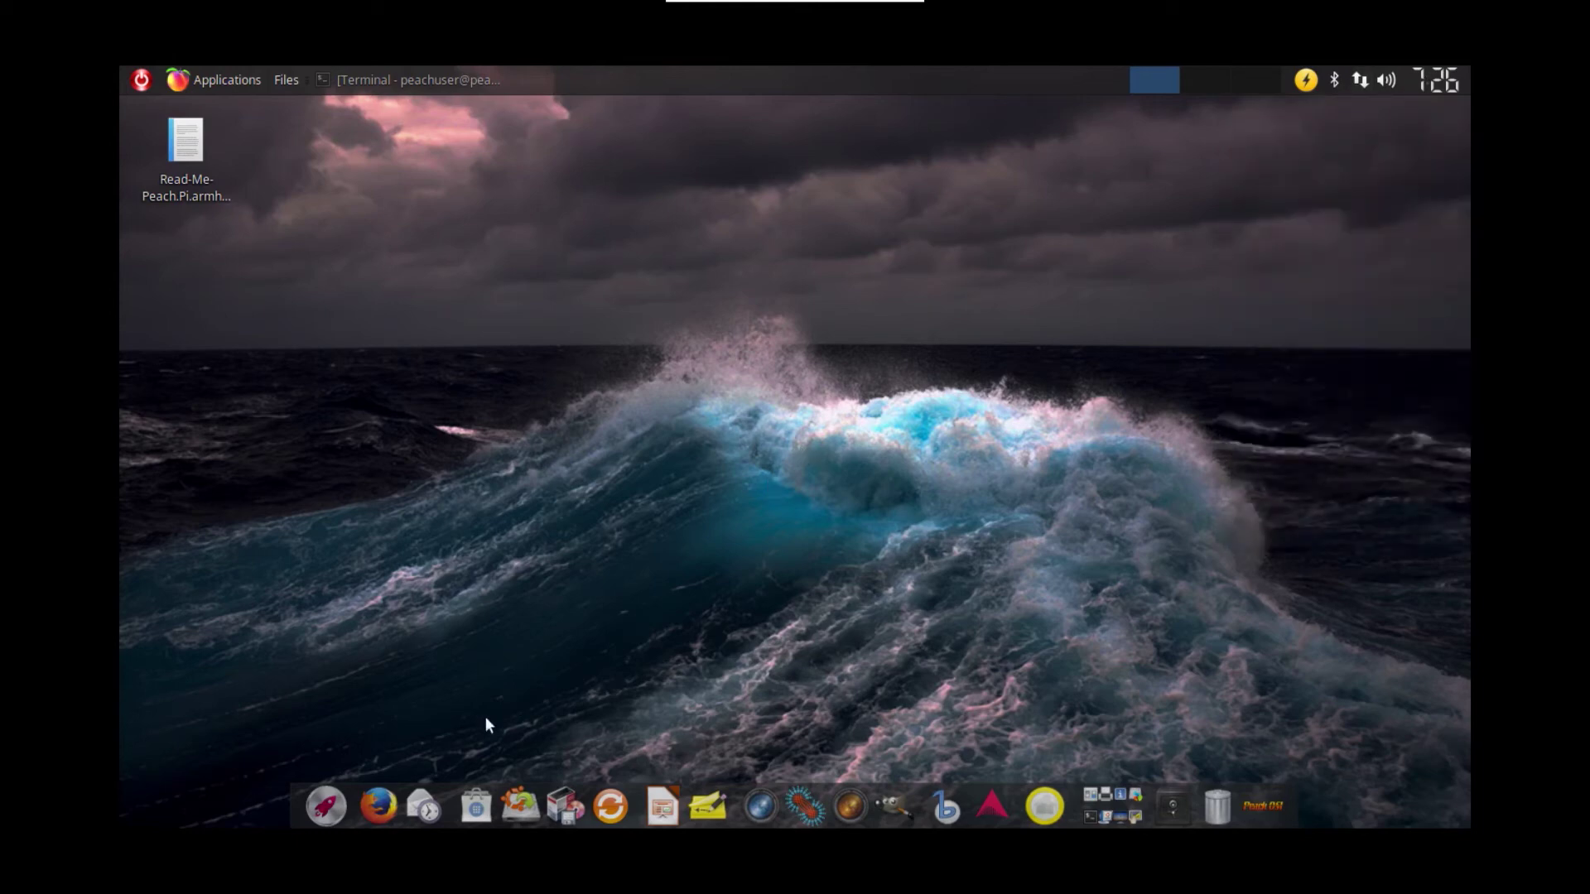
# Step: Bring up the desktop search launcher to view its search categories, and dismiss it
pyautogui.click(329, 800)
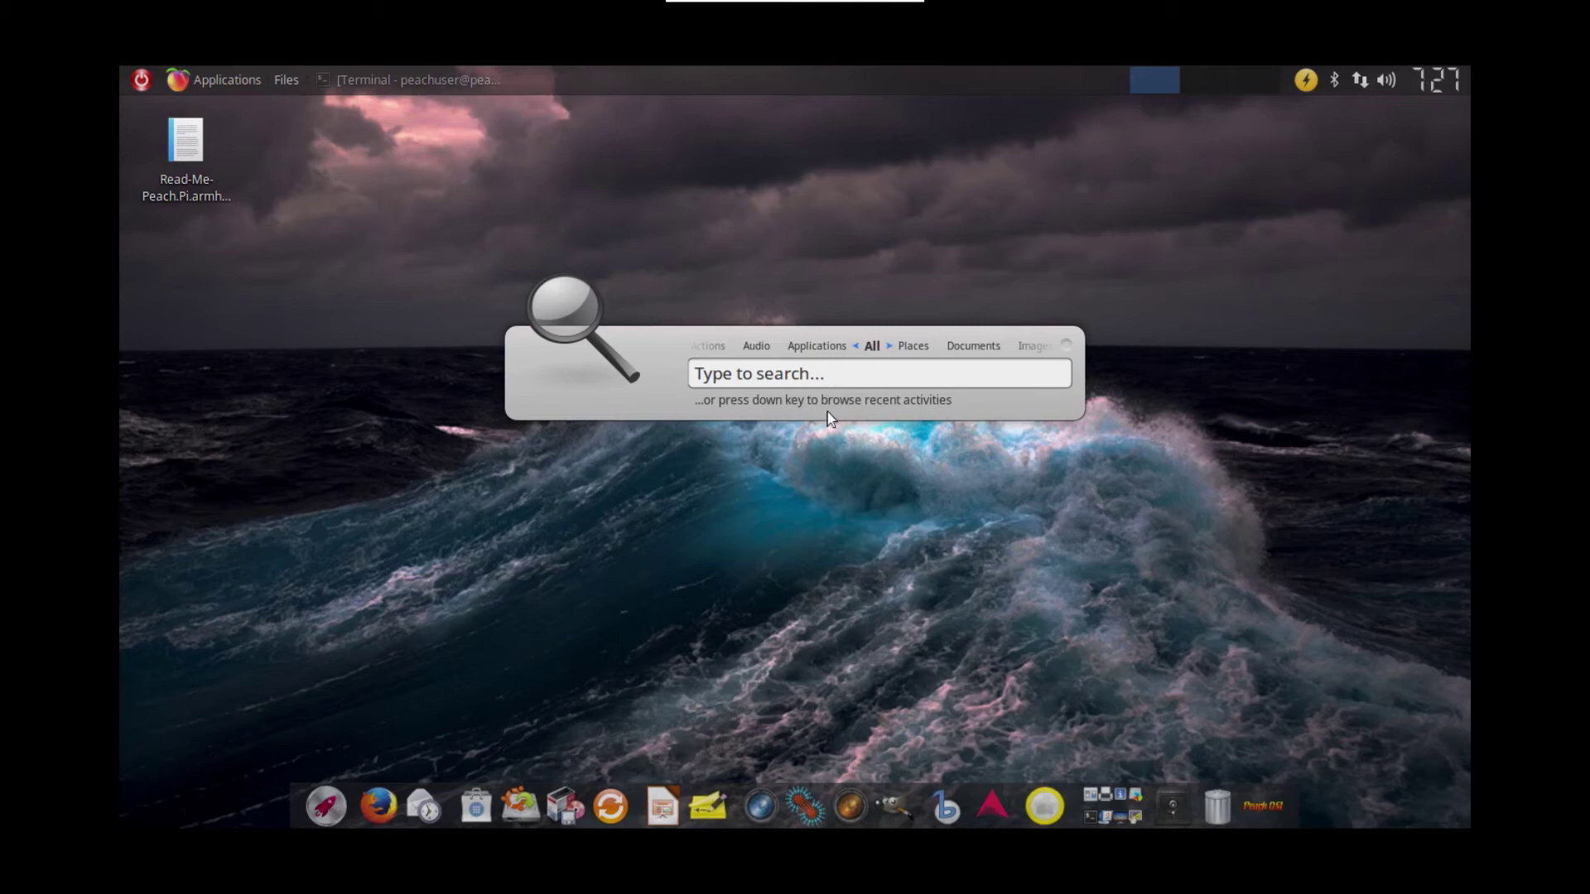
pyautogui.click(825, 492)
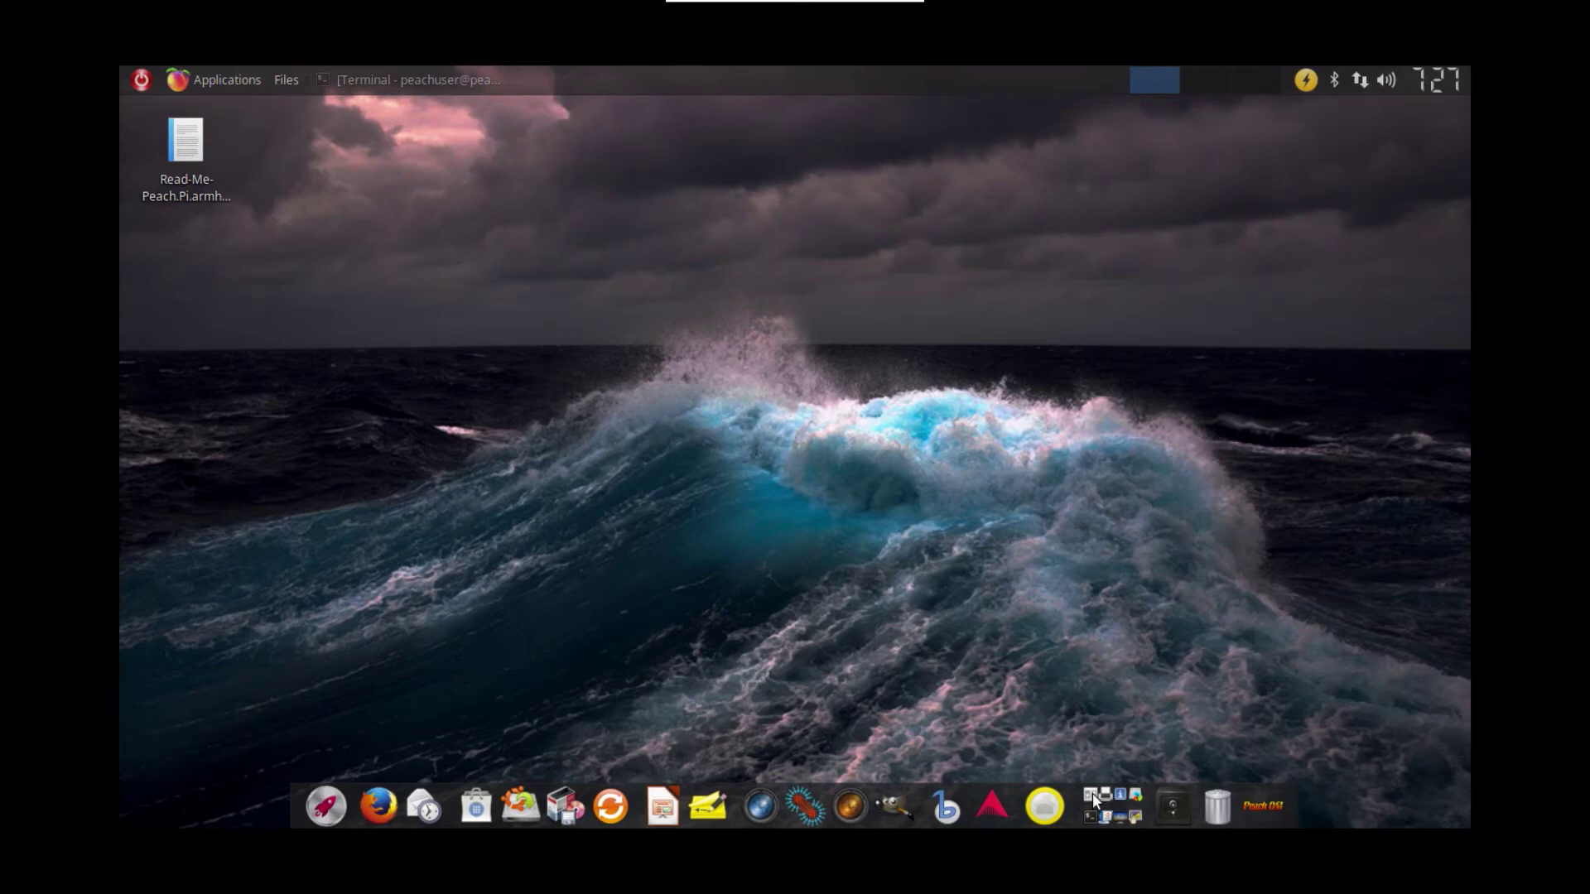
# Step: Open the system Settings, look through the categories, view the Desktop background options and return to all settings
pyautogui.click(1093, 799)
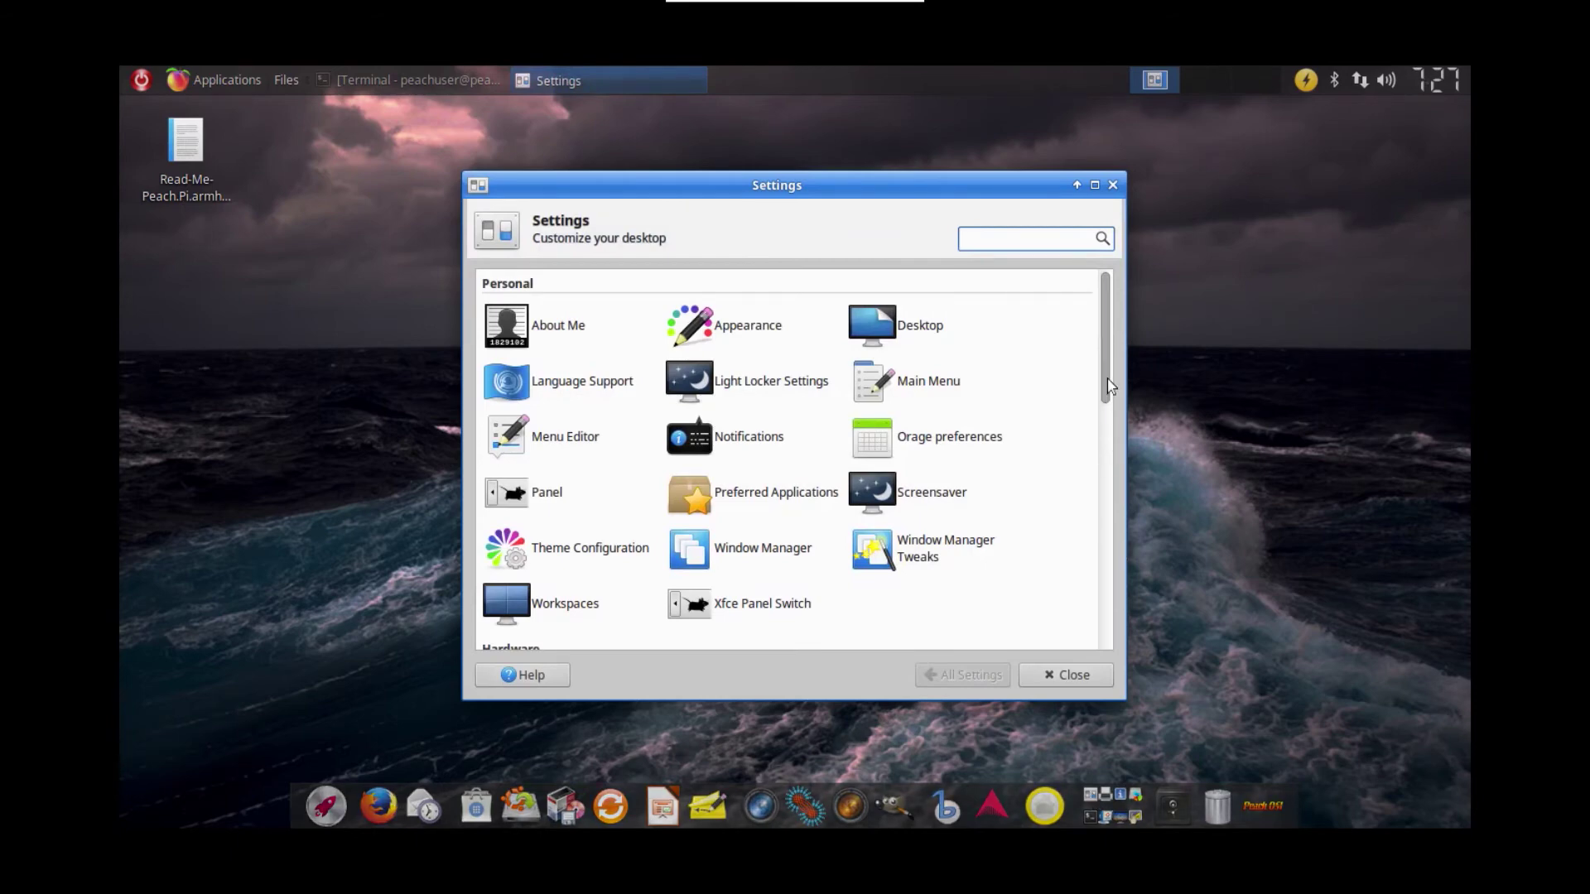
pyautogui.moveTo(1110, 385); pyautogui.dragTo(1104, 511)
pyautogui.scroll(-2, 1105, 513)
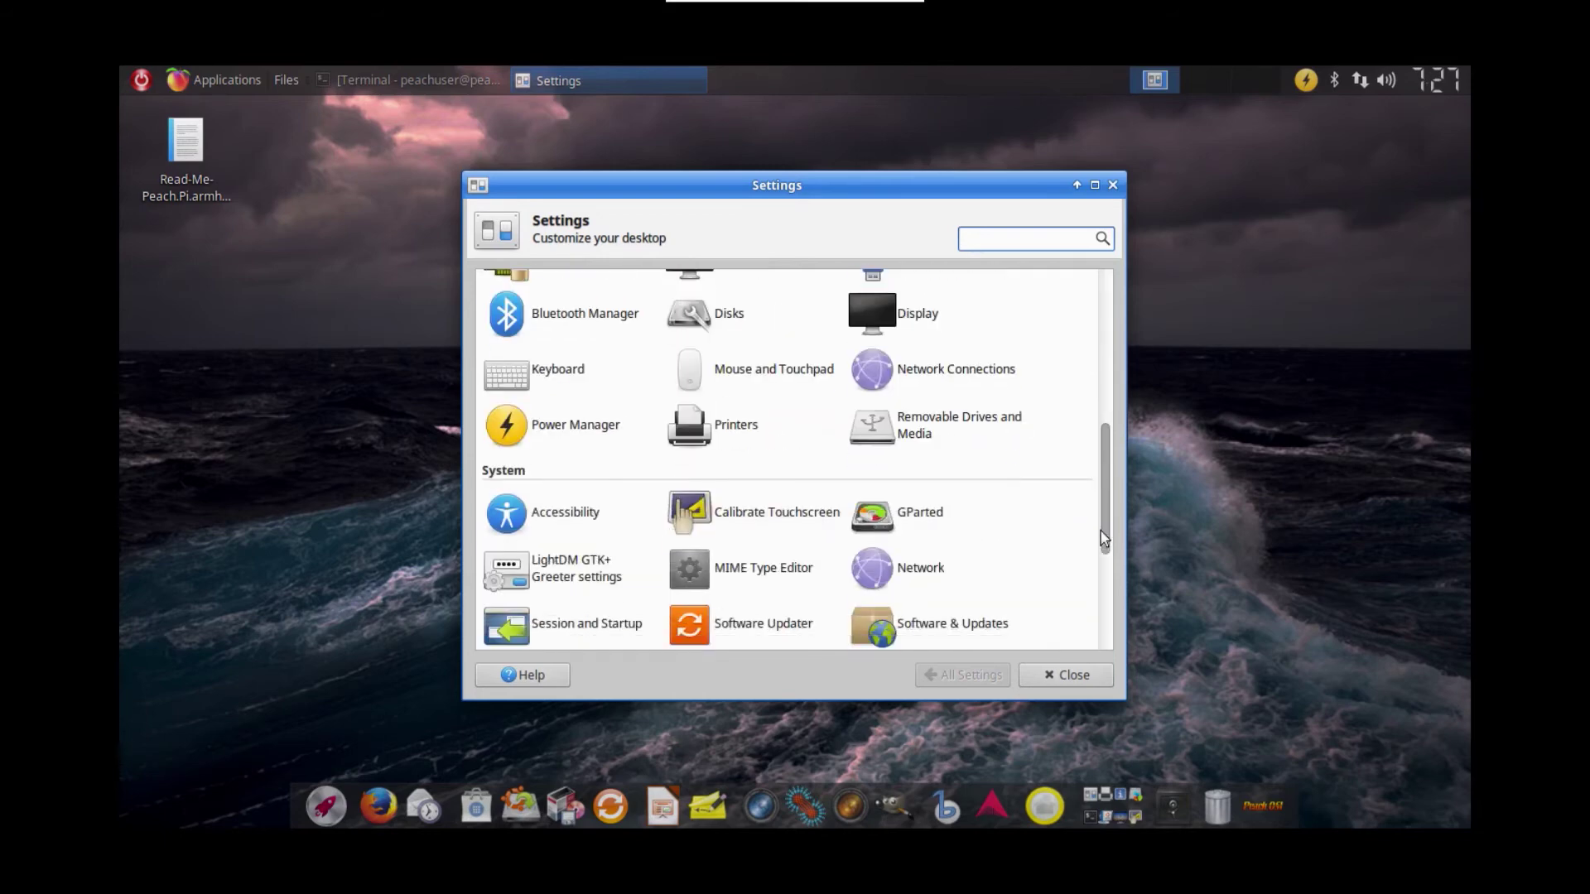
pyautogui.moveTo(1100, 531); pyautogui.dragTo(1106, 330)
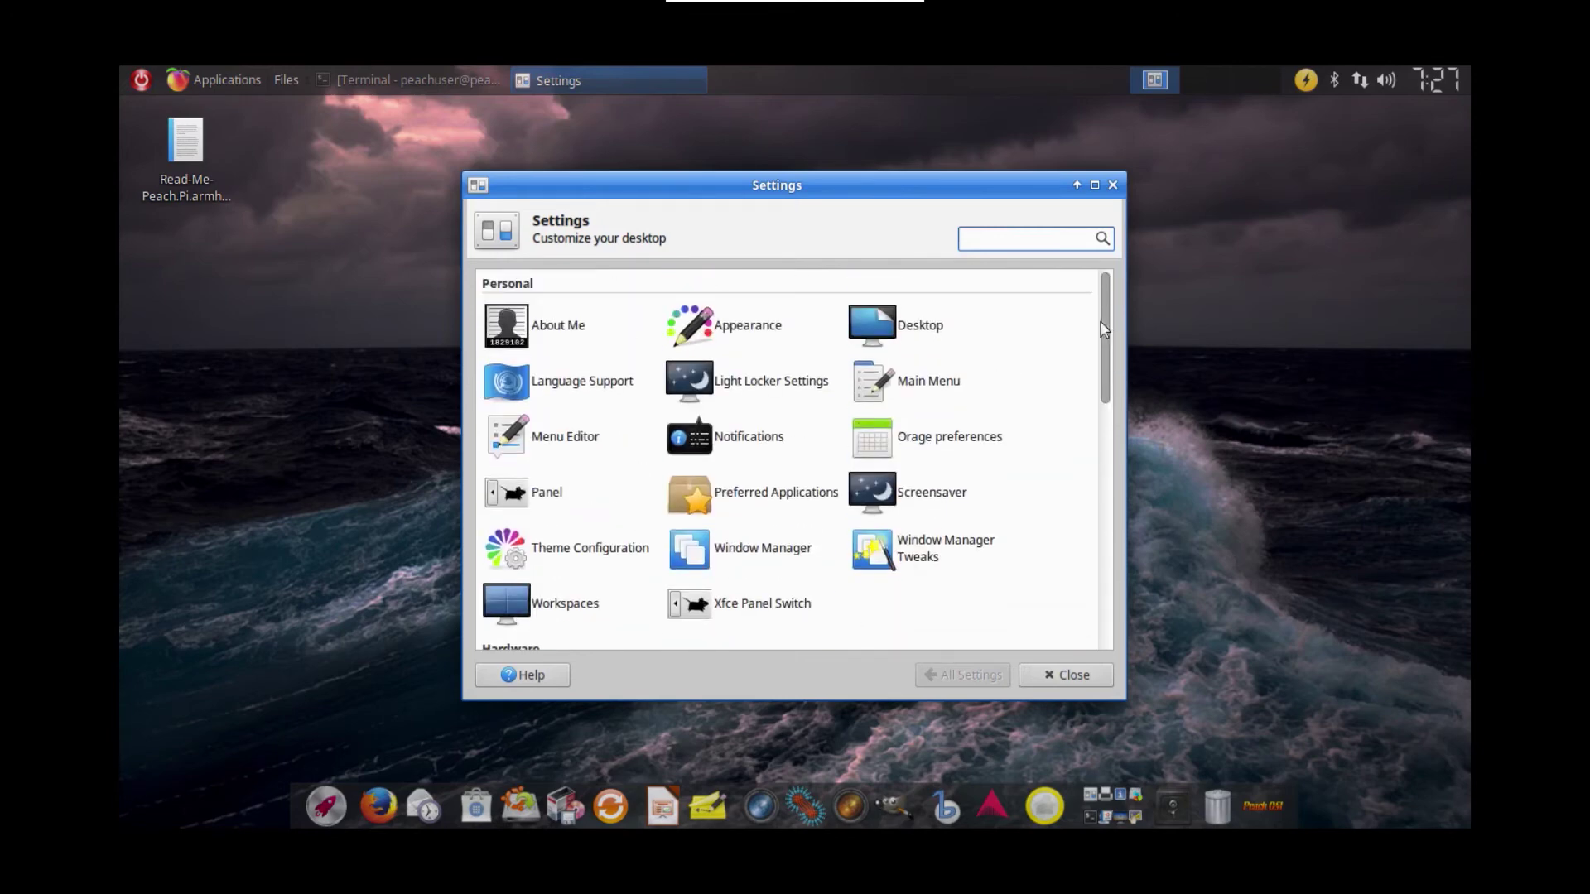
pyautogui.click(914, 324)
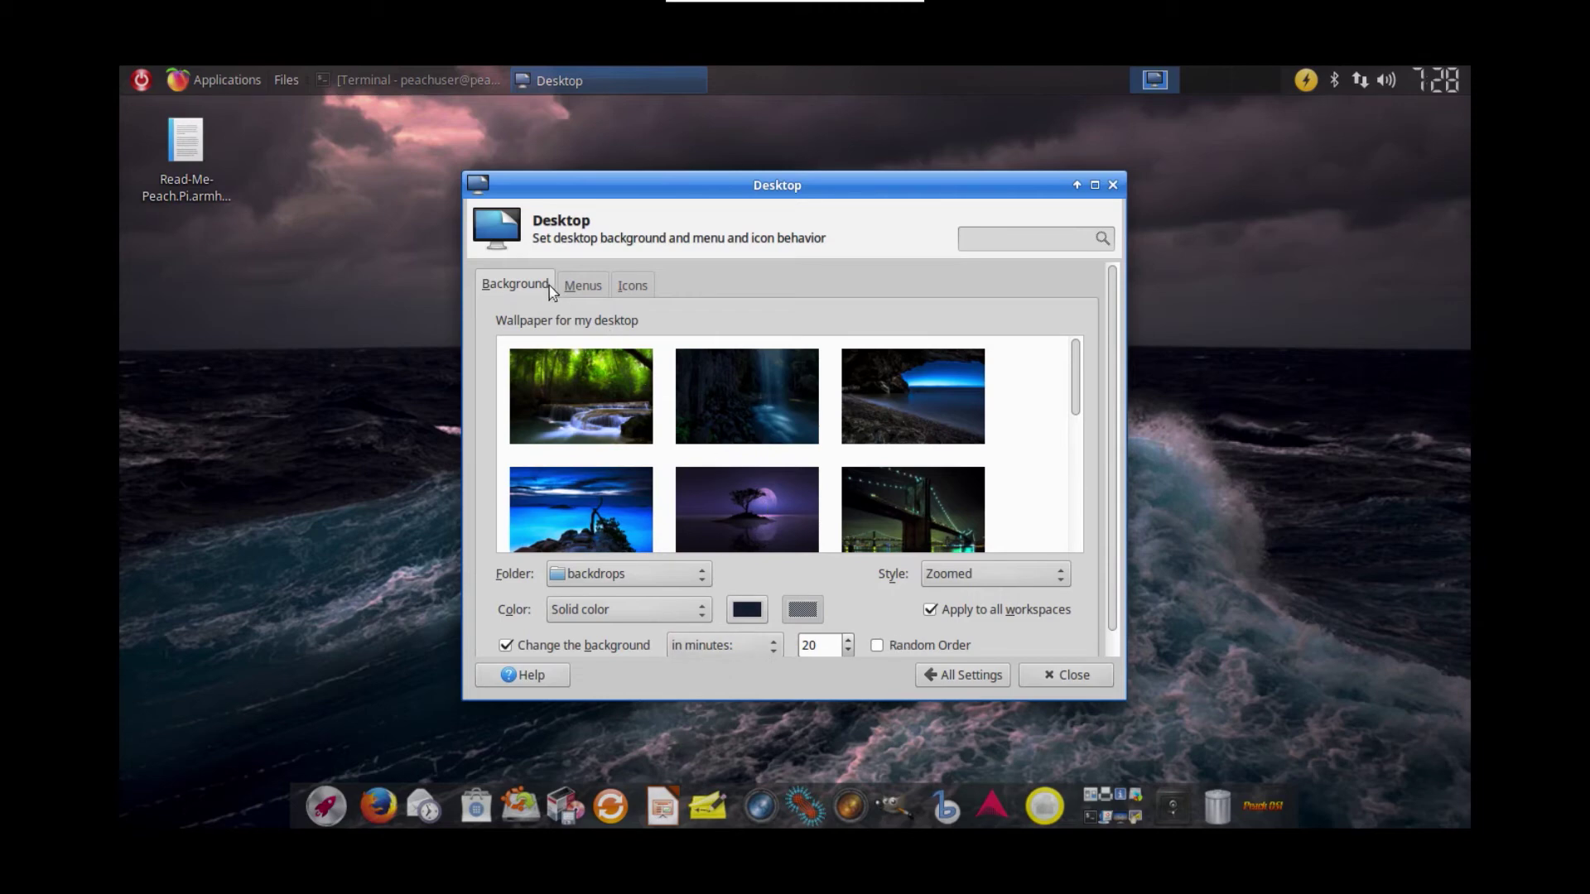
pyautogui.click(944, 679)
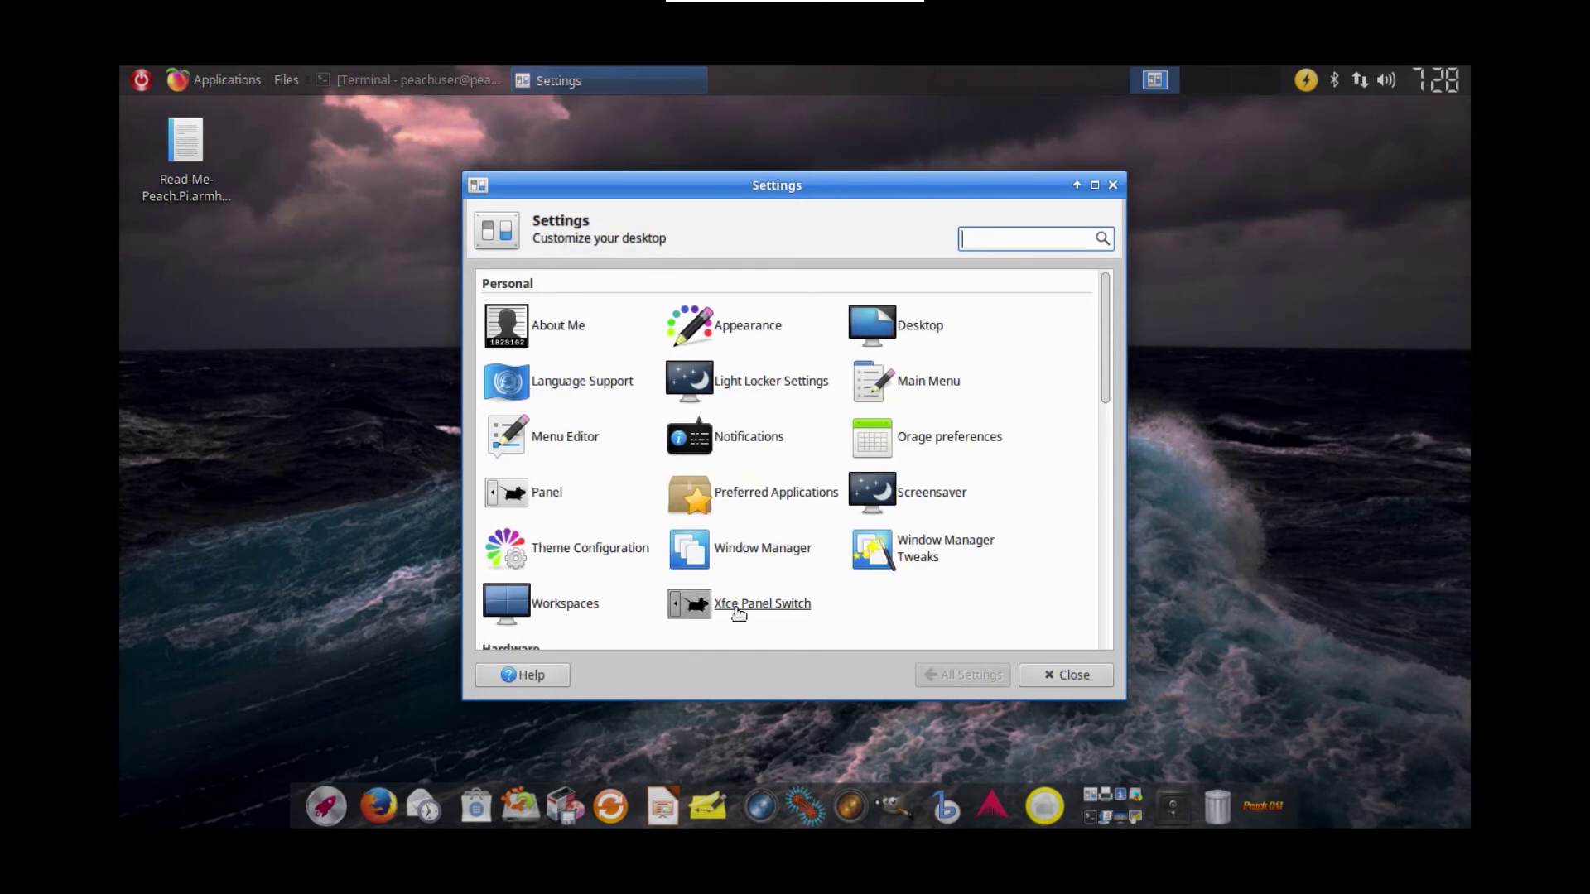
# Step: Open the Screensaver preferences and set the mode to Only One Screen Saver
pyautogui.click(910, 498)
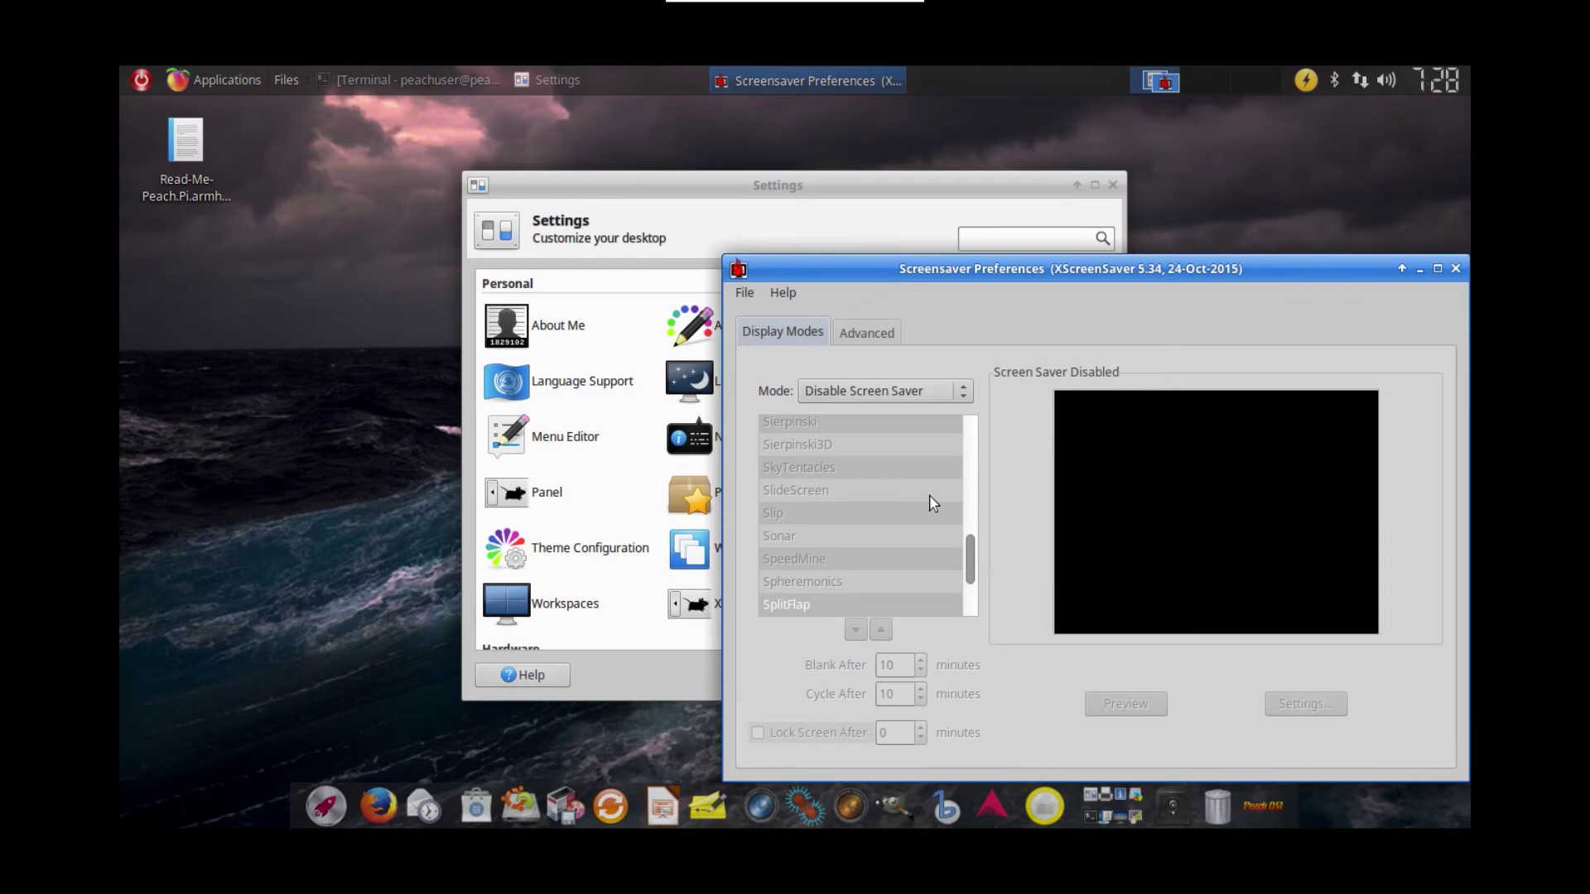
pyautogui.moveTo(1169, 273); pyautogui.dragTo(1041, 219)
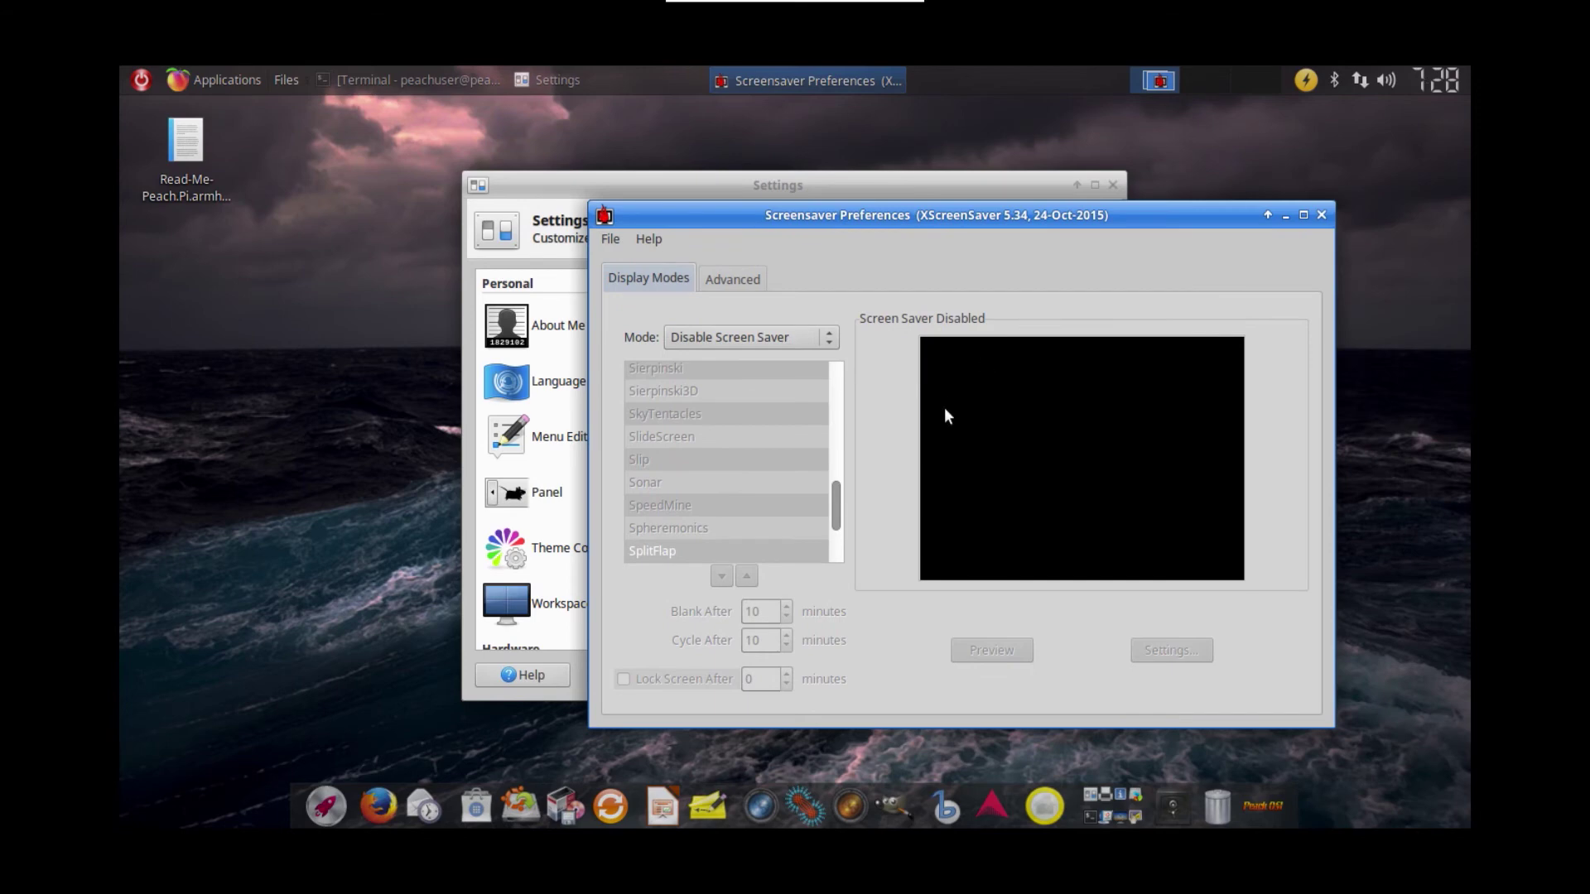
pyautogui.click(831, 343)
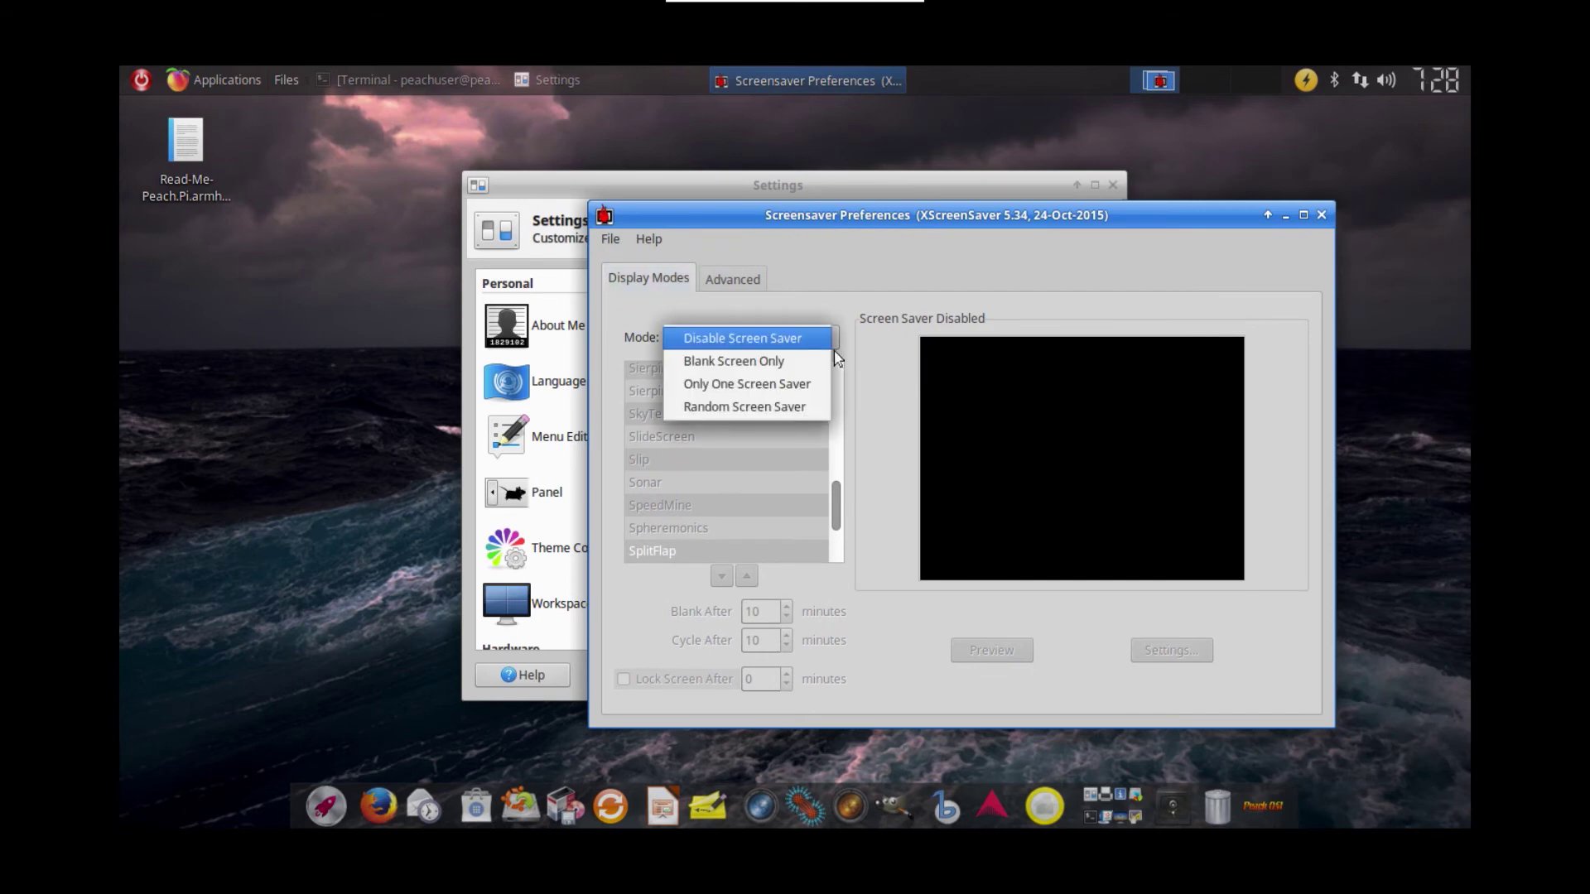
pyautogui.click(810, 396)
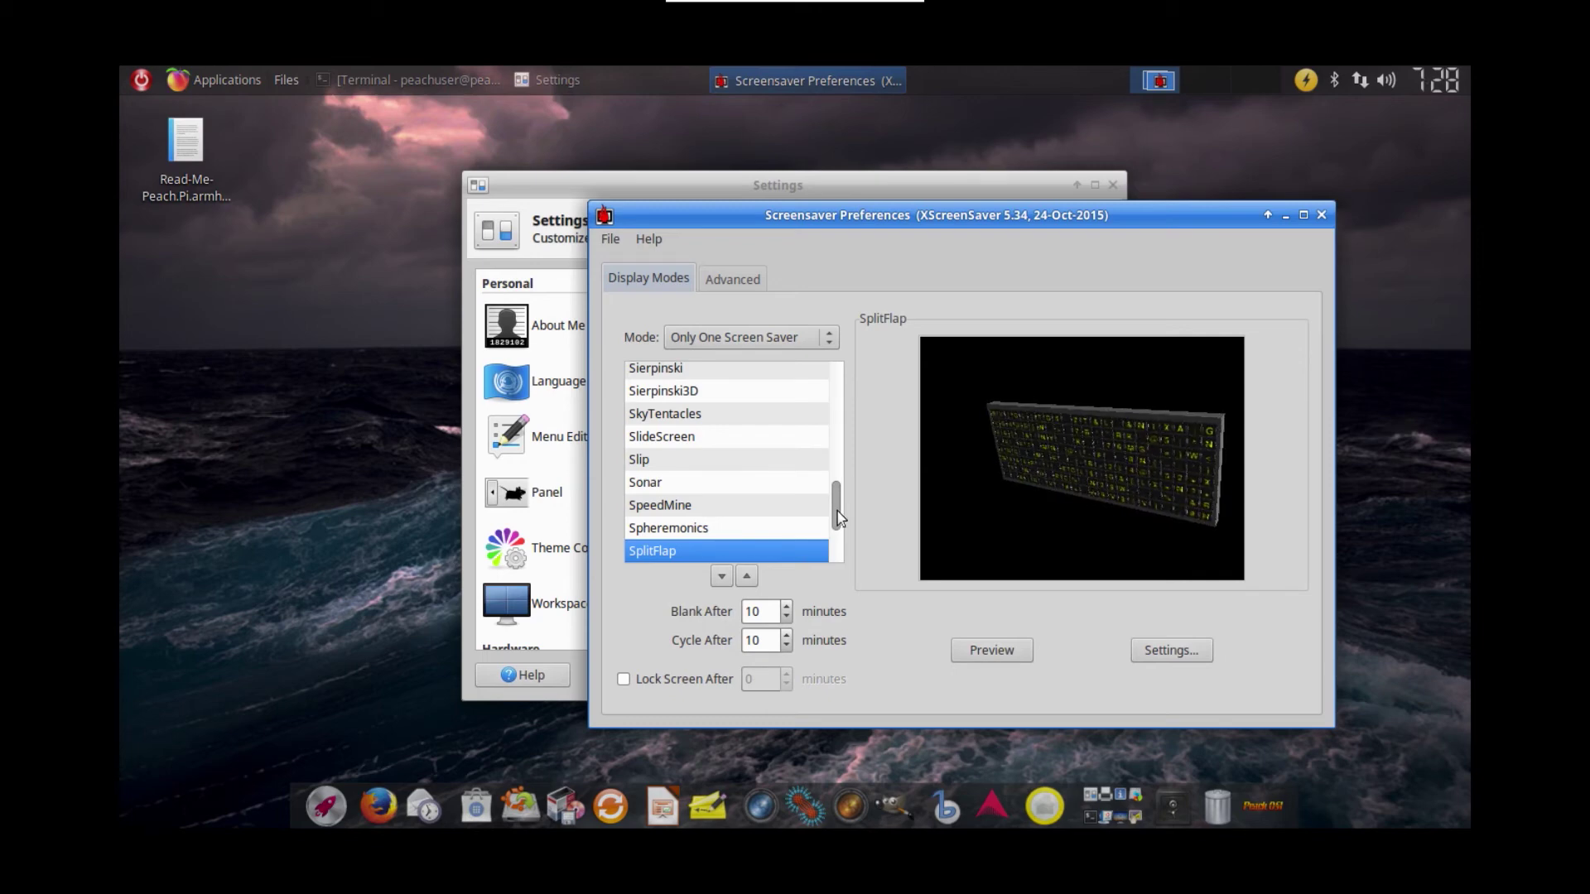
# Step: Browse the screensaver previews one by one from Zoom back to WindupRobot
pyautogui.moveTo(838, 518); pyautogui.dragTo(838, 553)
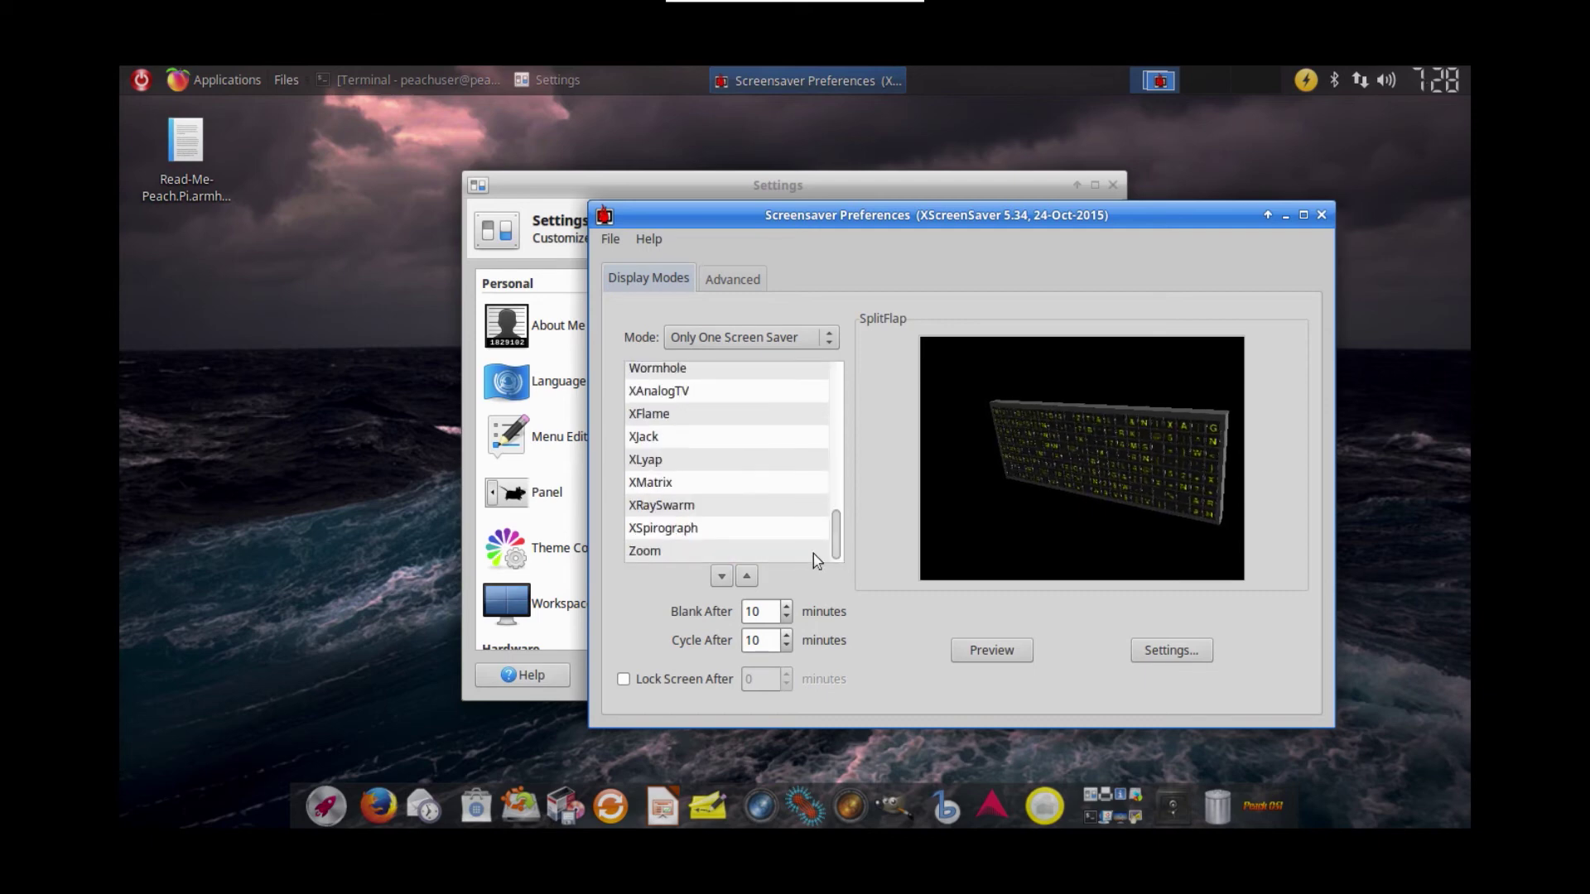
pyautogui.click(811, 553)
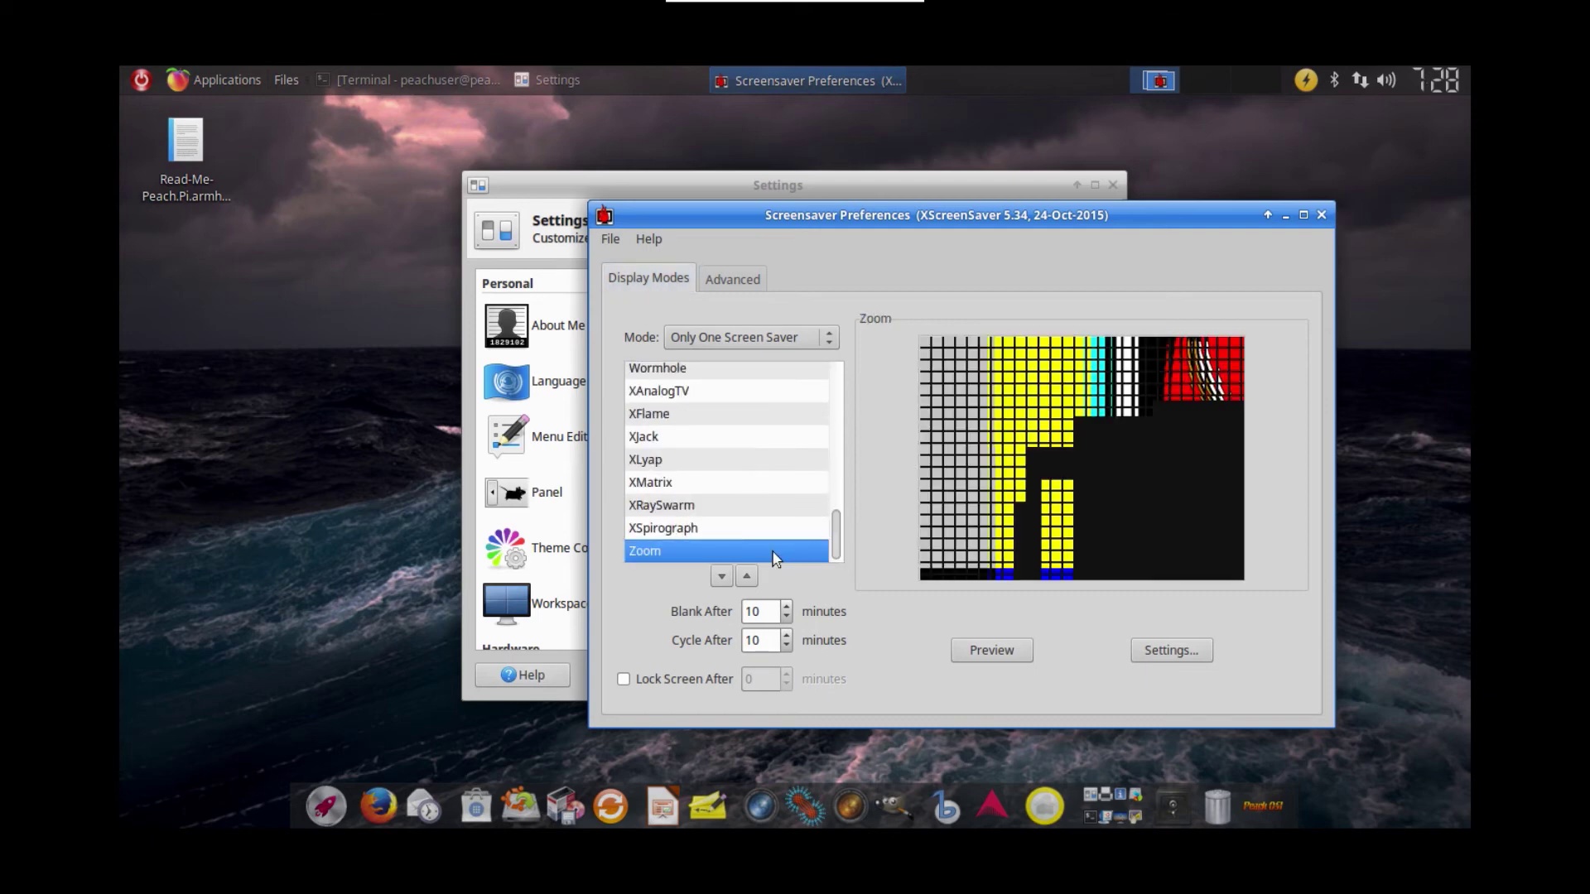
pyautogui.press('Up')
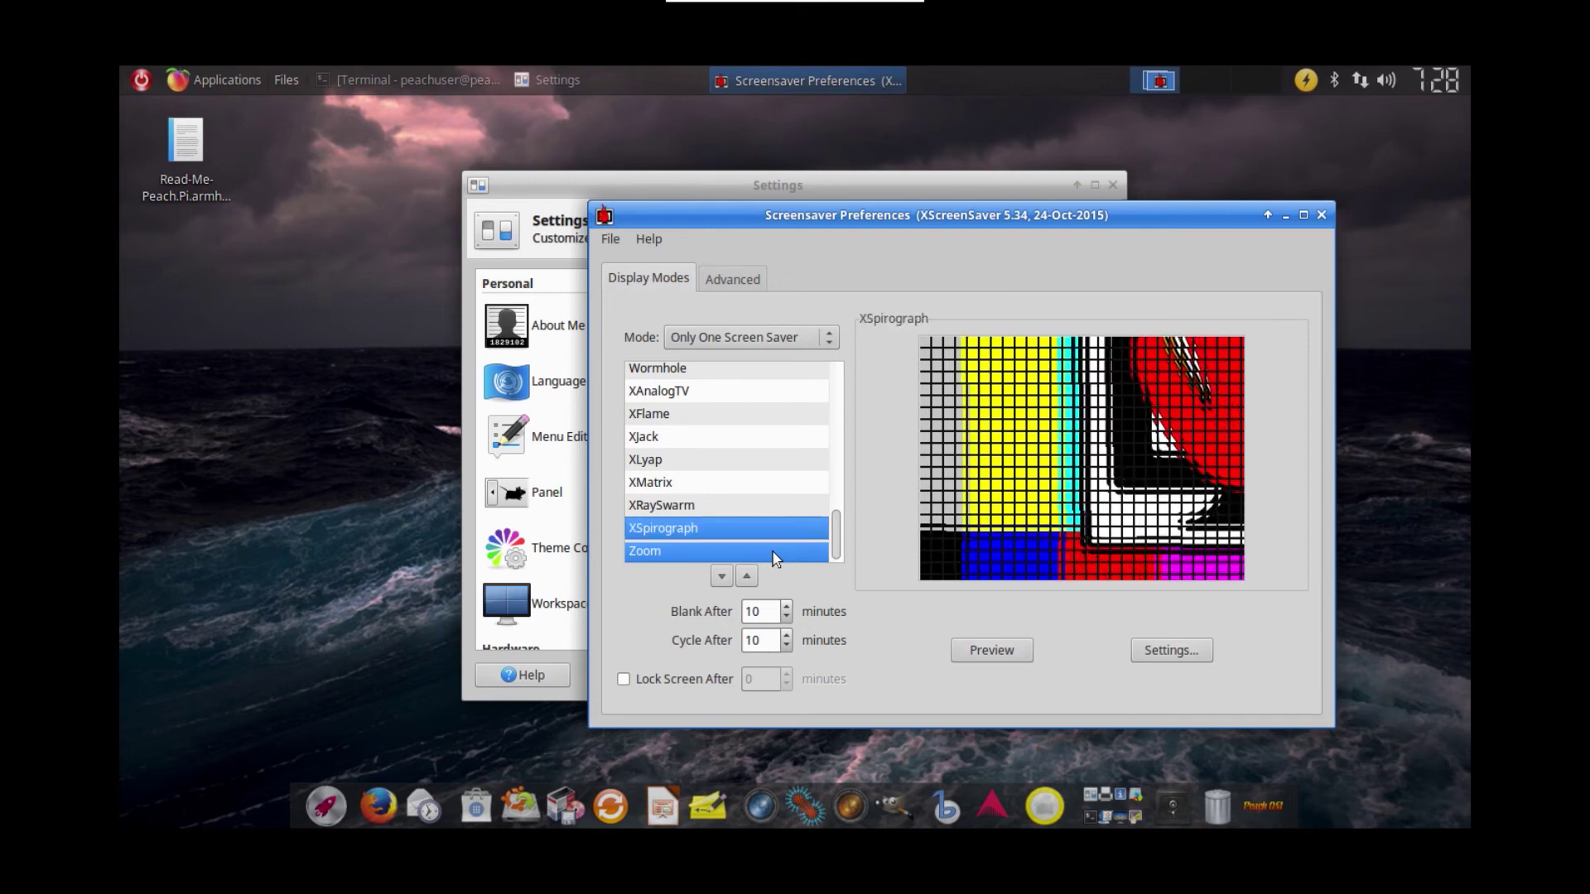
pyautogui.press('Up')
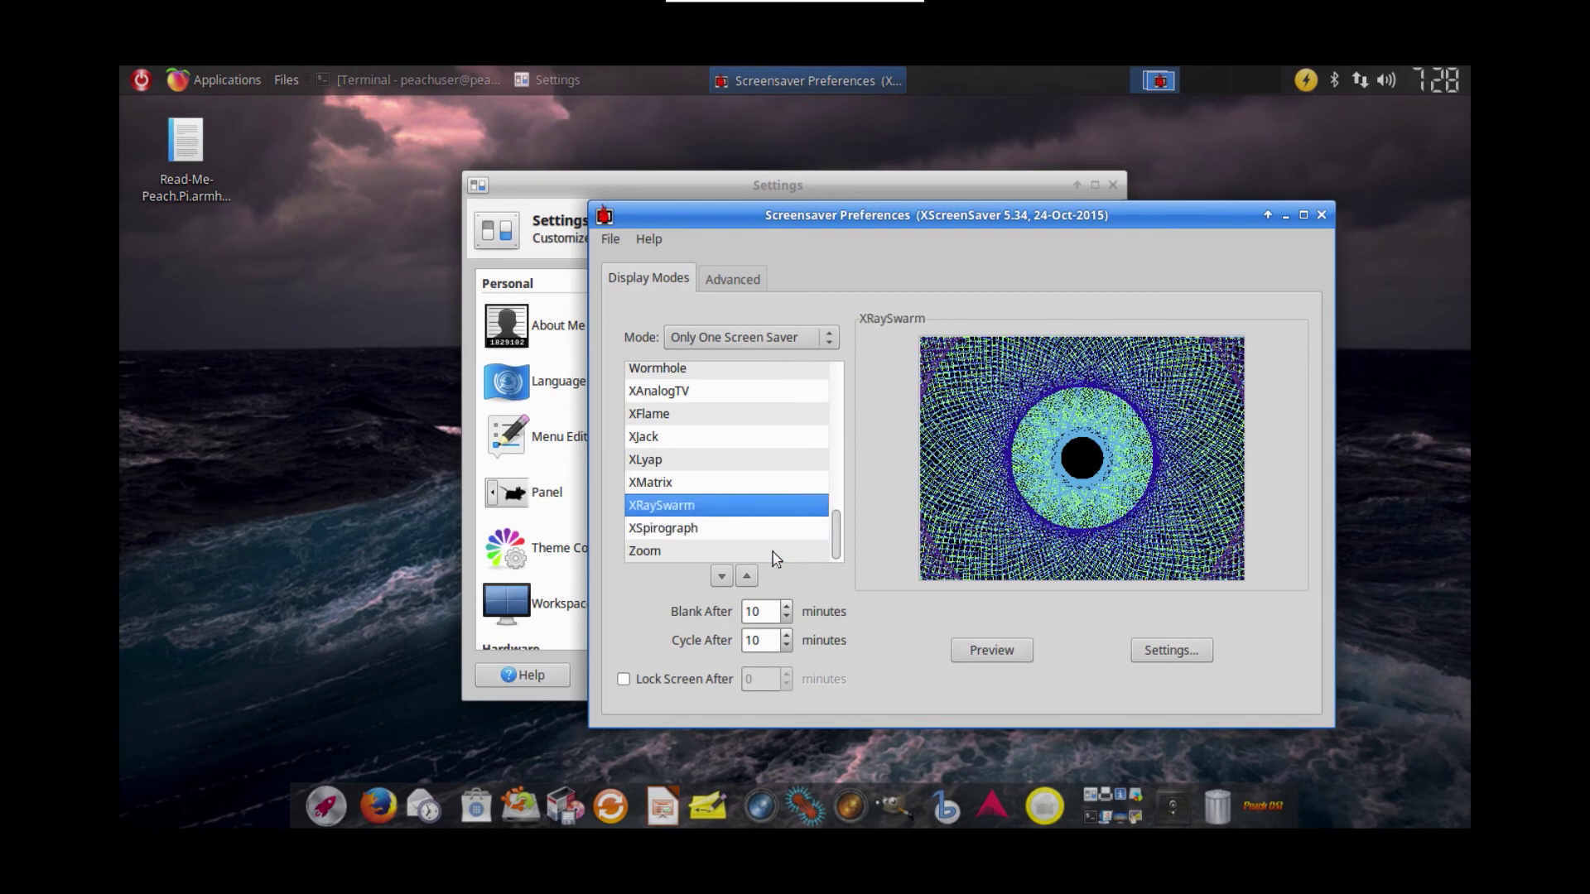
pyautogui.press('Up')
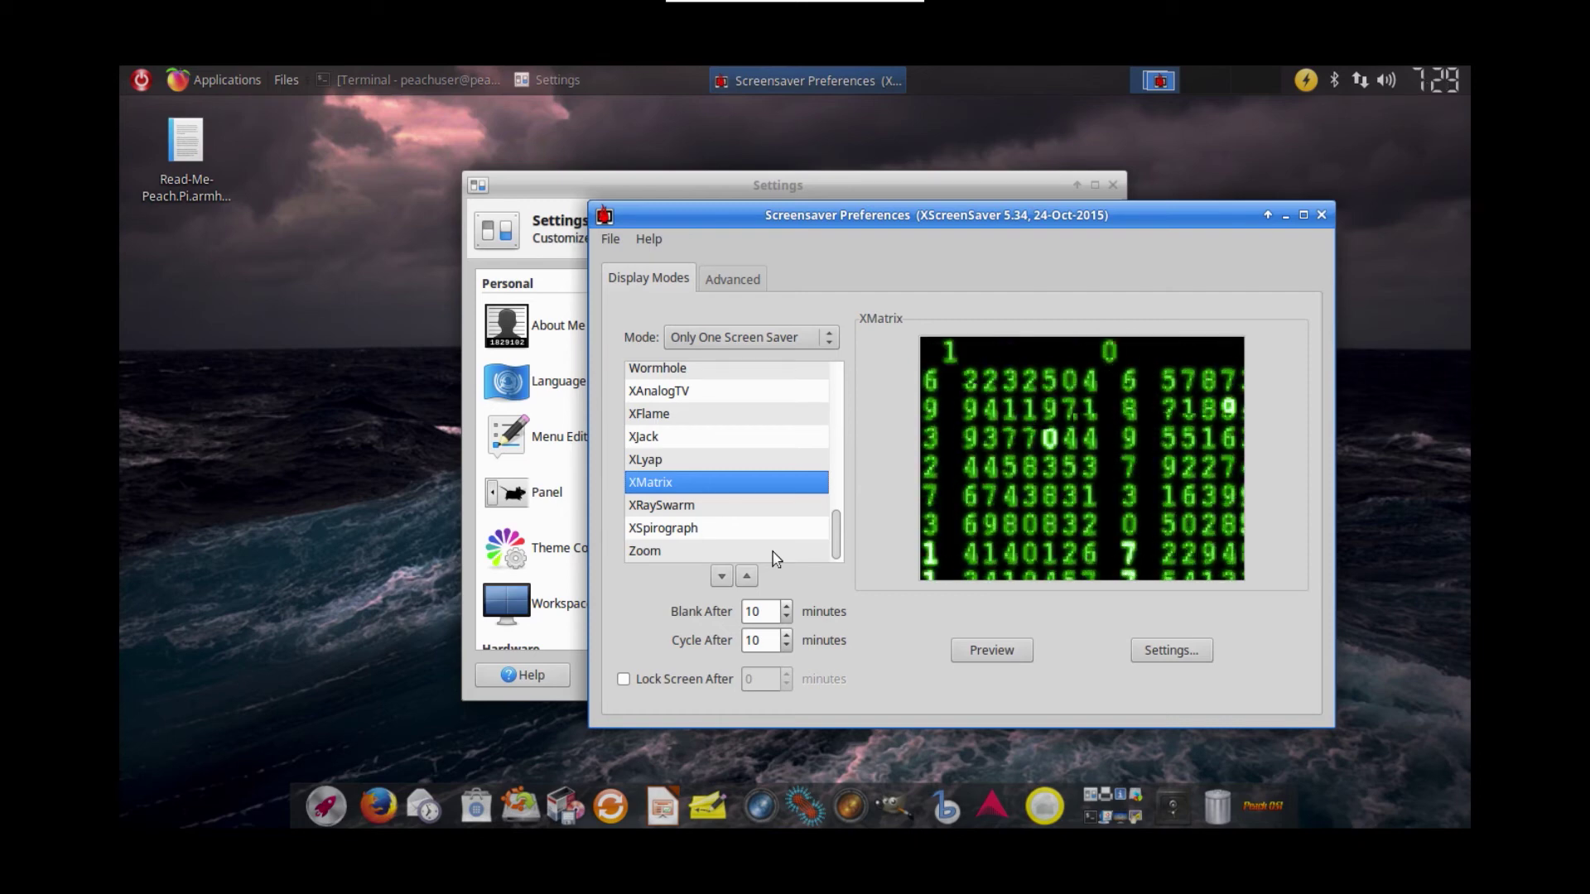
pyautogui.press('Up')
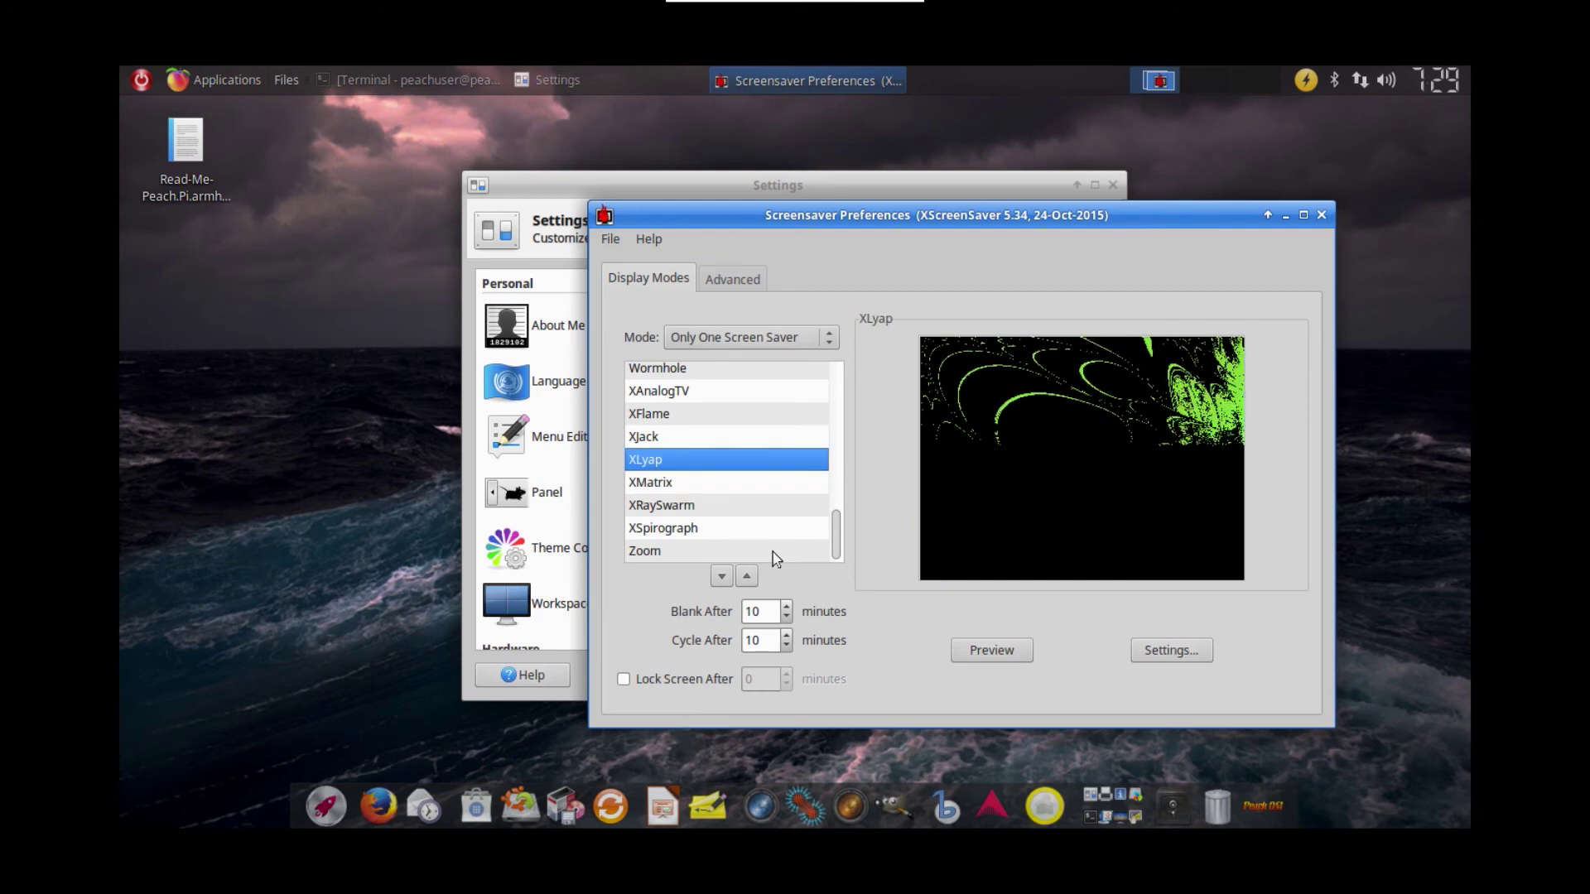
pyautogui.press('Up')
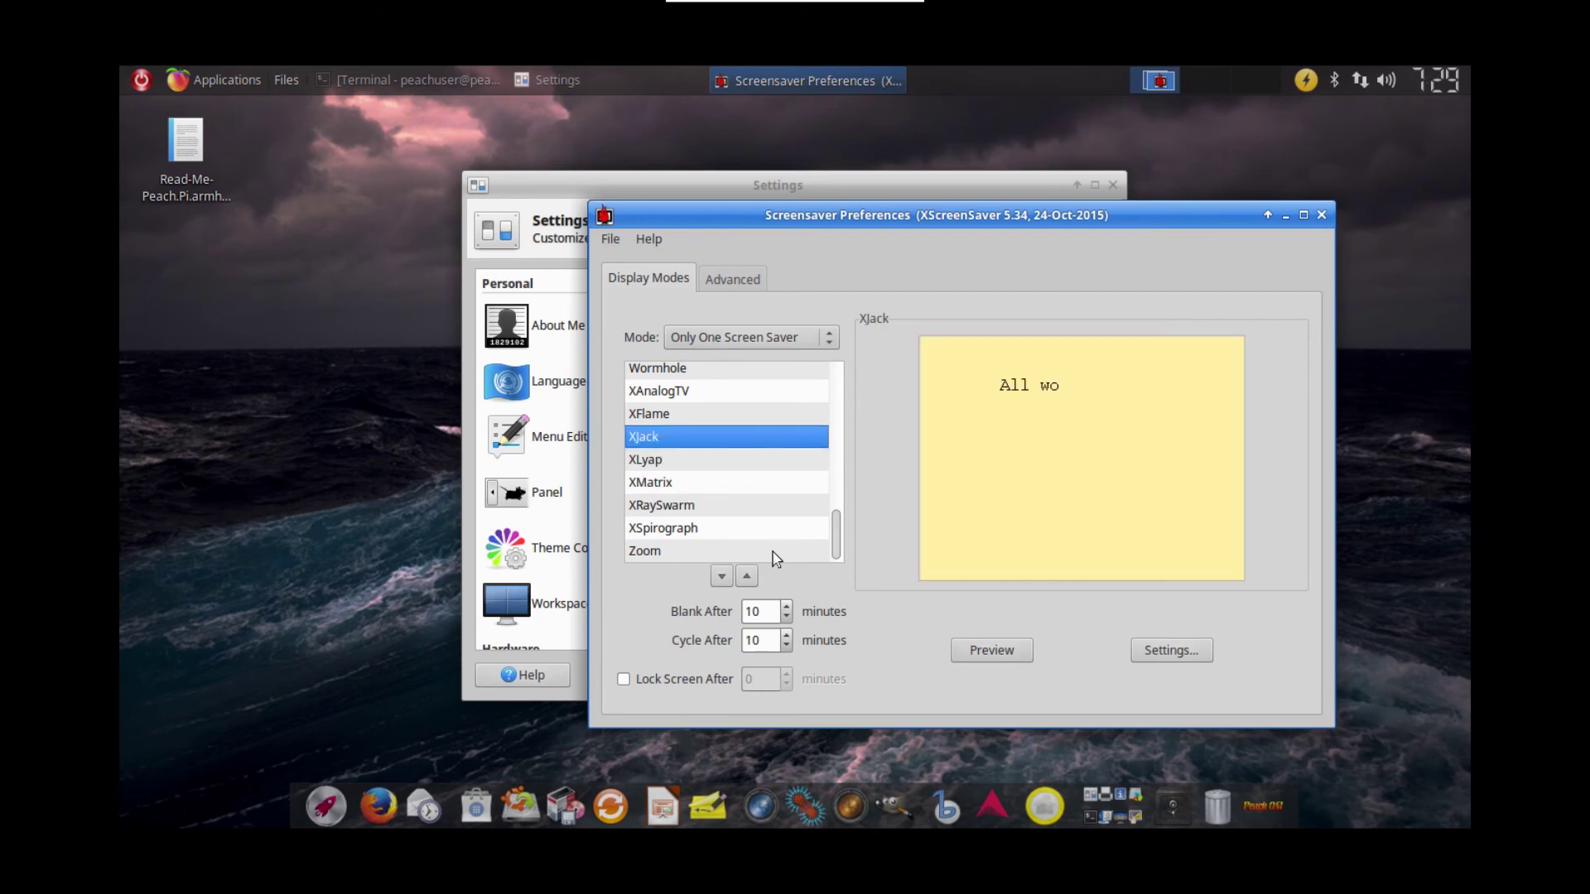
pyautogui.press('Up')
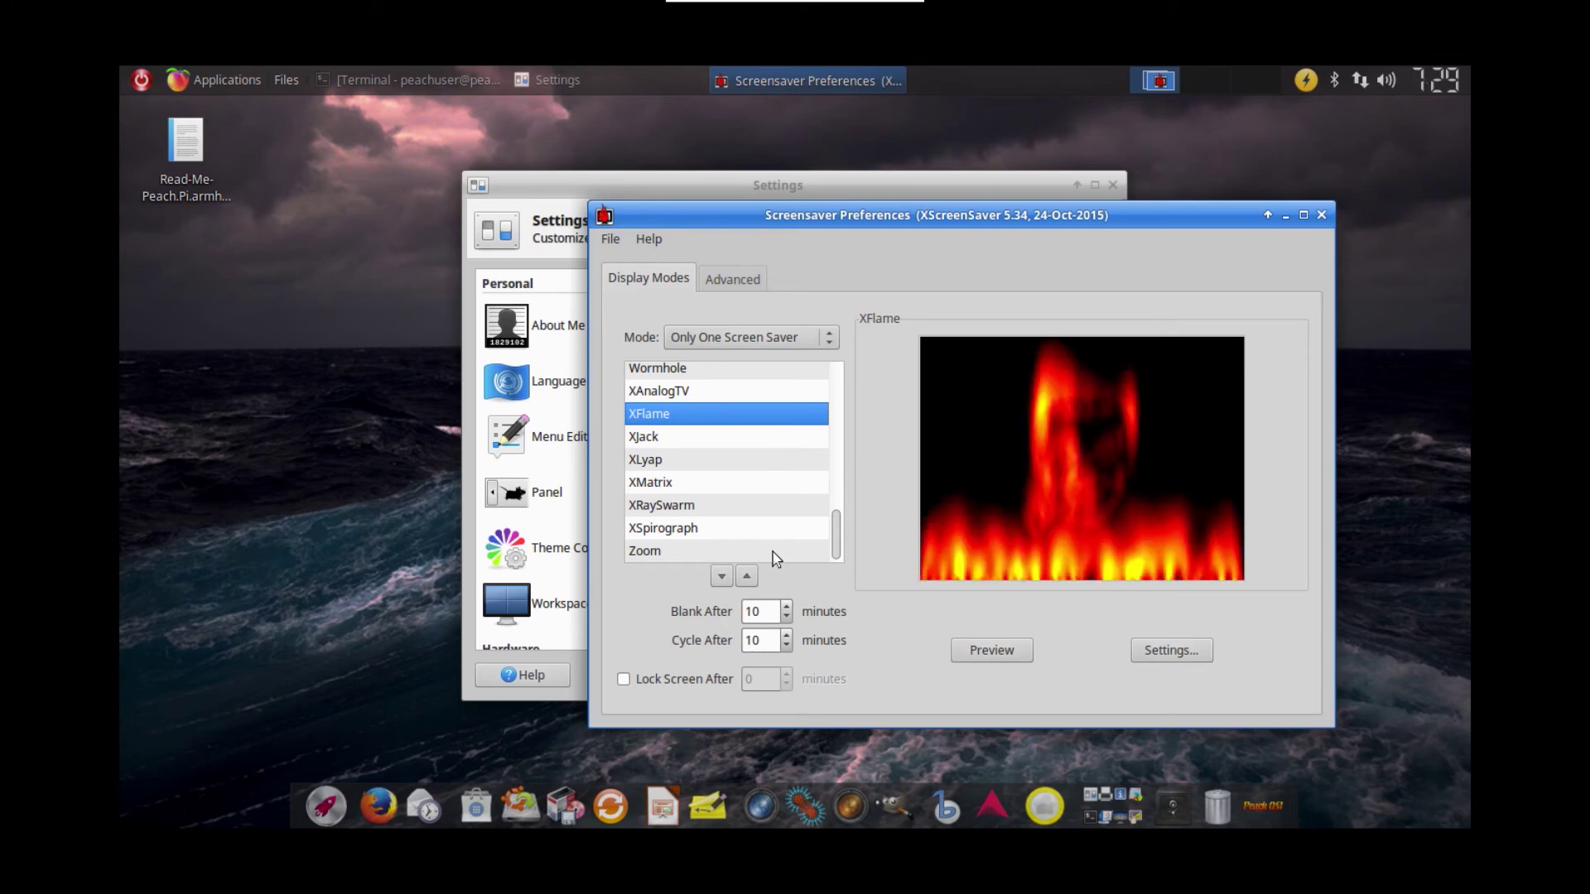
pyautogui.press('Up')
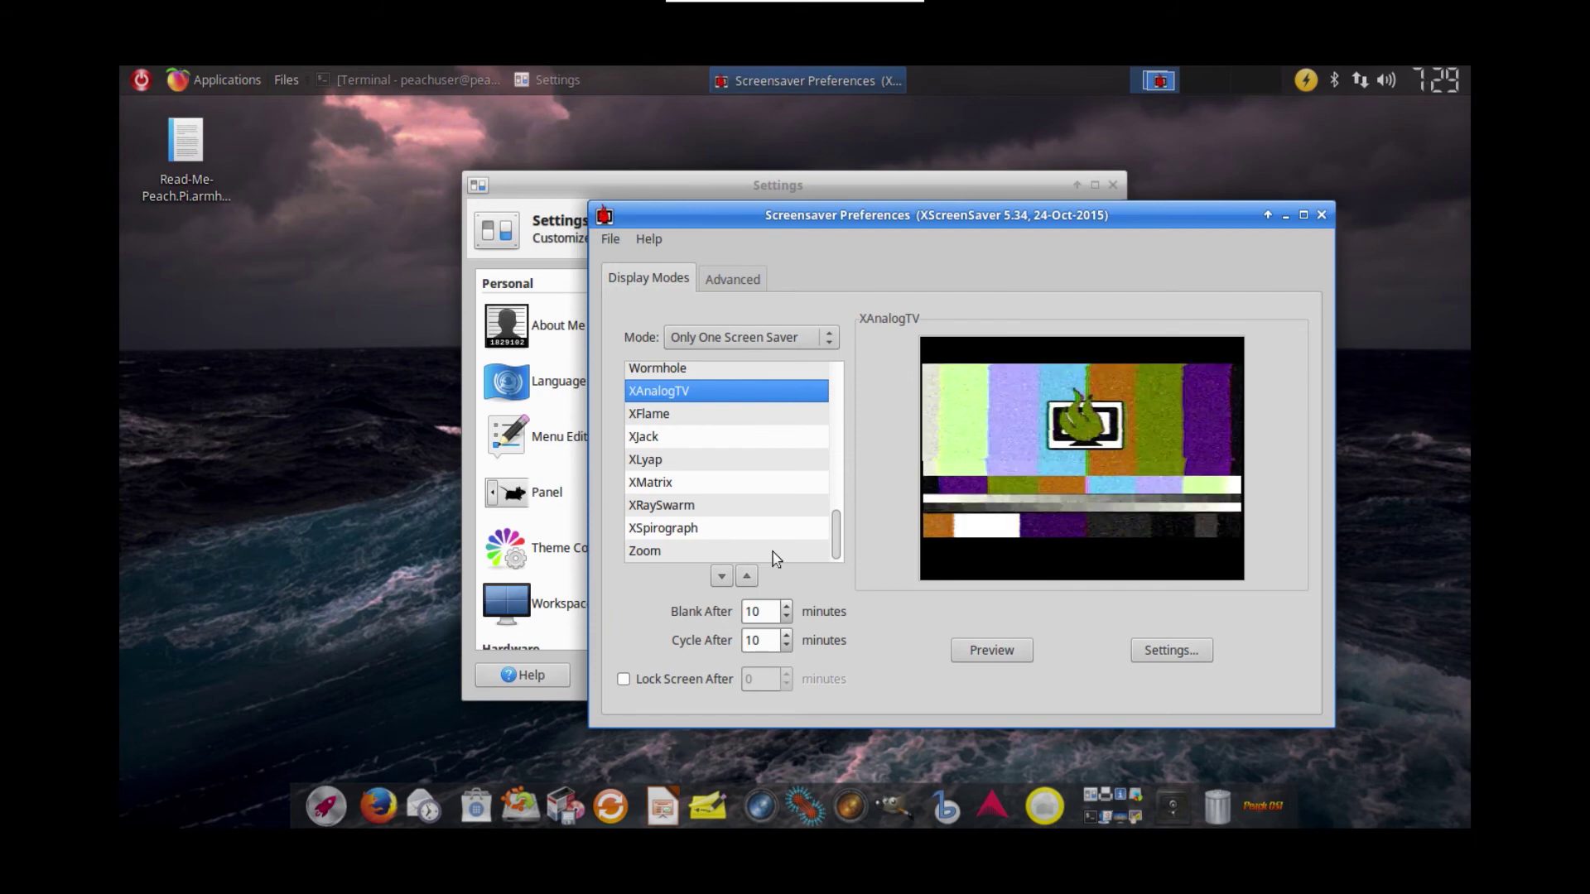
pyautogui.press('Up')
pyautogui.press('Up')
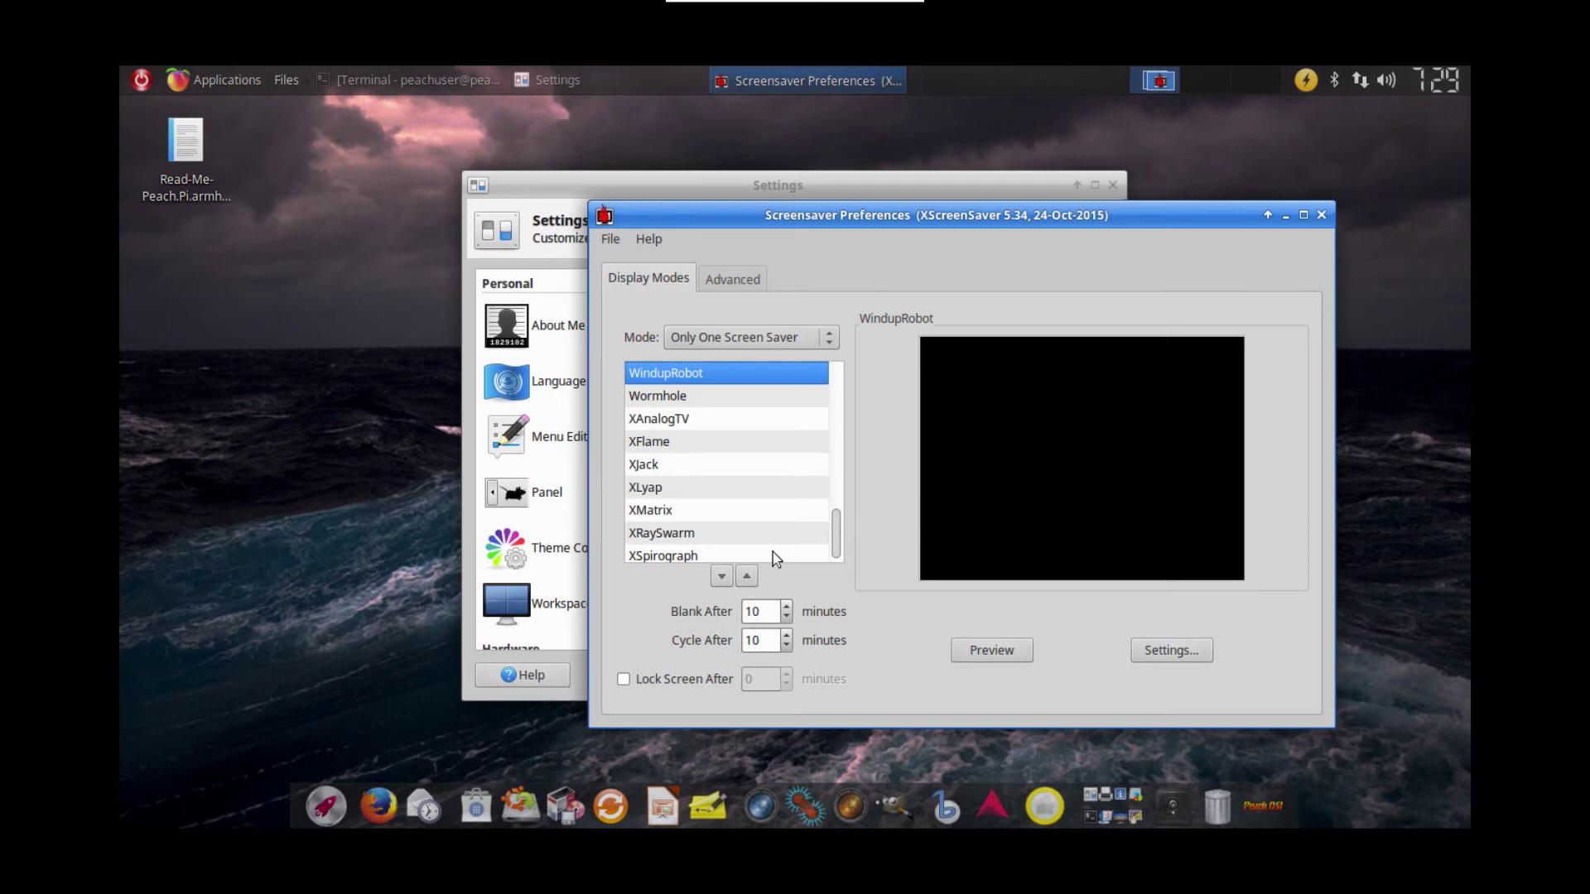
# Step: Select the XMatrix screensaver, preview it full screen, and close the Screensaver preferences
pyautogui.press('Down')
pyautogui.press('Down')
pyautogui.press('Down')
pyautogui.press('Down')
pyautogui.press('Down')
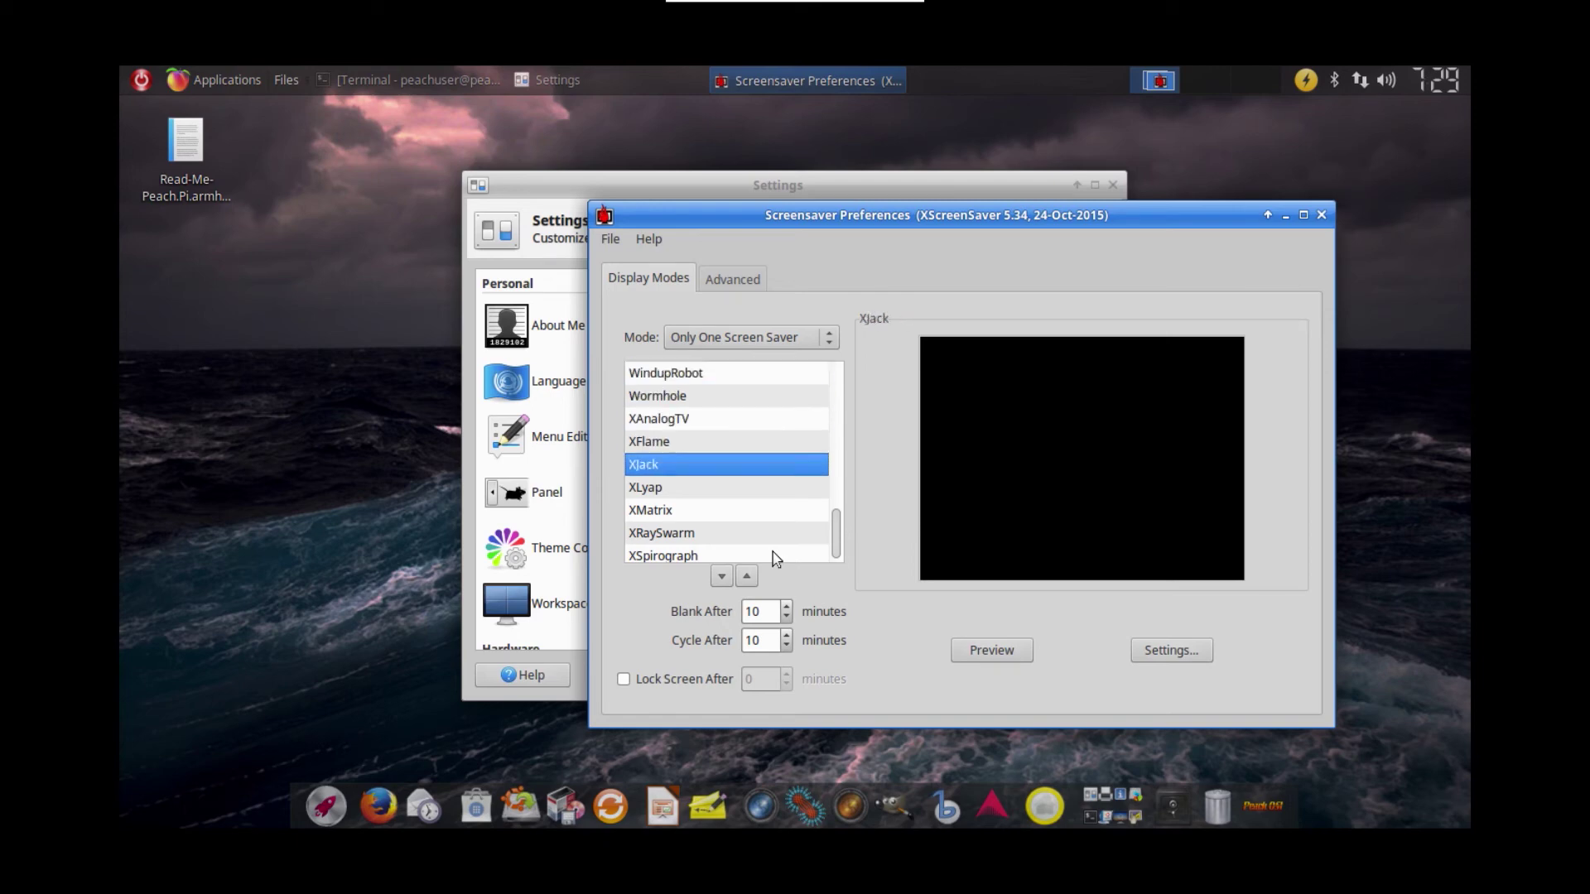
pyautogui.press('Down')
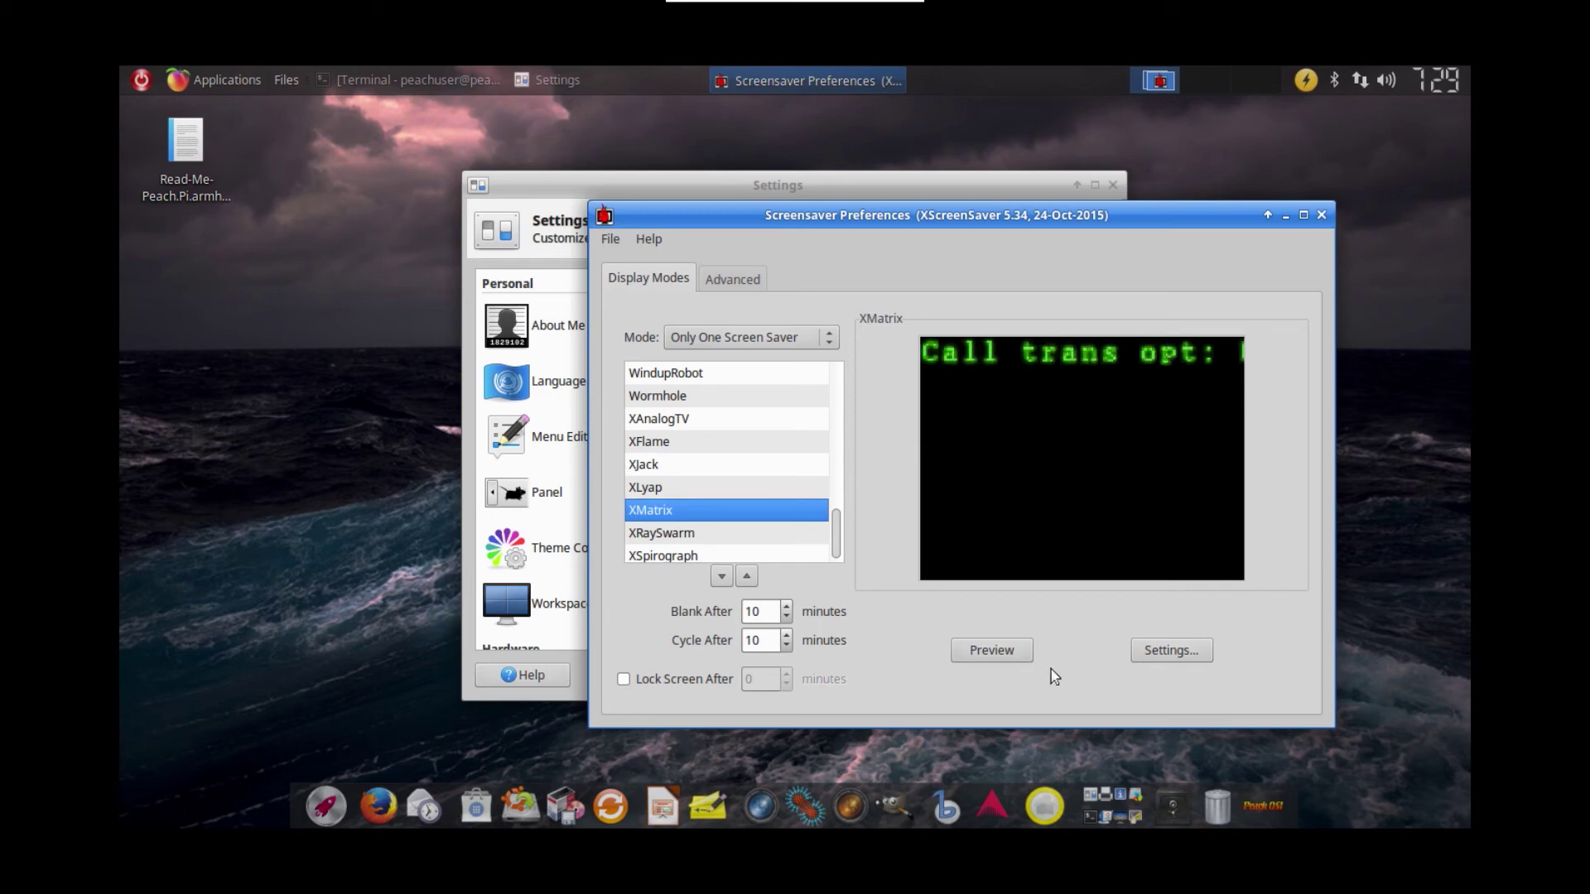
pyautogui.click(1014, 657)
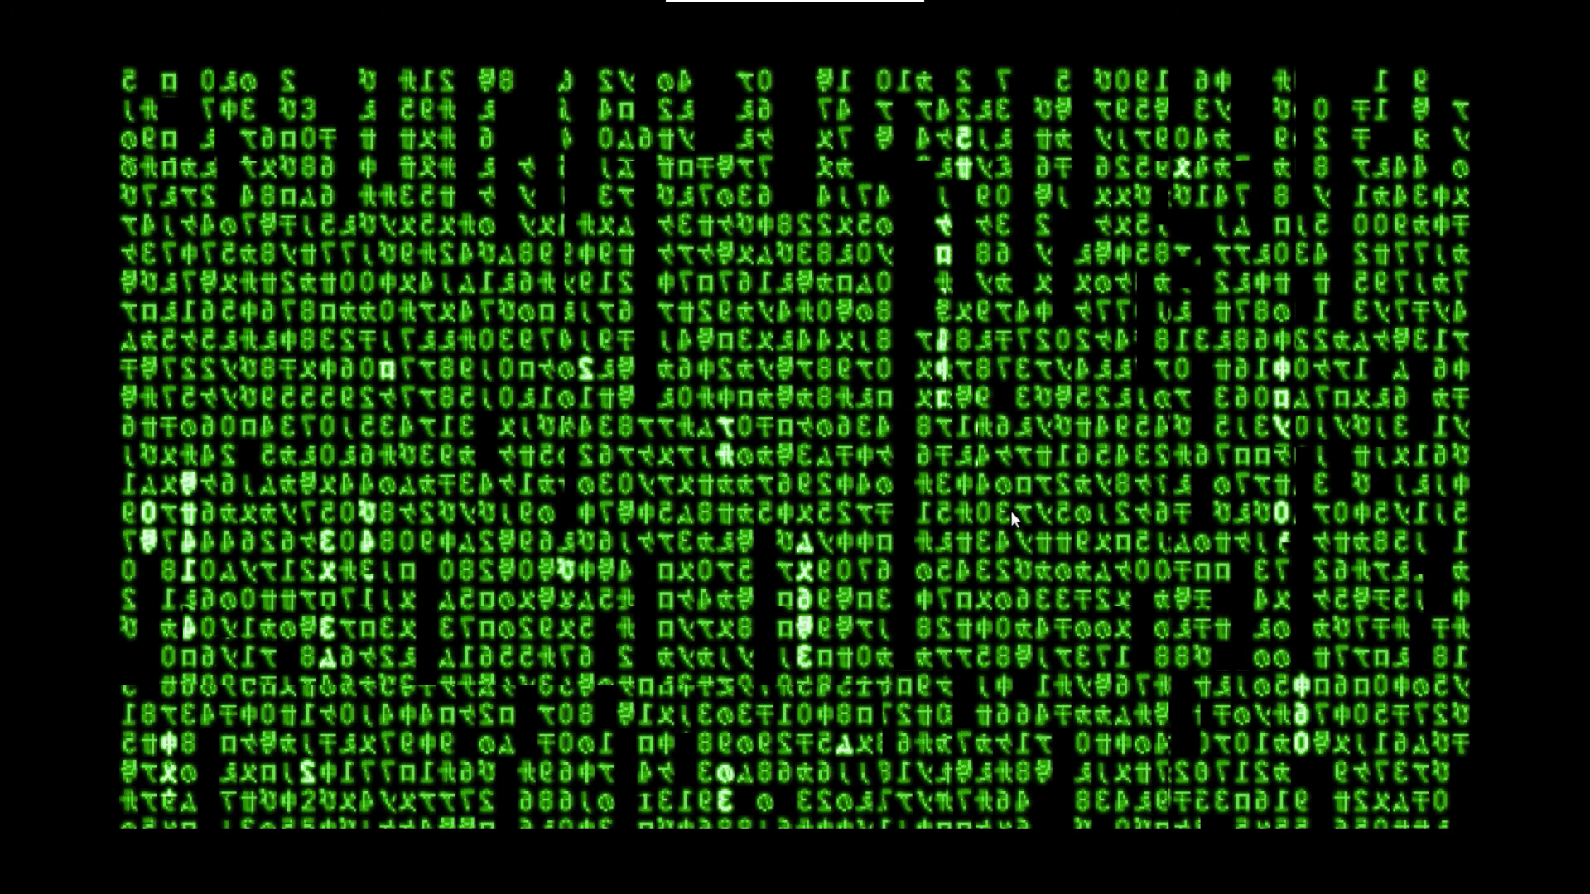
pyautogui.click(1025, 440)
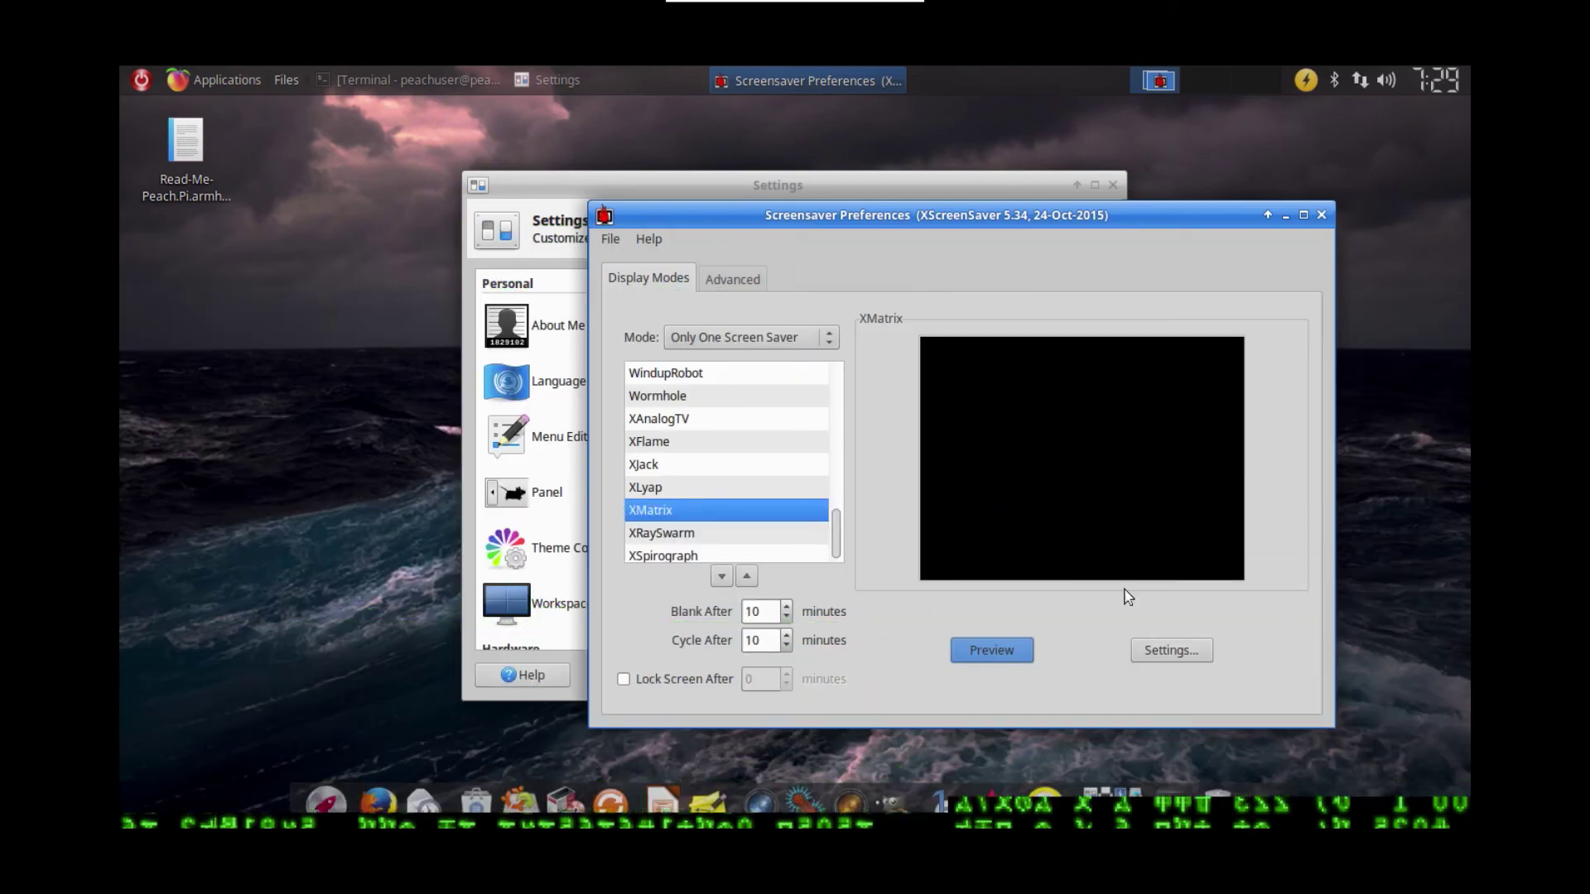
pyautogui.click(1322, 216)
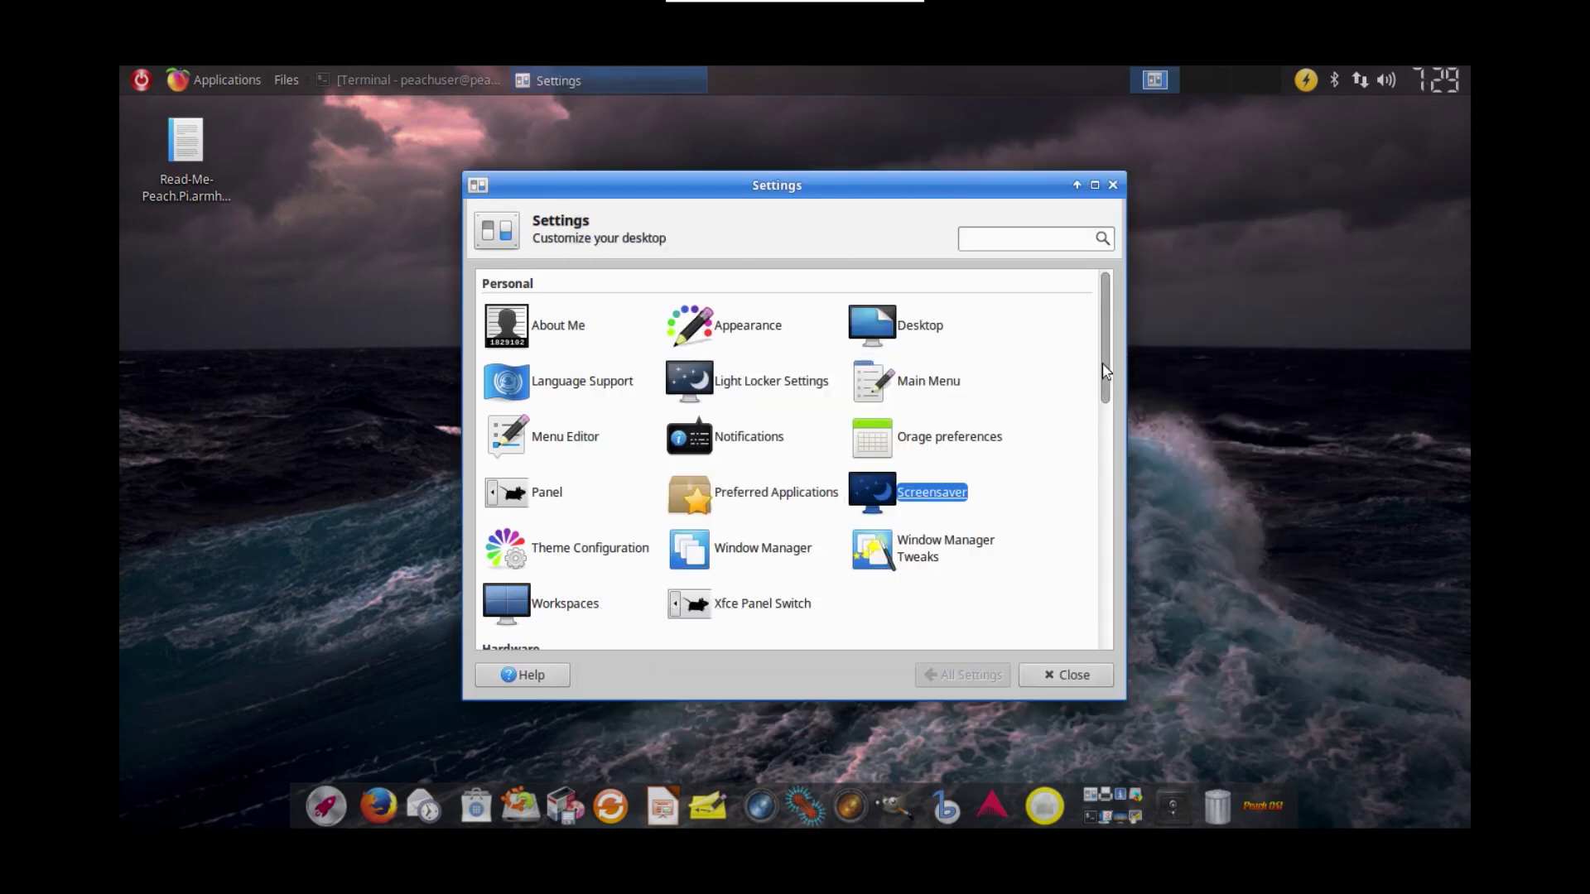
# Step: Look through the Hardware, System and Other settings, view the account details in Users and Groups, and close the user settings
pyautogui.scroll(-5, 1101, 410)
pyautogui.scroll(-2, 1102, 472)
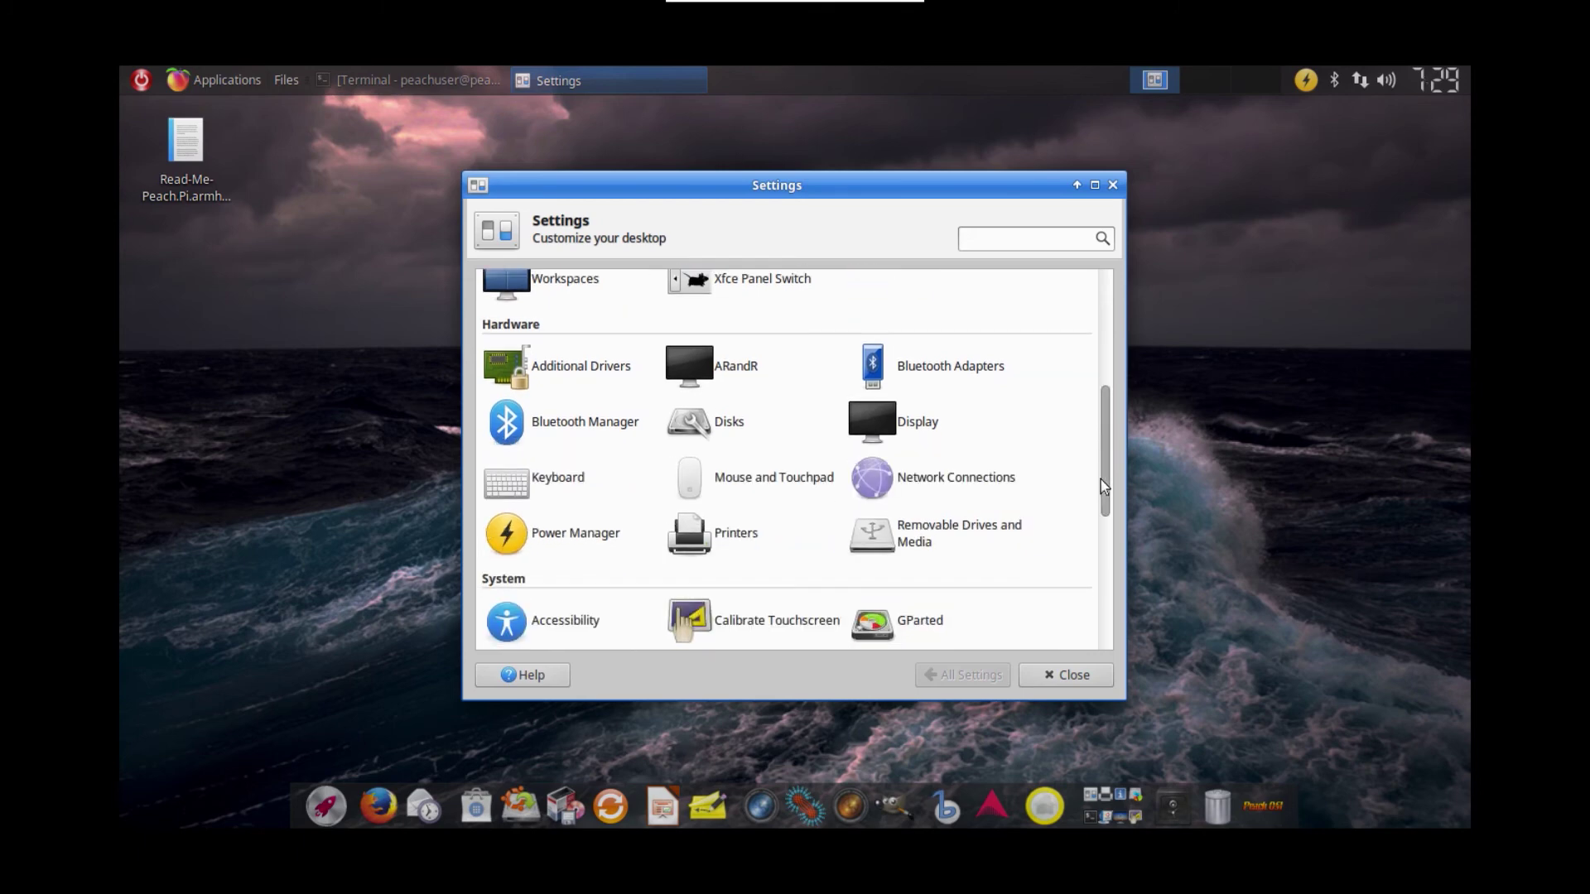
pyautogui.scroll(-1, 1101, 484)
pyautogui.moveTo(1105, 502); pyautogui.dragTo(1111, 605)
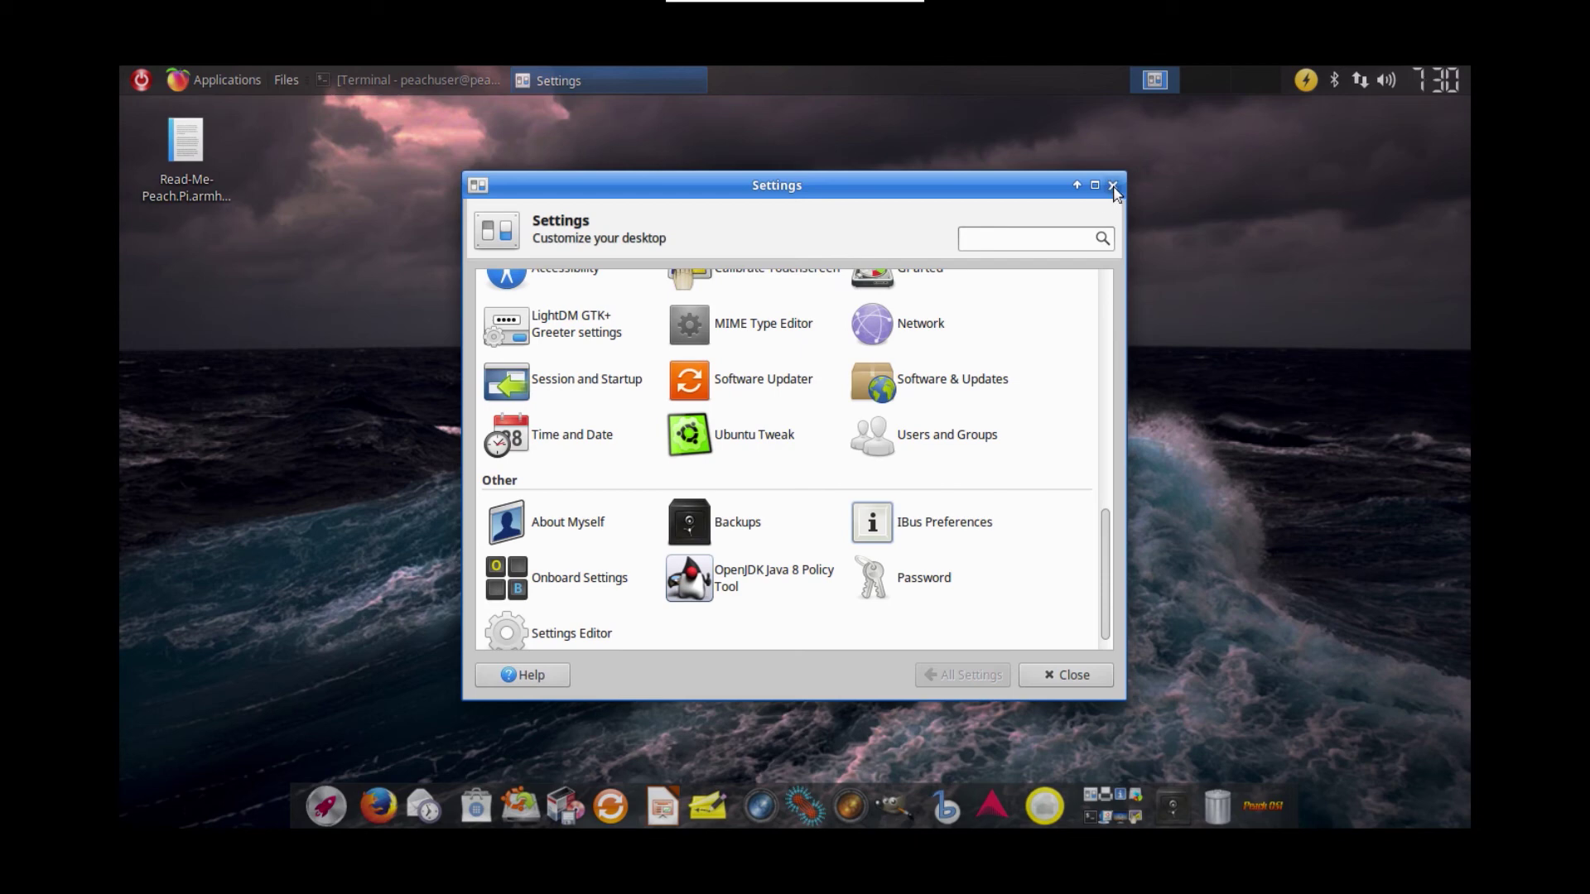
pyautogui.scroll(1, 983, 427)
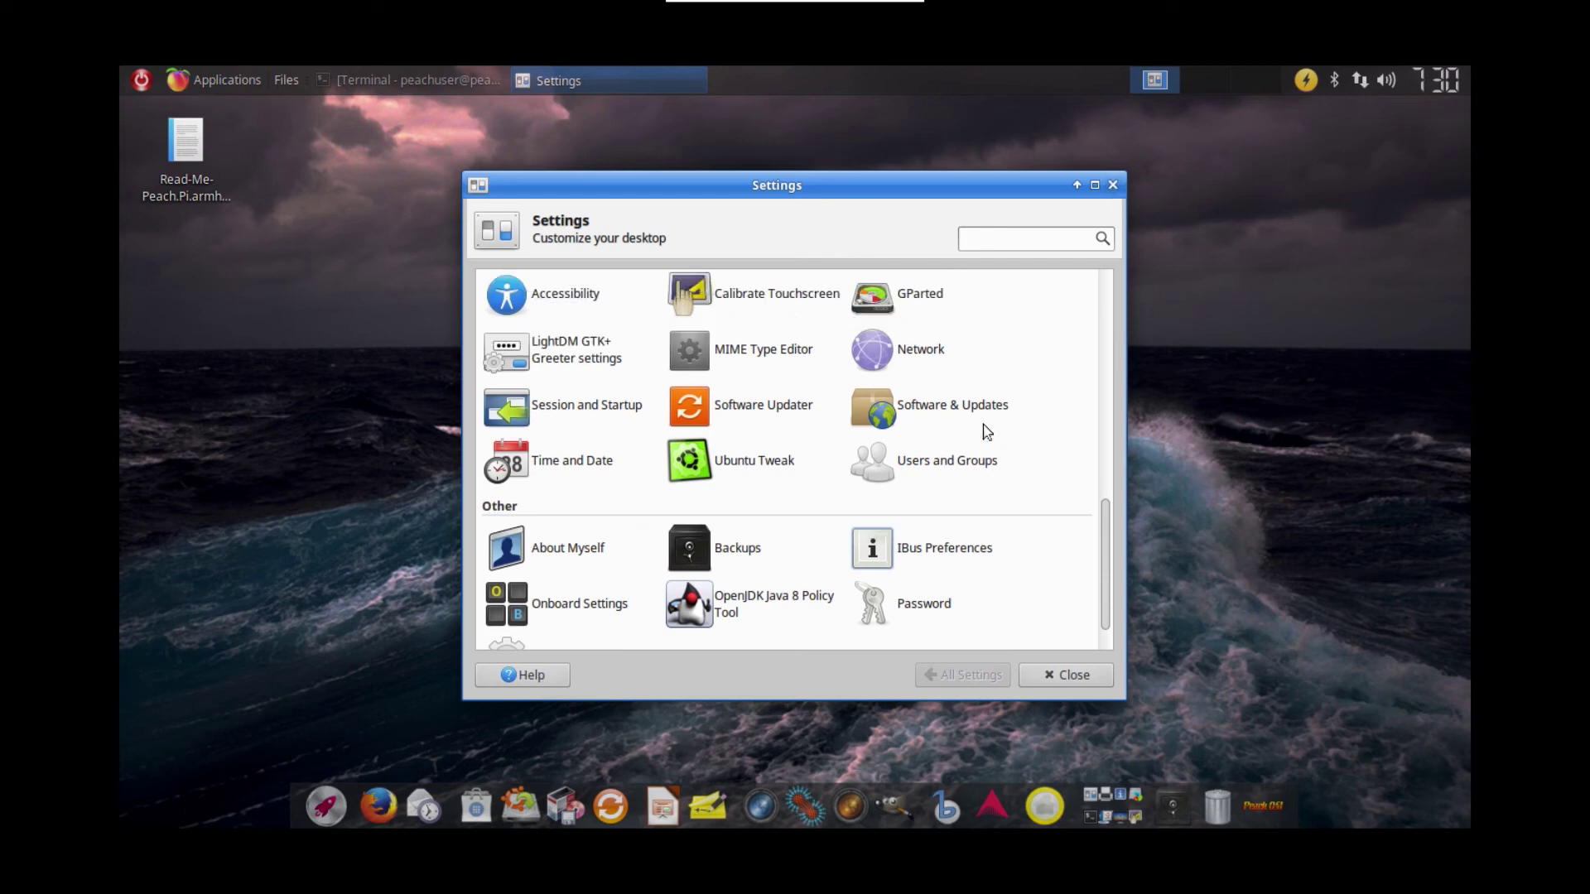
pyautogui.click(931, 471)
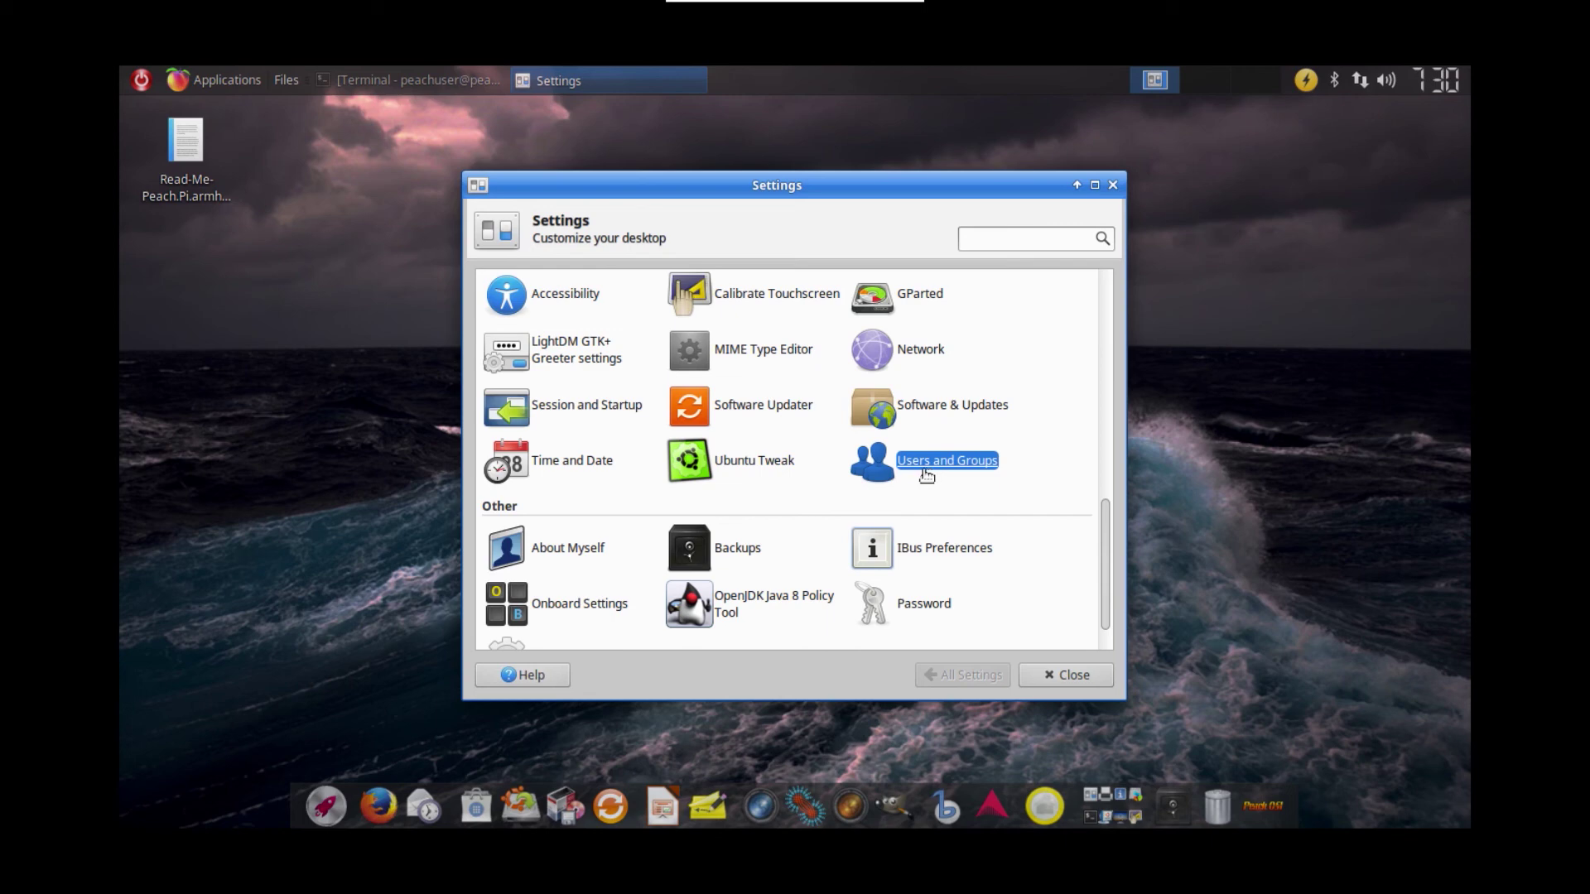
pyautogui.click(910, 468)
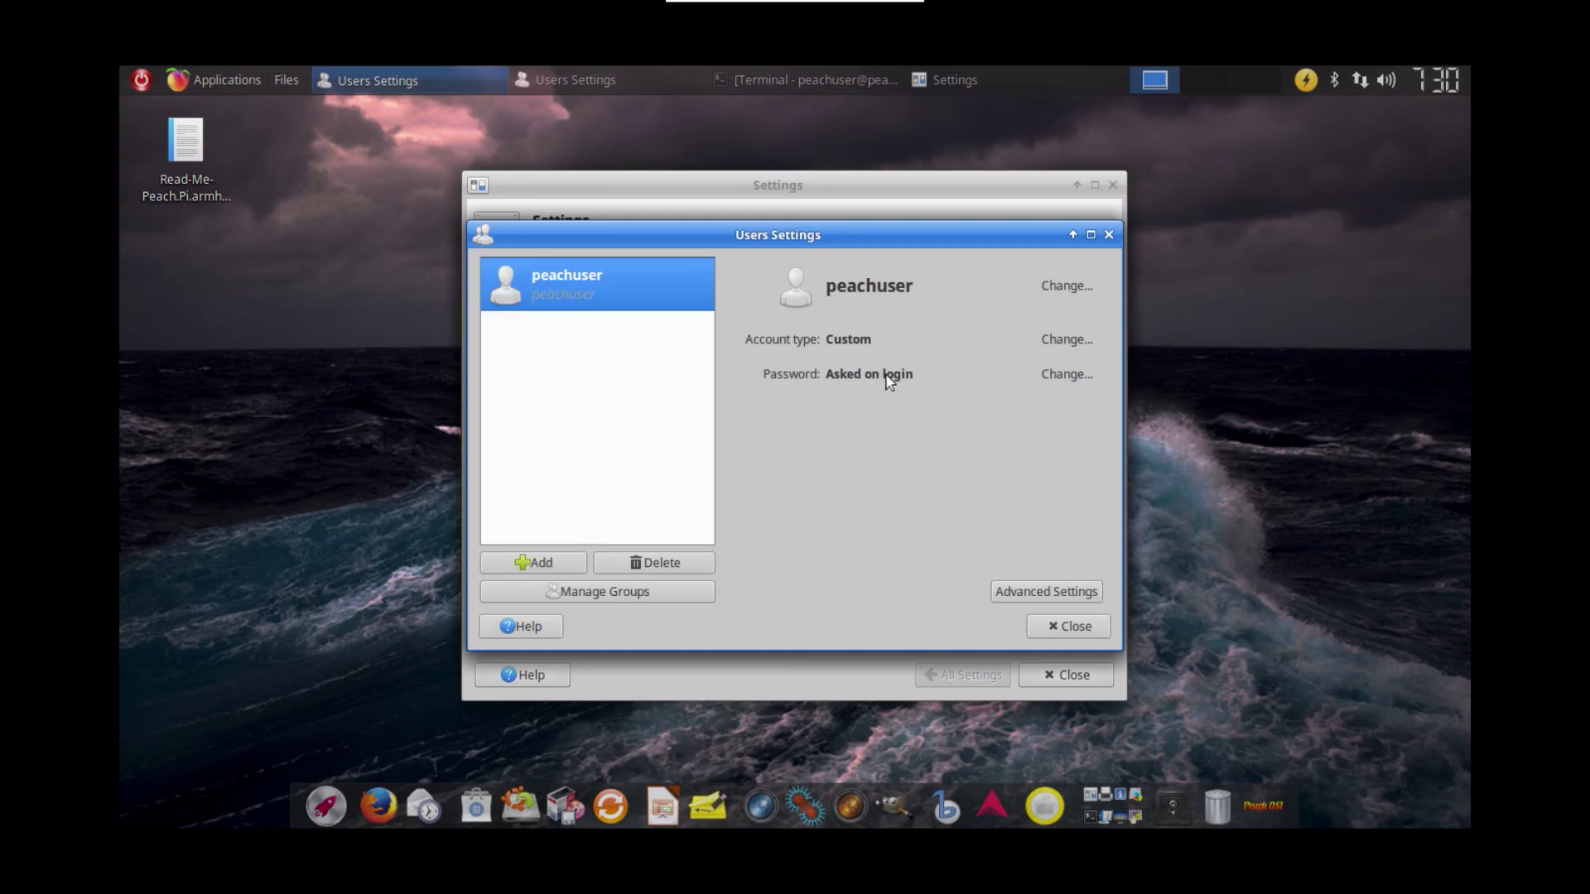
pyautogui.click(1067, 635)
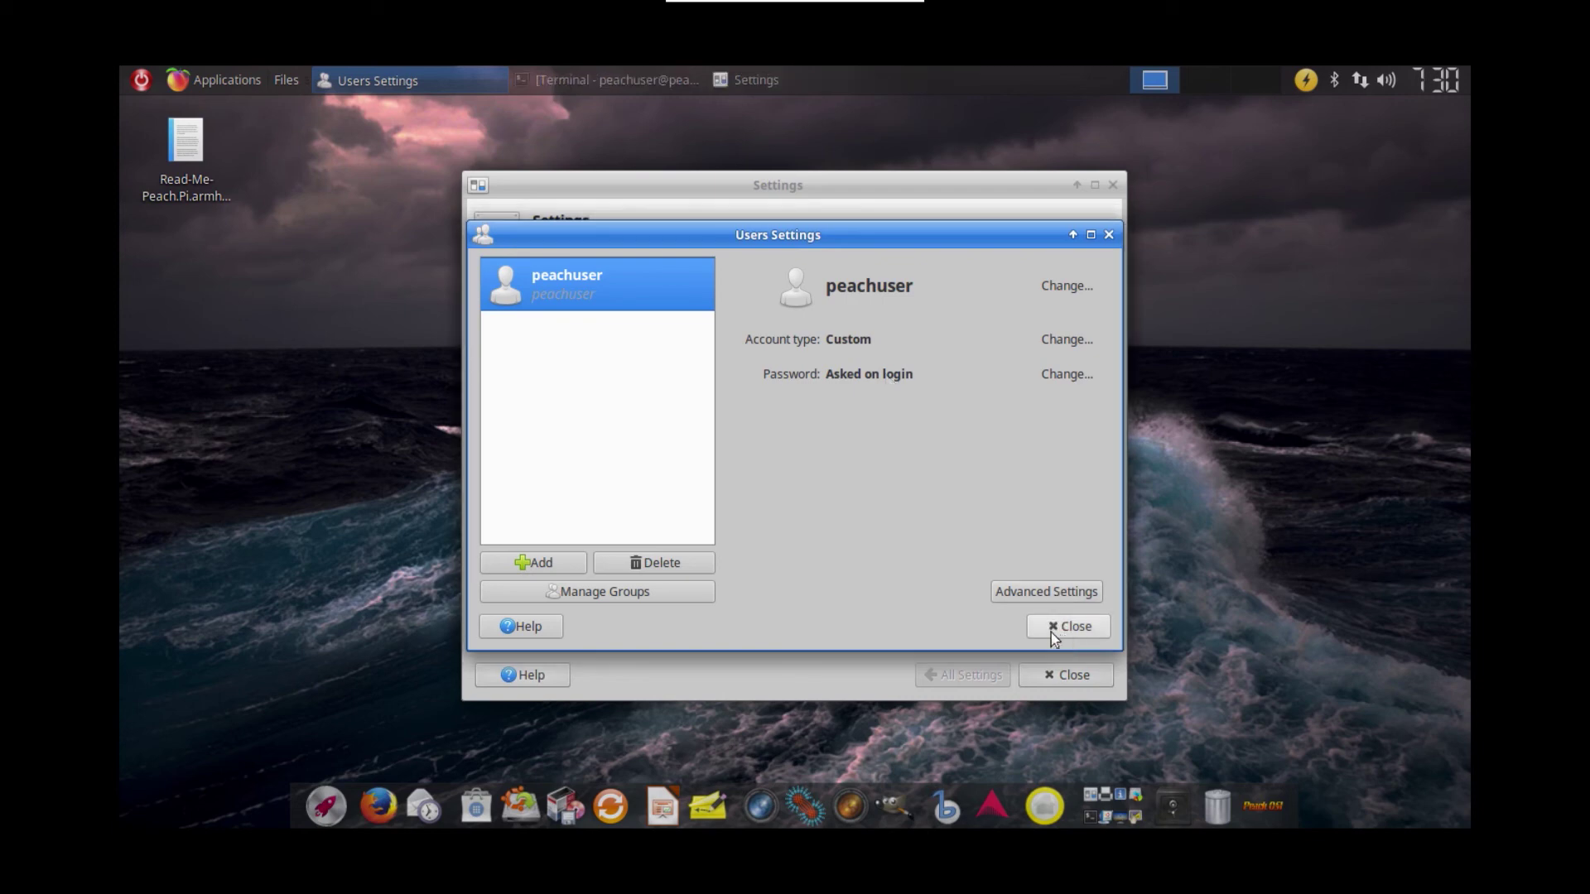
pyautogui.click(1051, 633)
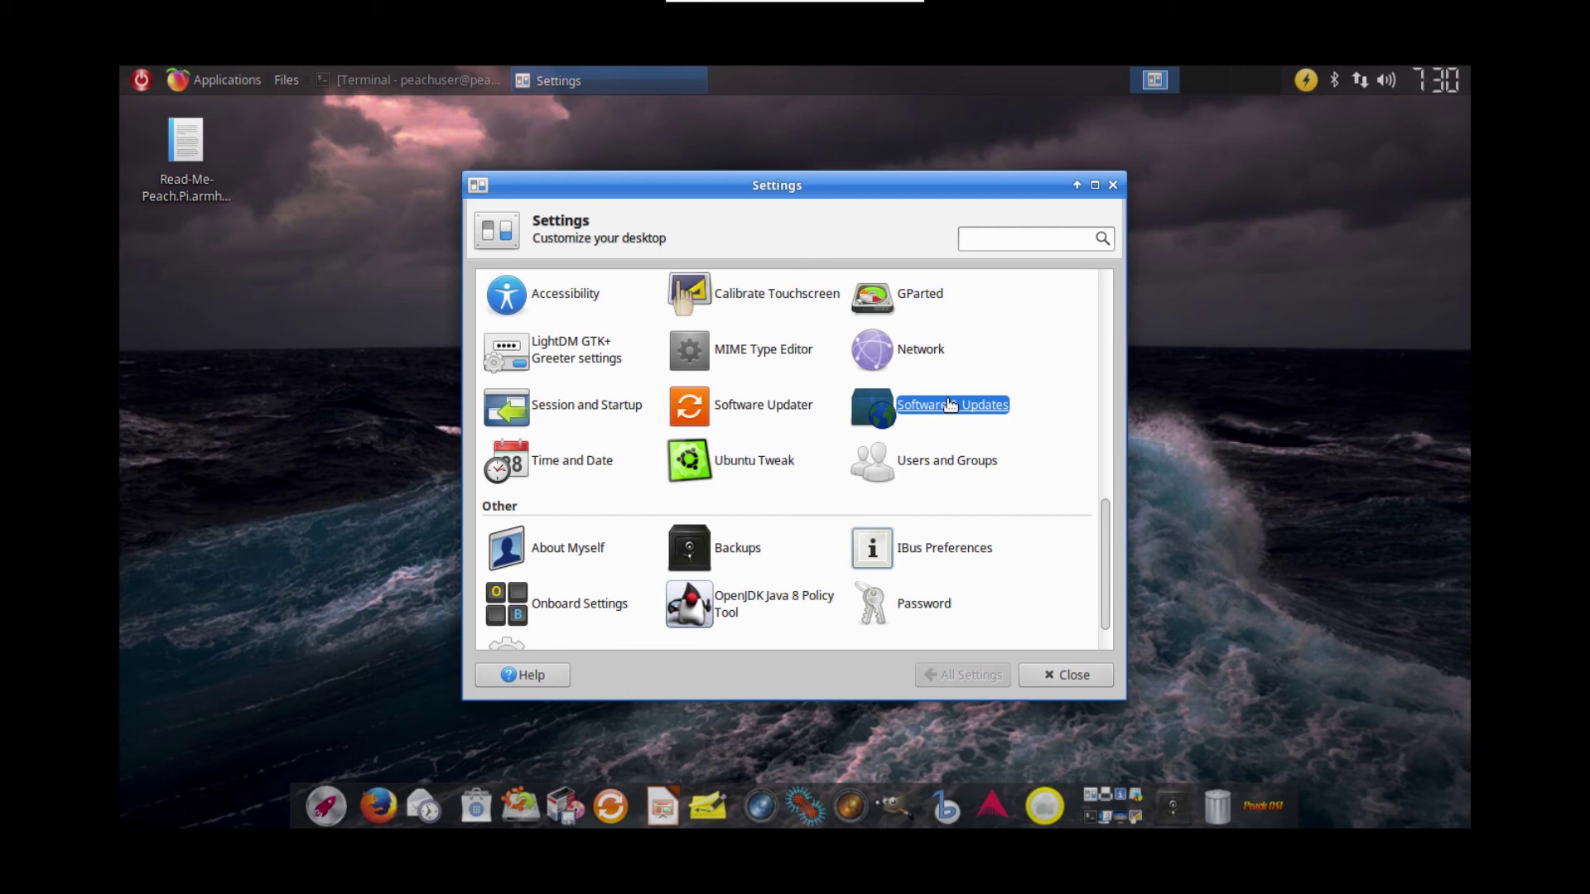
# Step: Open Software & Updates, review each section from Ubuntu Software to Developer Options, and close it by terminating the application
pyautogui.click(950, 404)
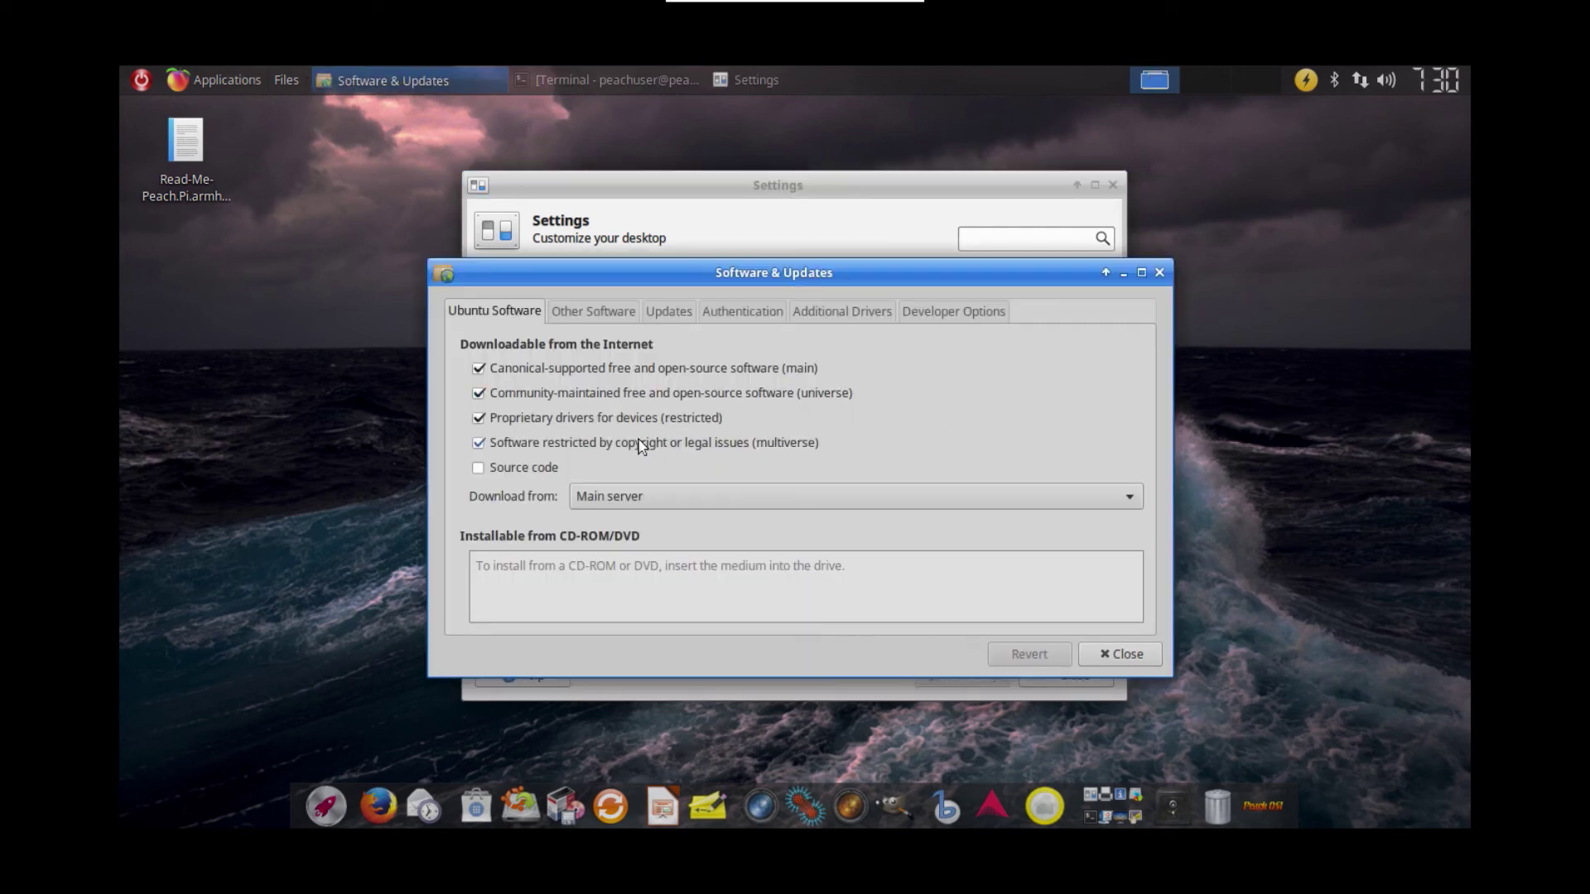
pyautogui.click(611, 314)
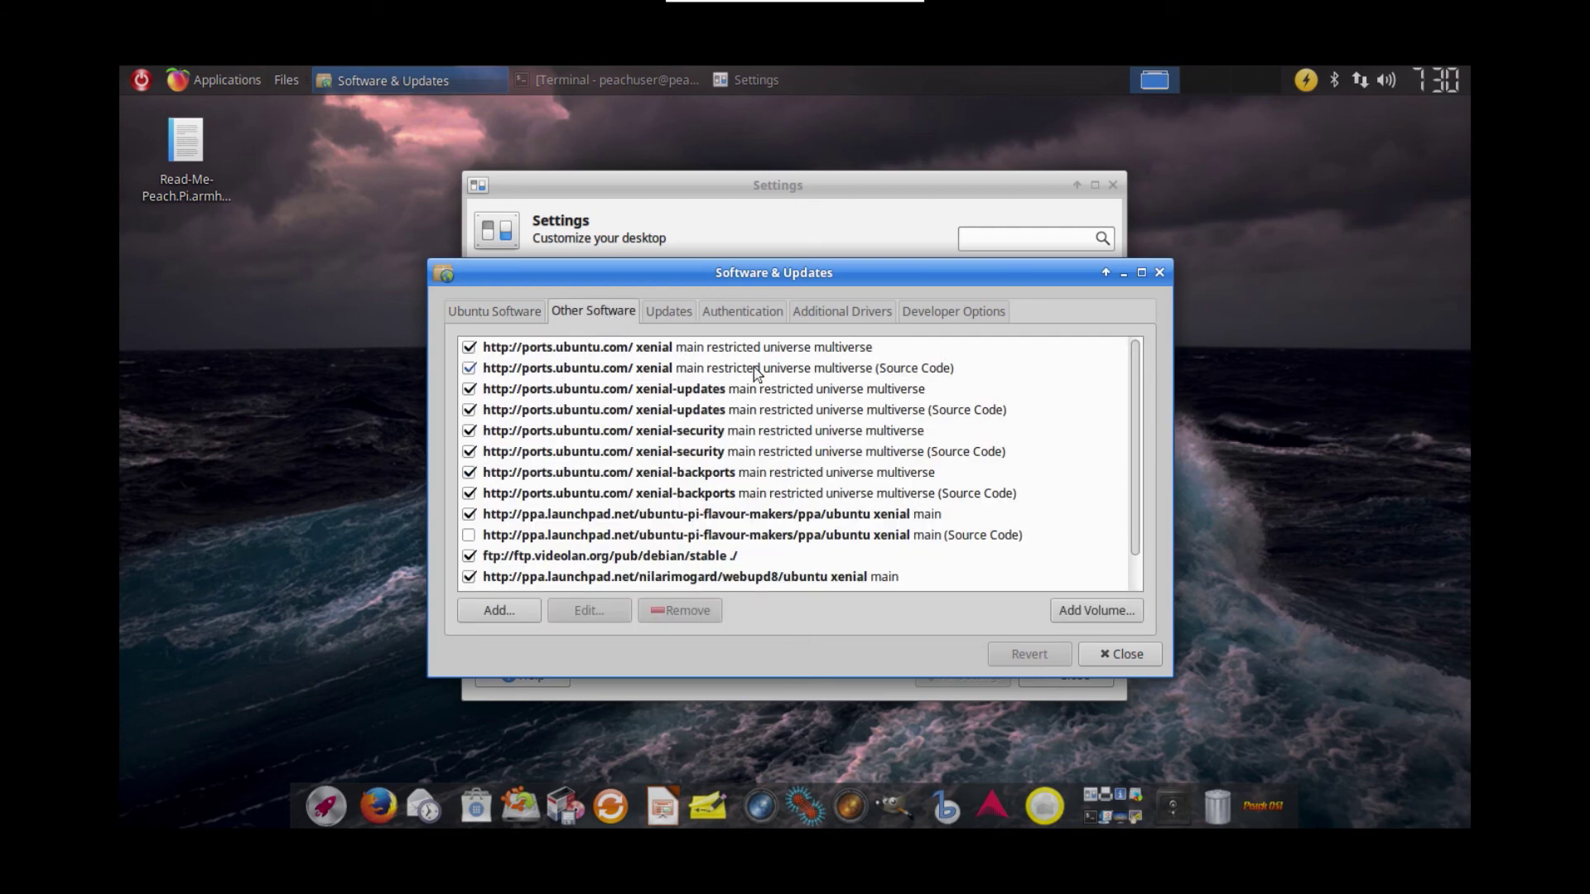
pyautogui.scroll(-2, 757, 374)
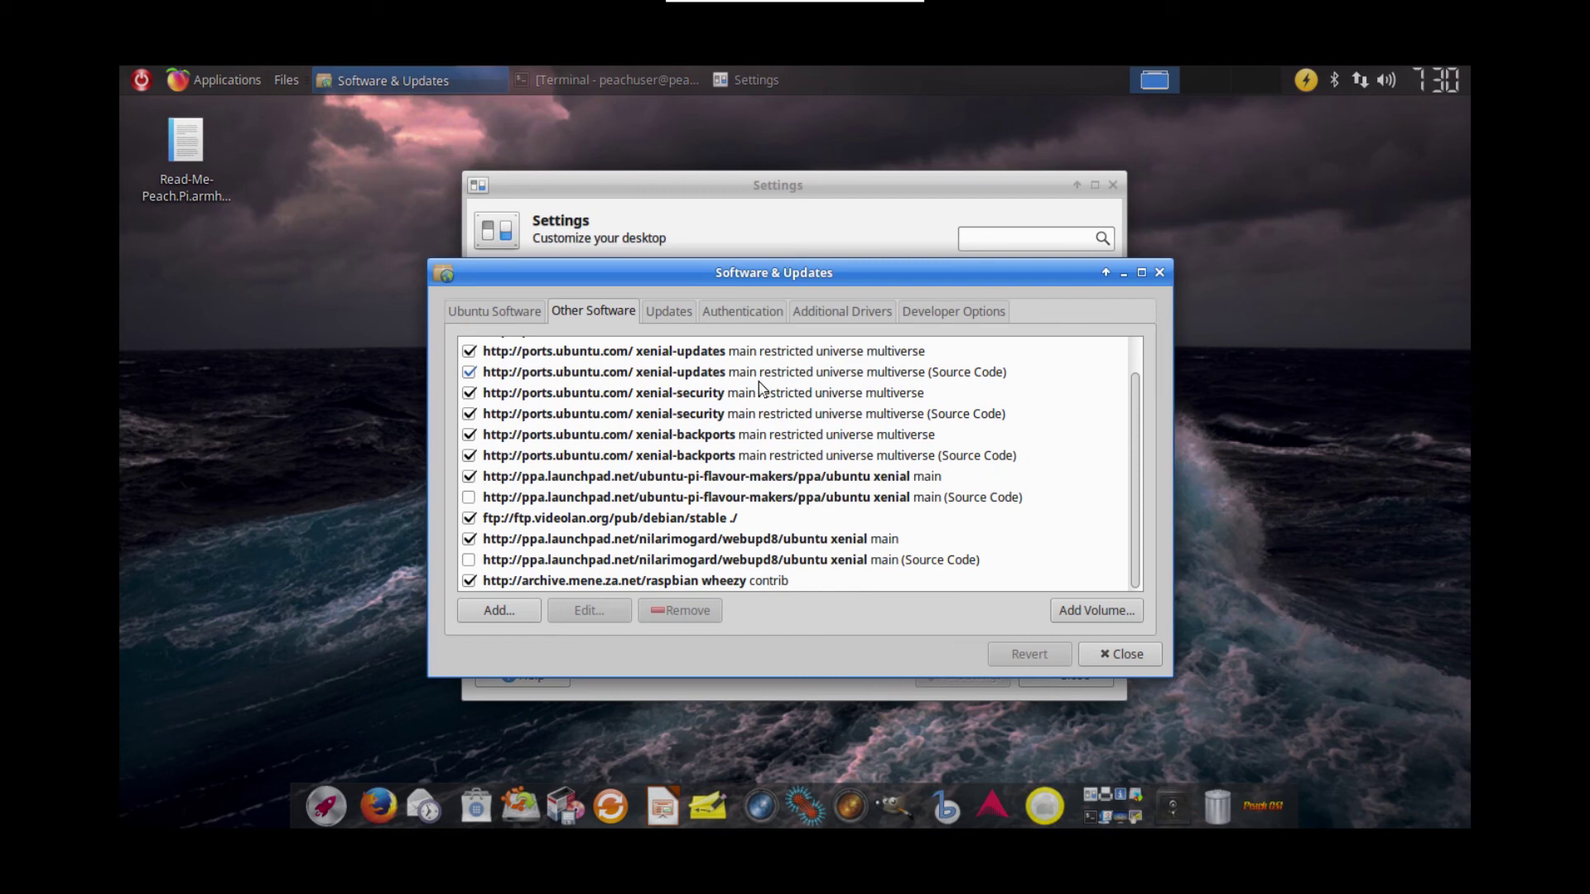
pyautogui.click(688, 310)
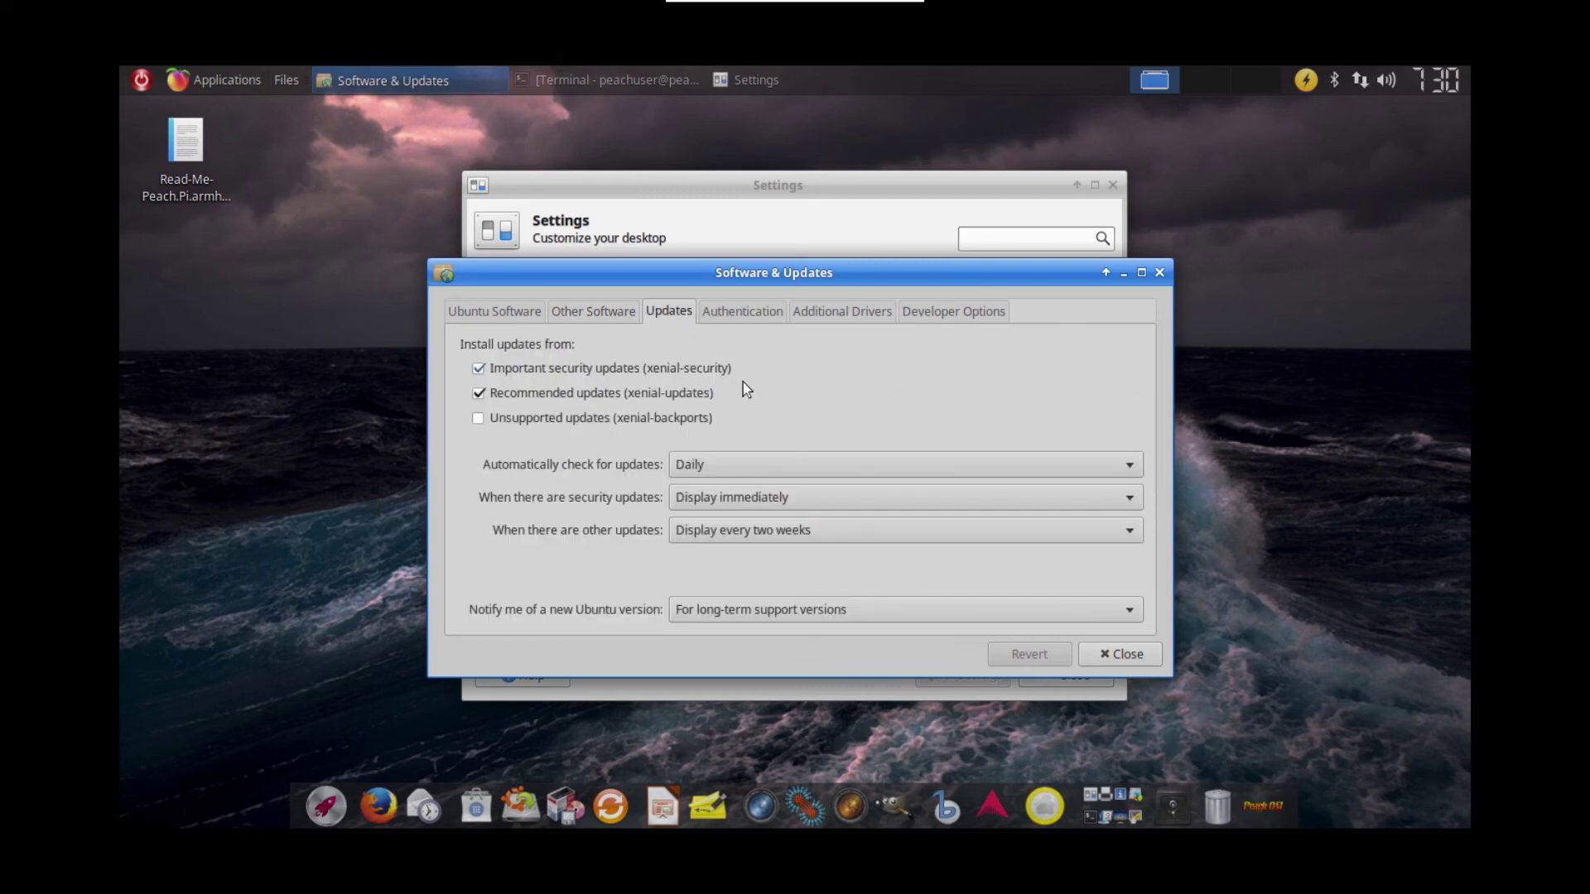
pyautogui.click(768, 313)
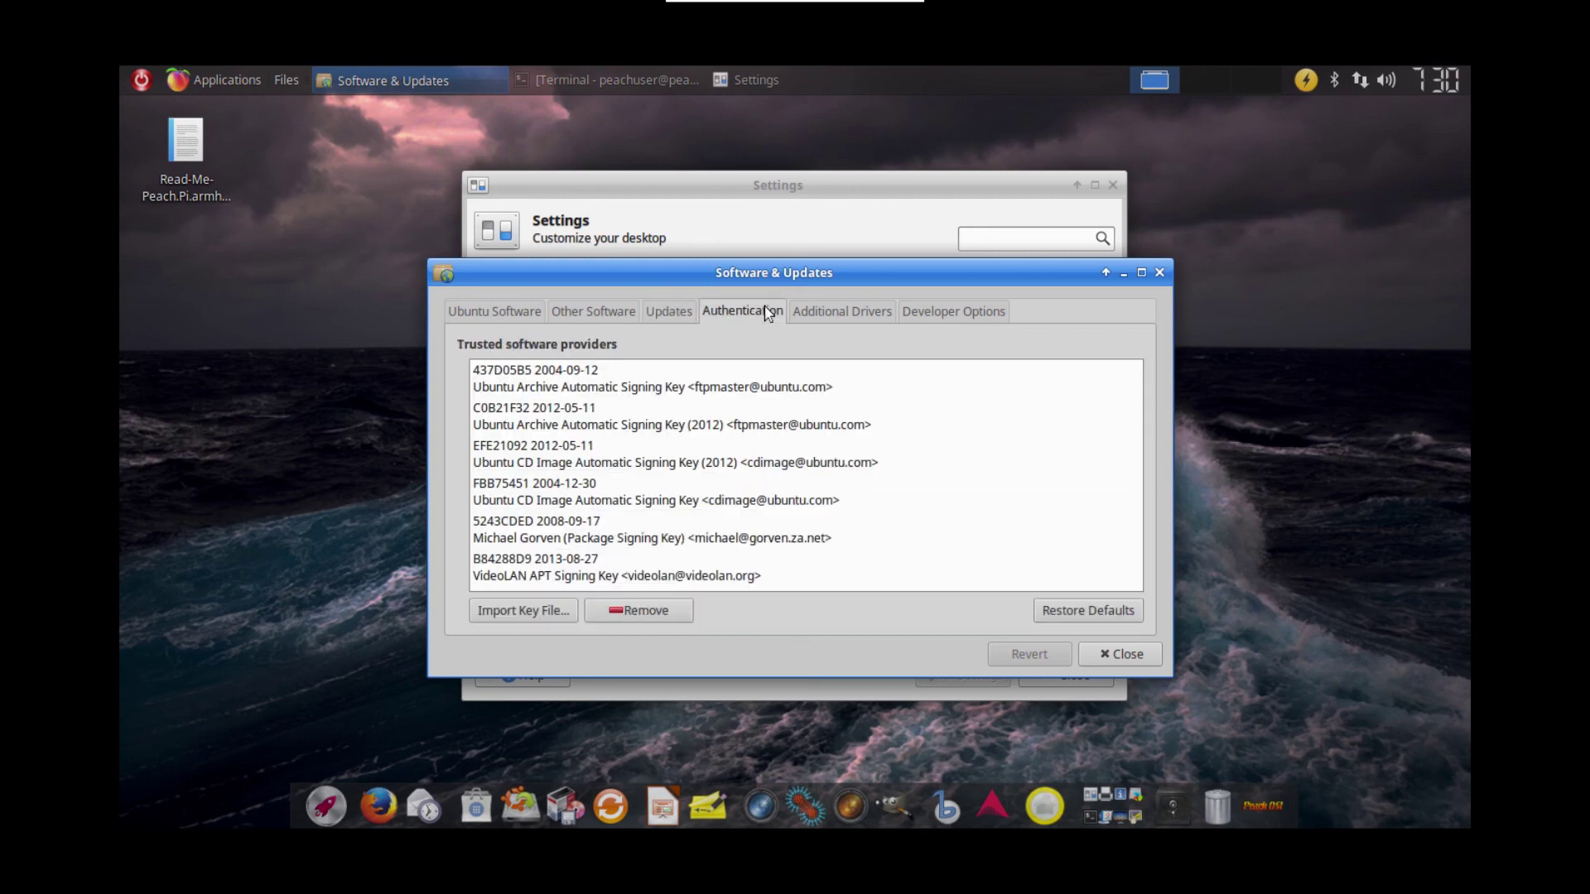
pyautogui.click(840, 311)
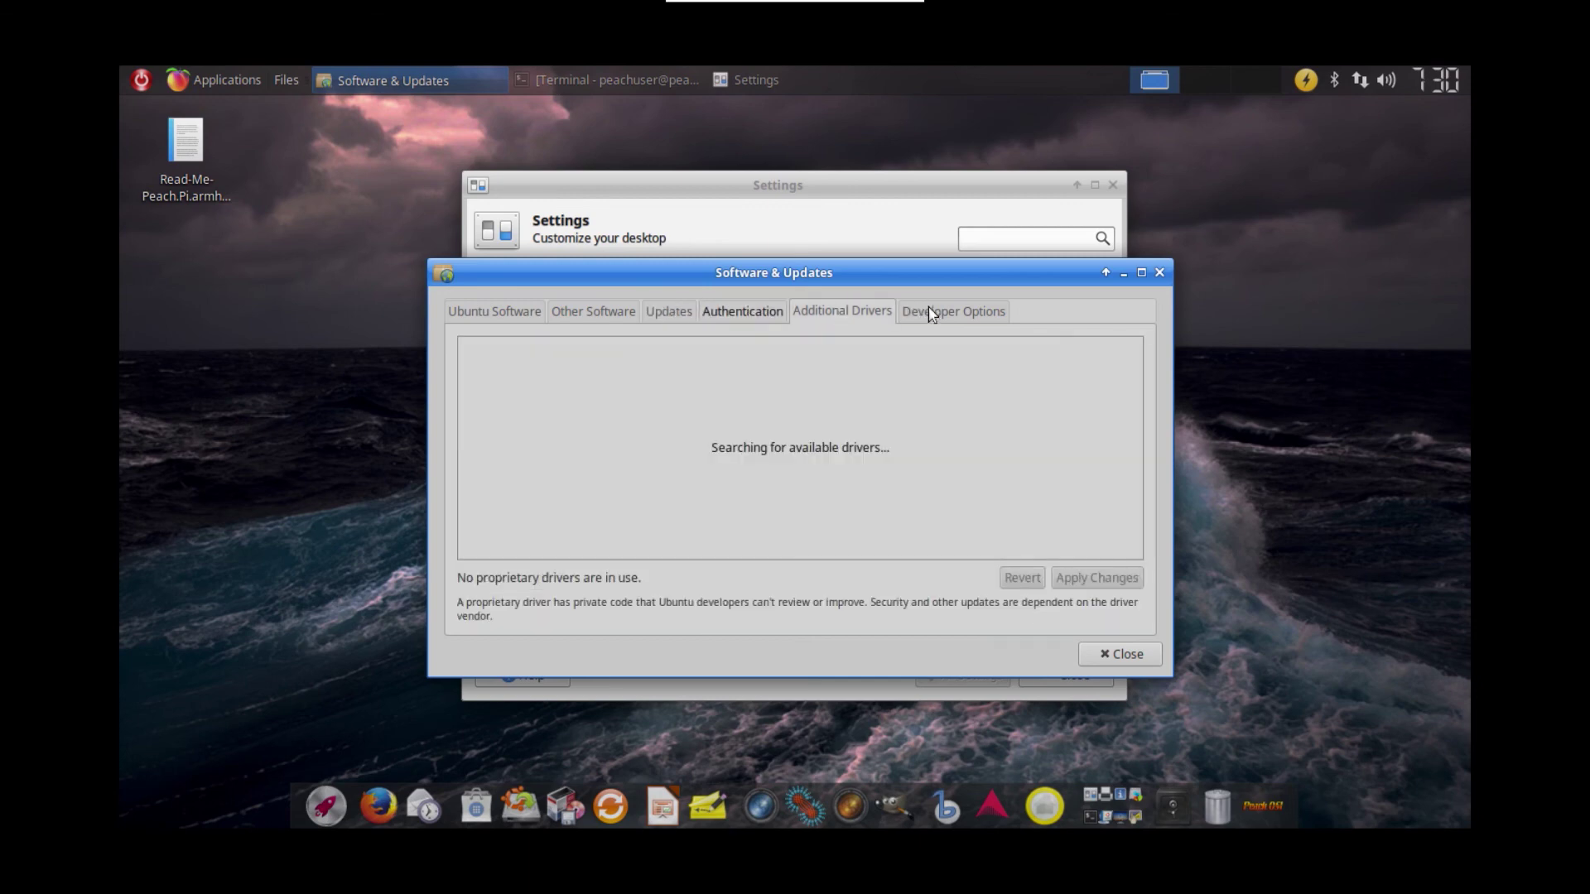
pyautogui.click(986, 319)
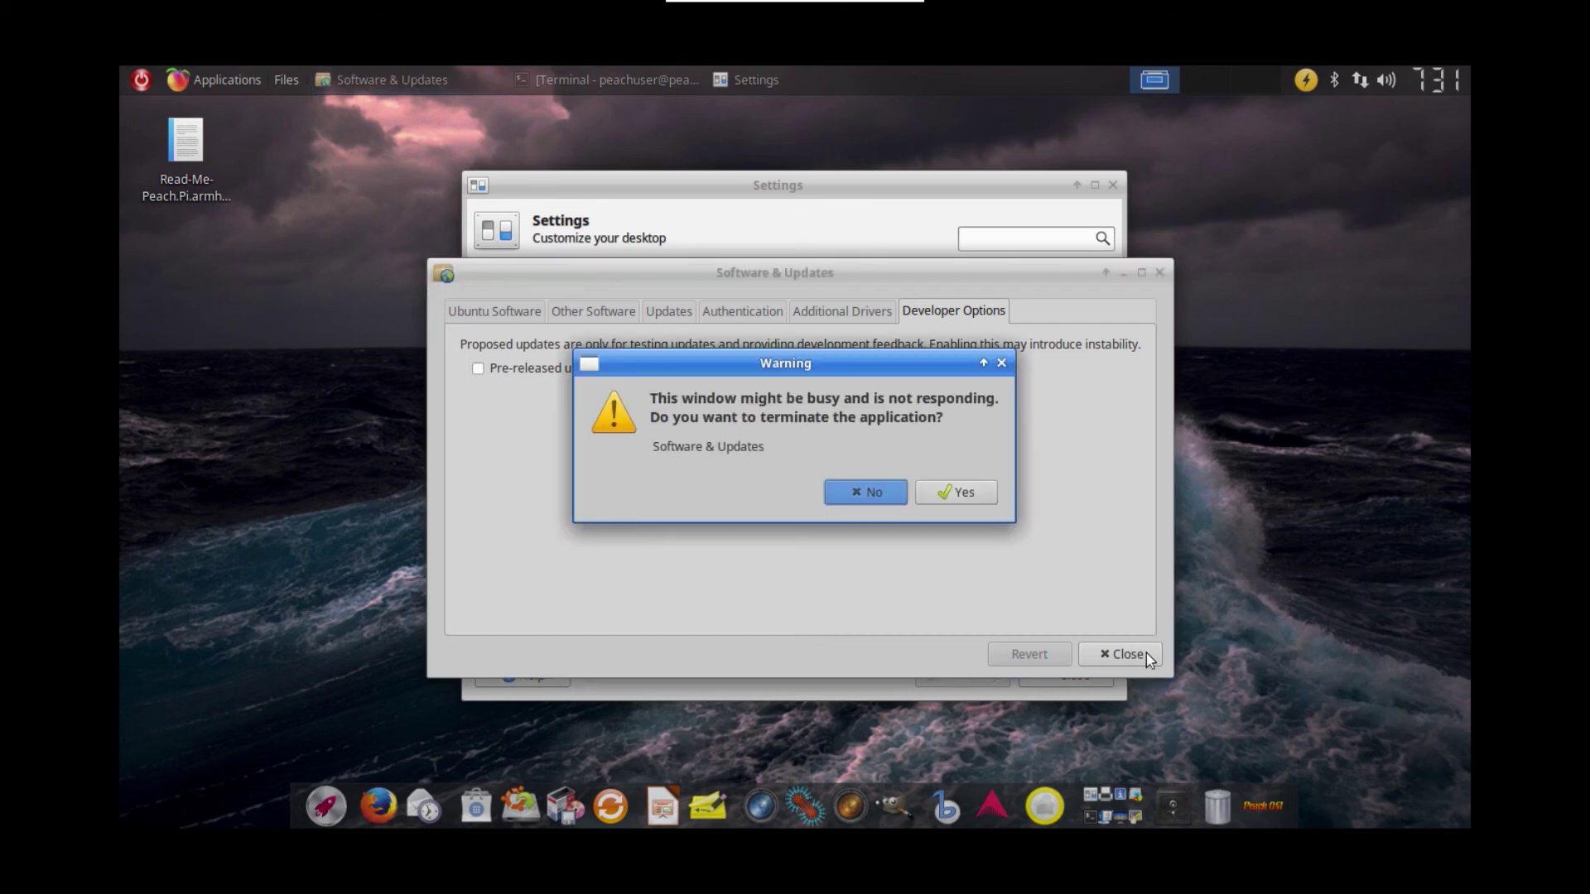
pyautogui.click(961, 495)
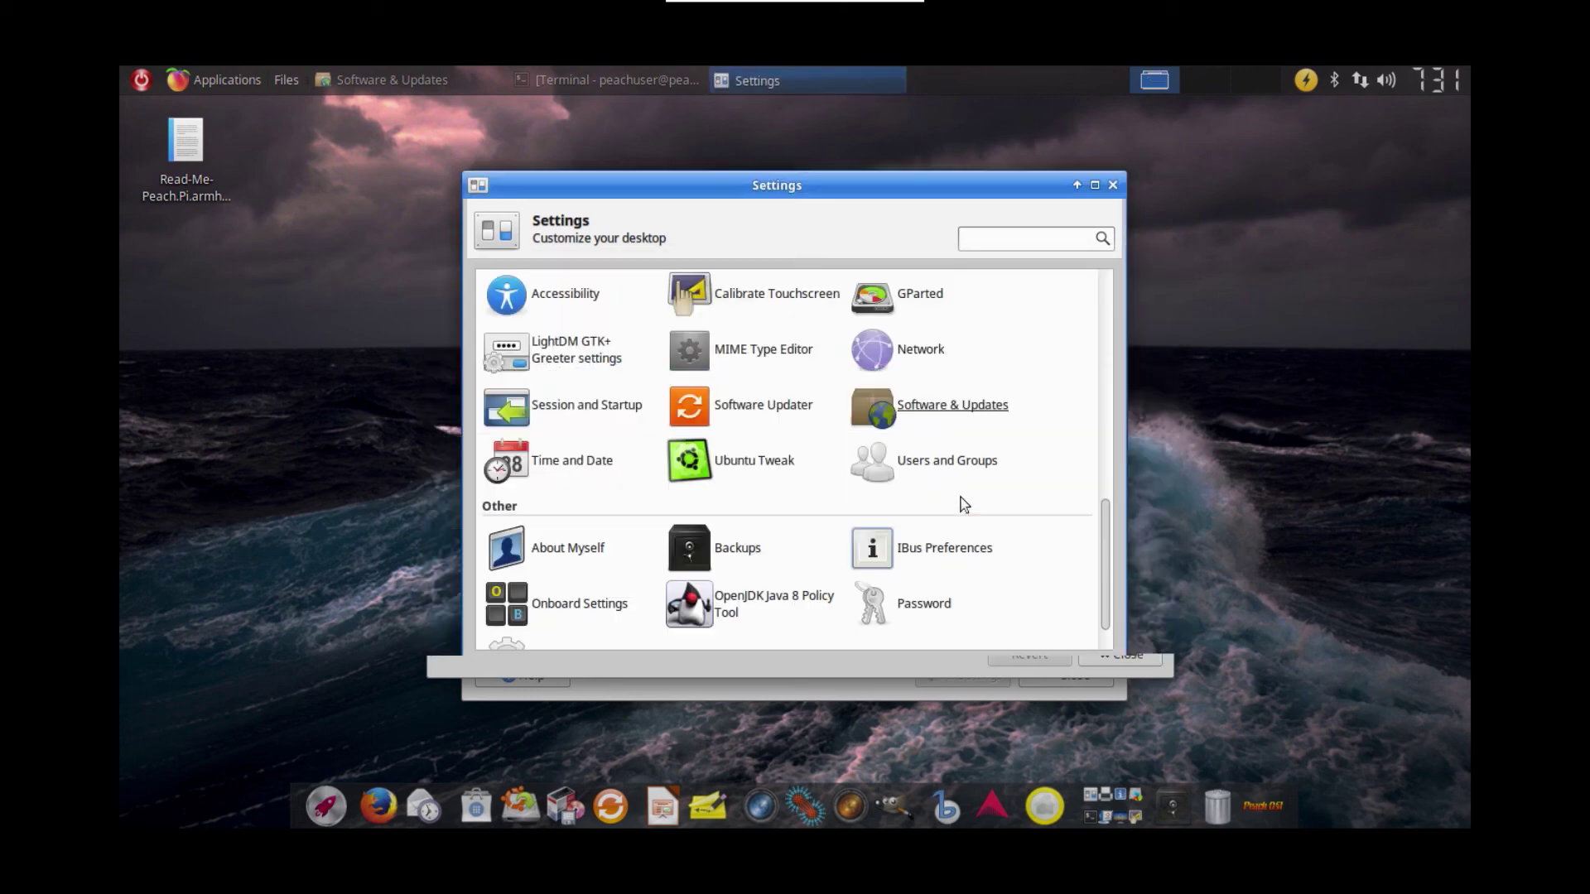
# Step: Open Ubuntu Tweak, move its window fully into view, and review the Overview, Apps, Tweaks, Admins and Janitor sections
pyautogui.click(778, 464)
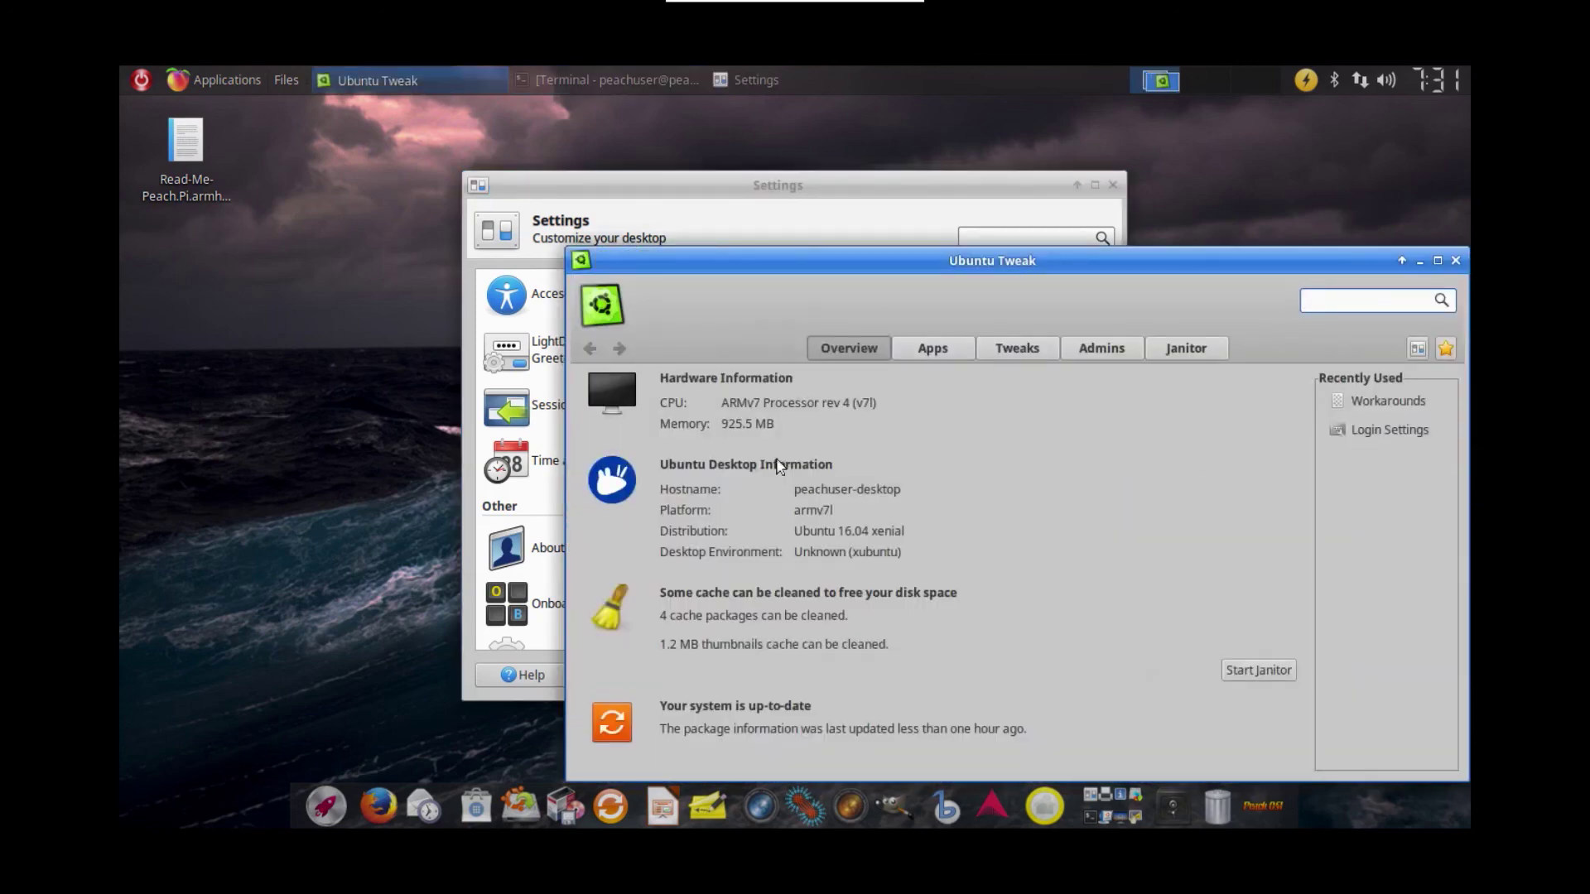
pyautogui.moveTo(901, 251); pyautogui.dragTo(662, 142)
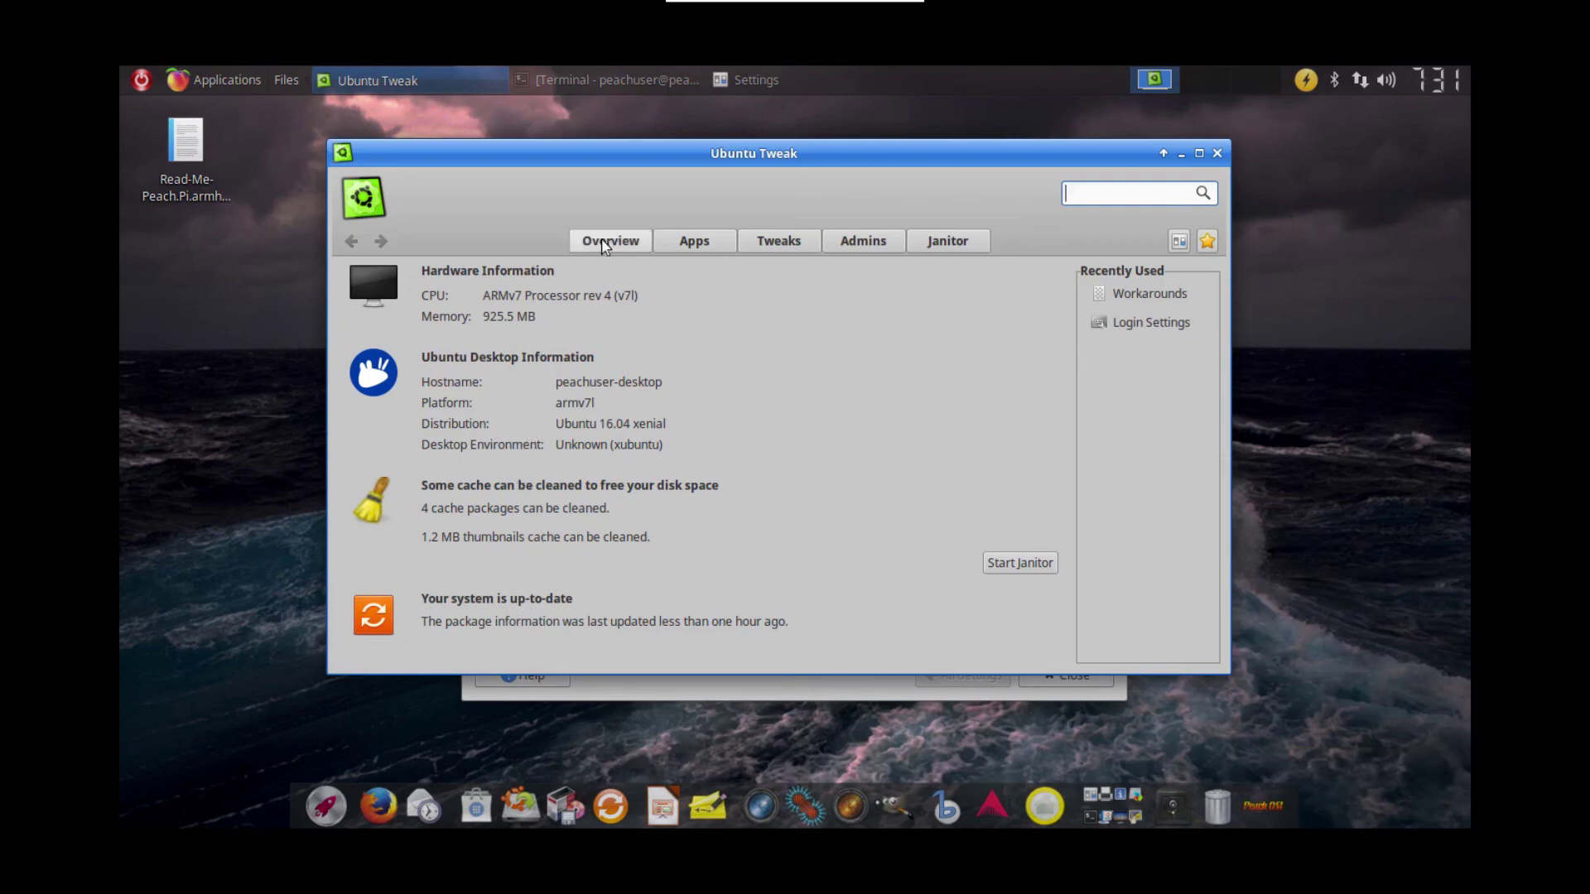
pyautogui.click(716, 241)
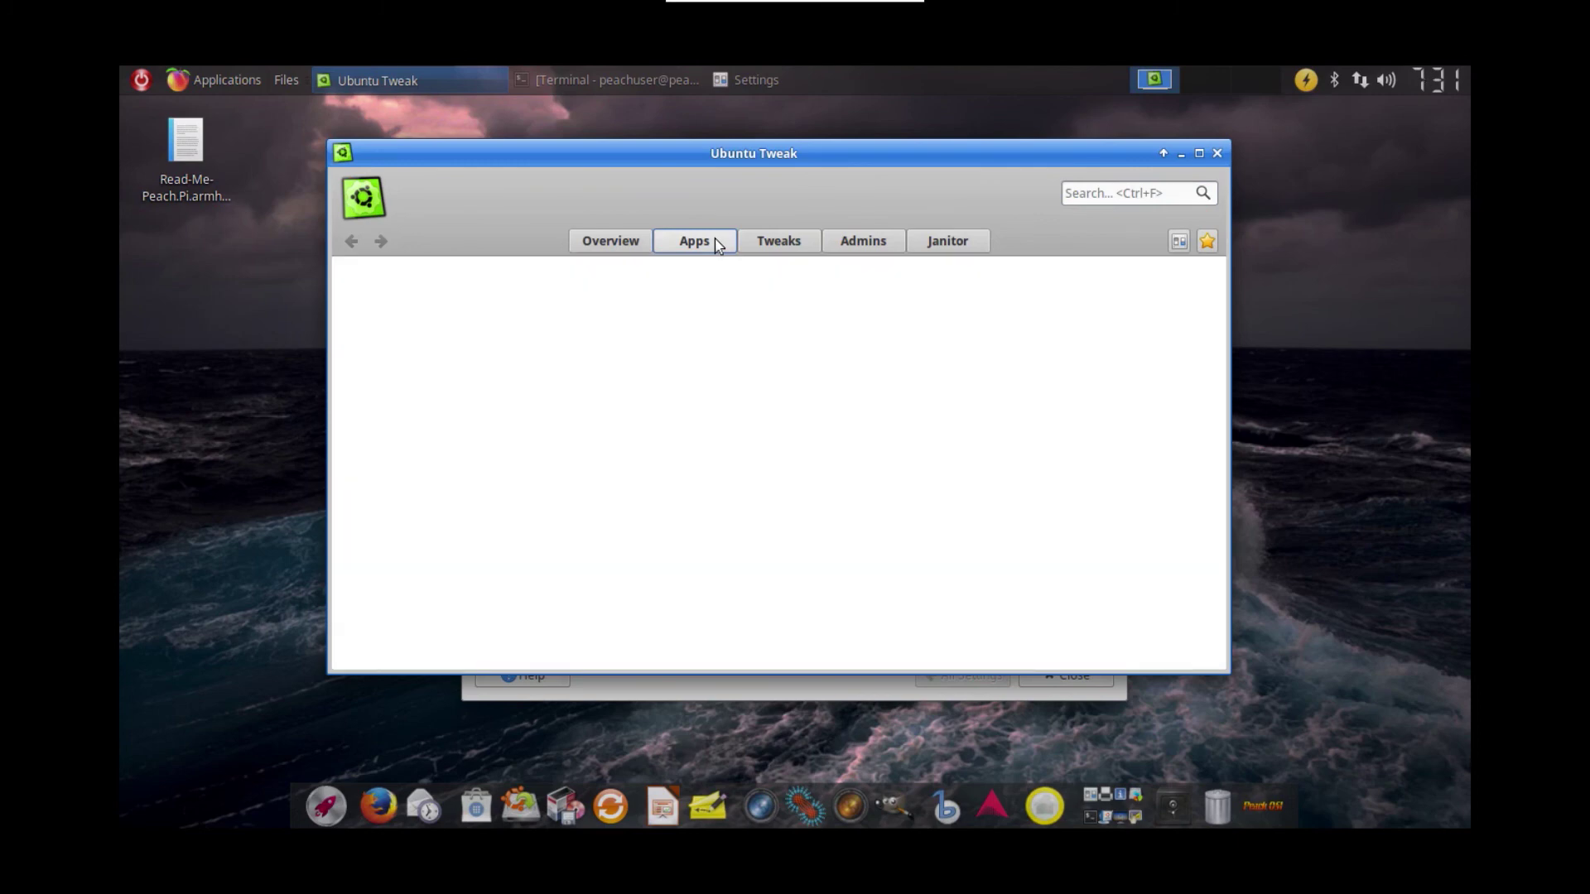
pyautogui.click(785, 246)
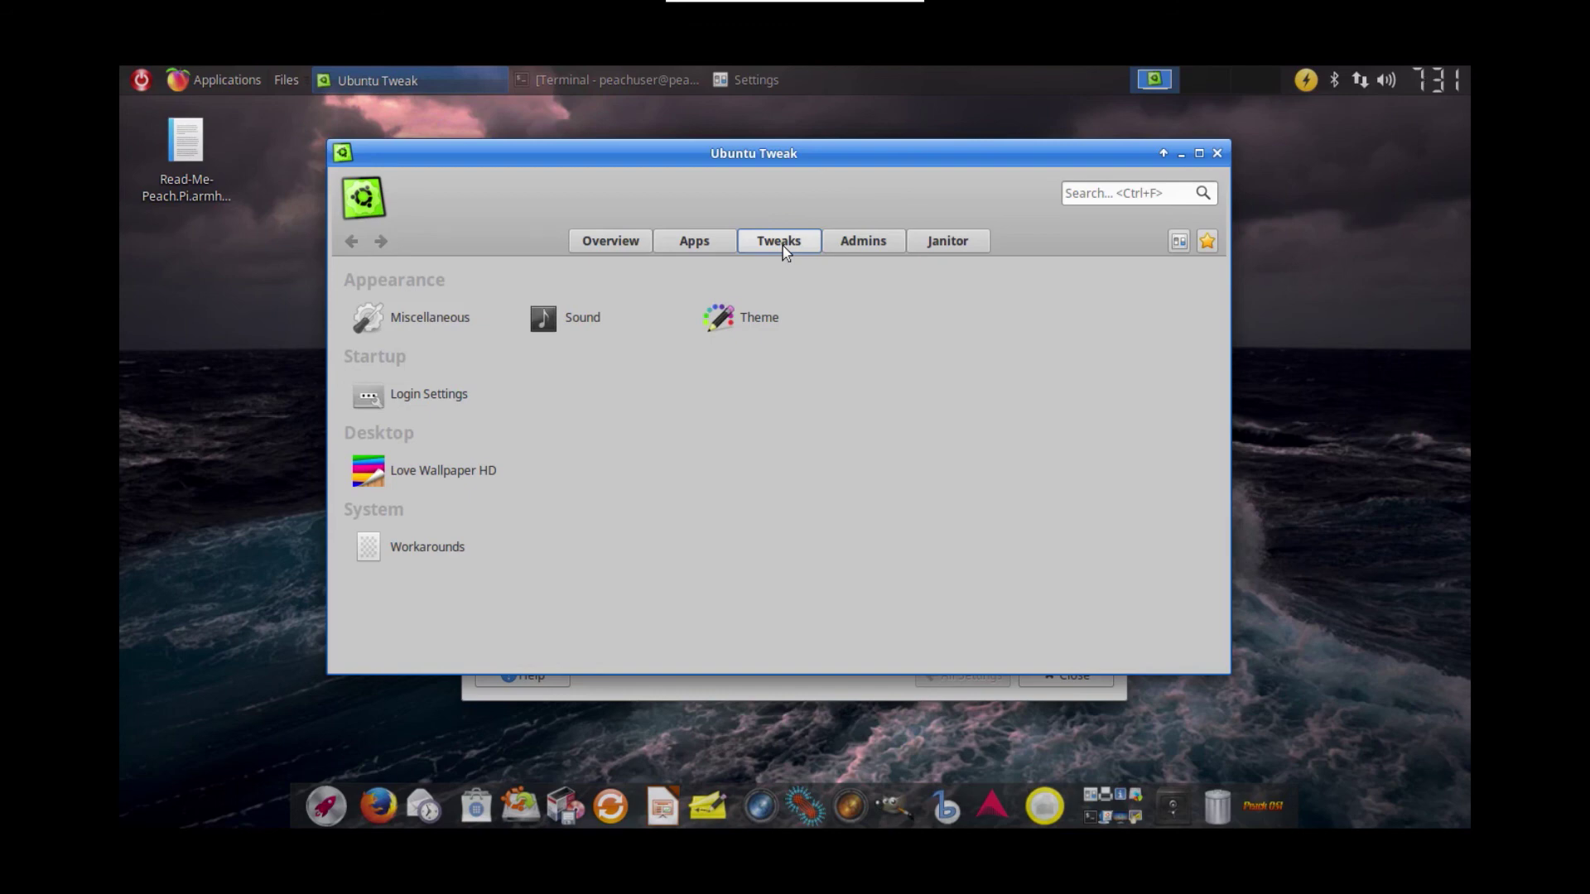
pyautogui.click(884, 241)
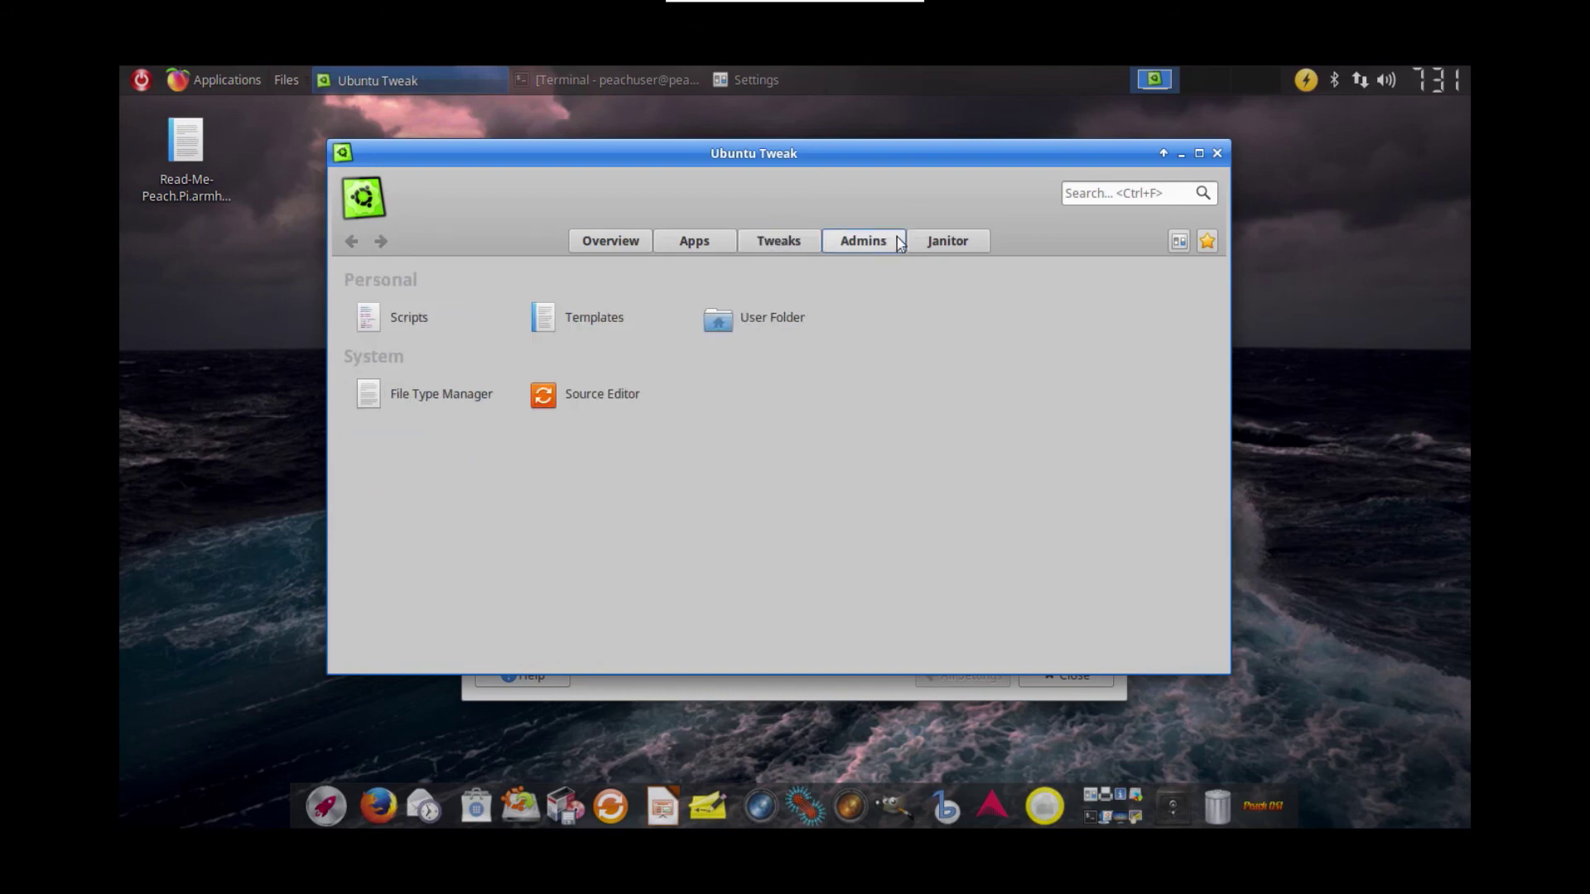
pyautogui.click(952, 246)
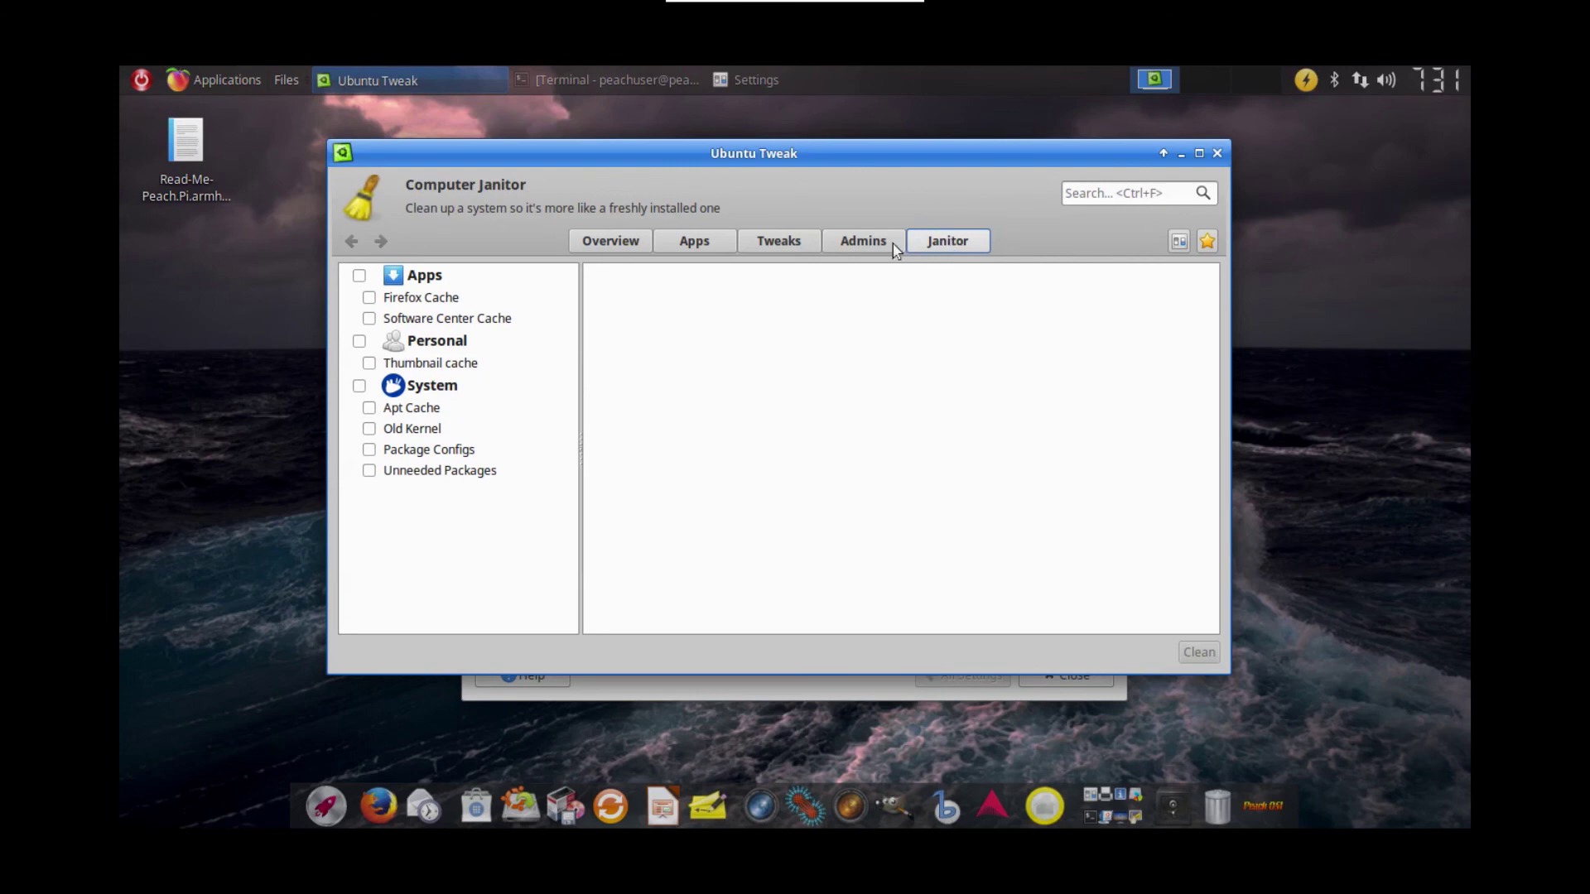
# Step: View the Theme options among the tweaks and close Ubuntu Tweak
pyautogui.click(807, 244)
pyautogui.click(746, 321)
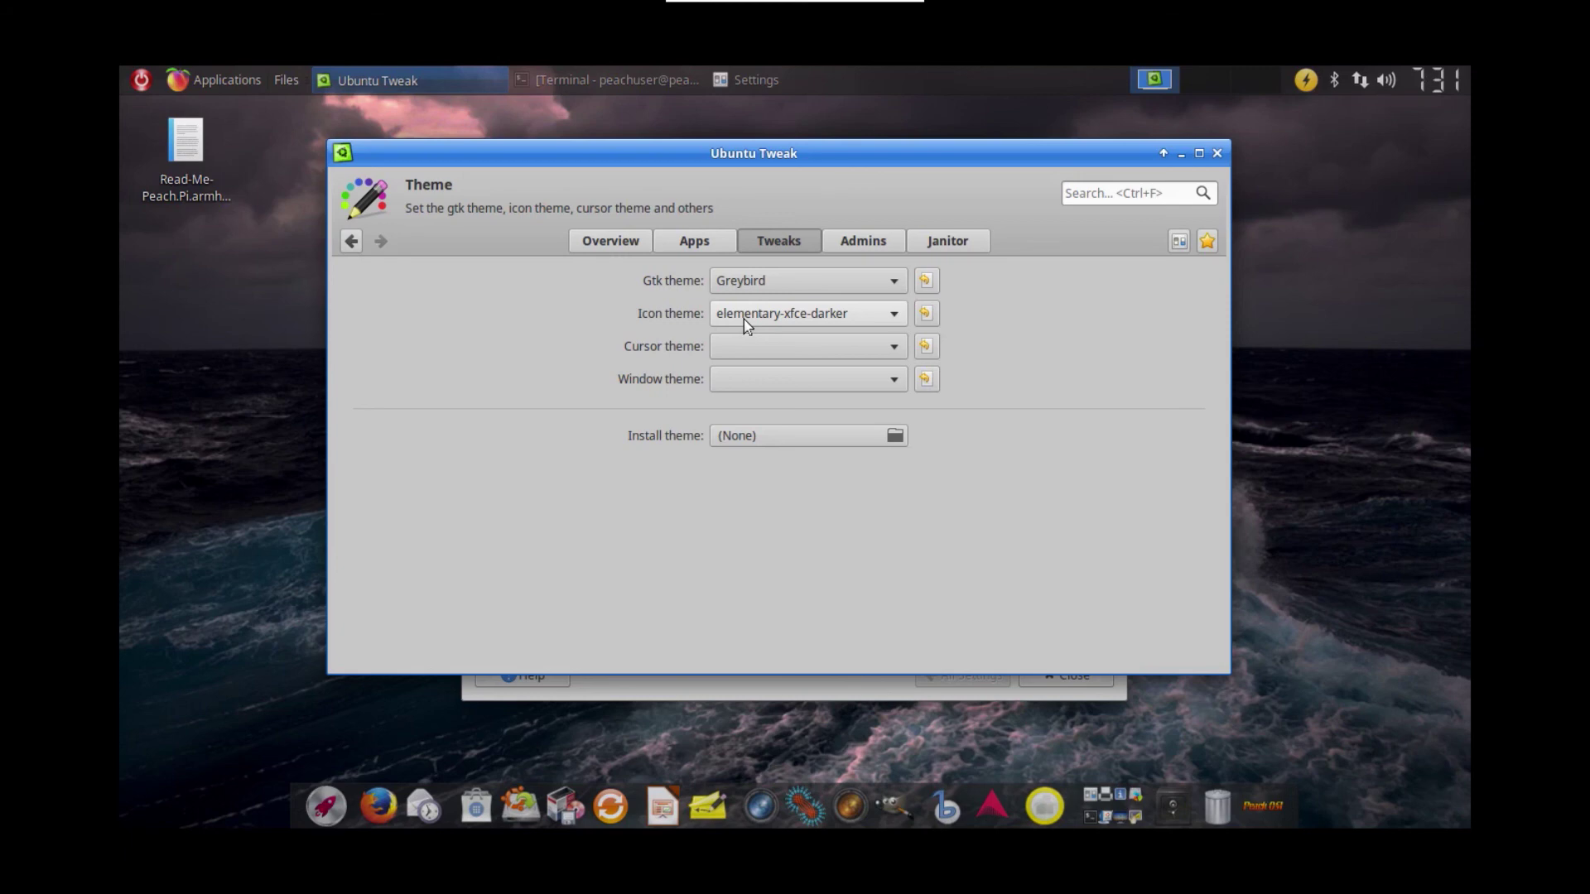
pyautogui.click(1216, 155)
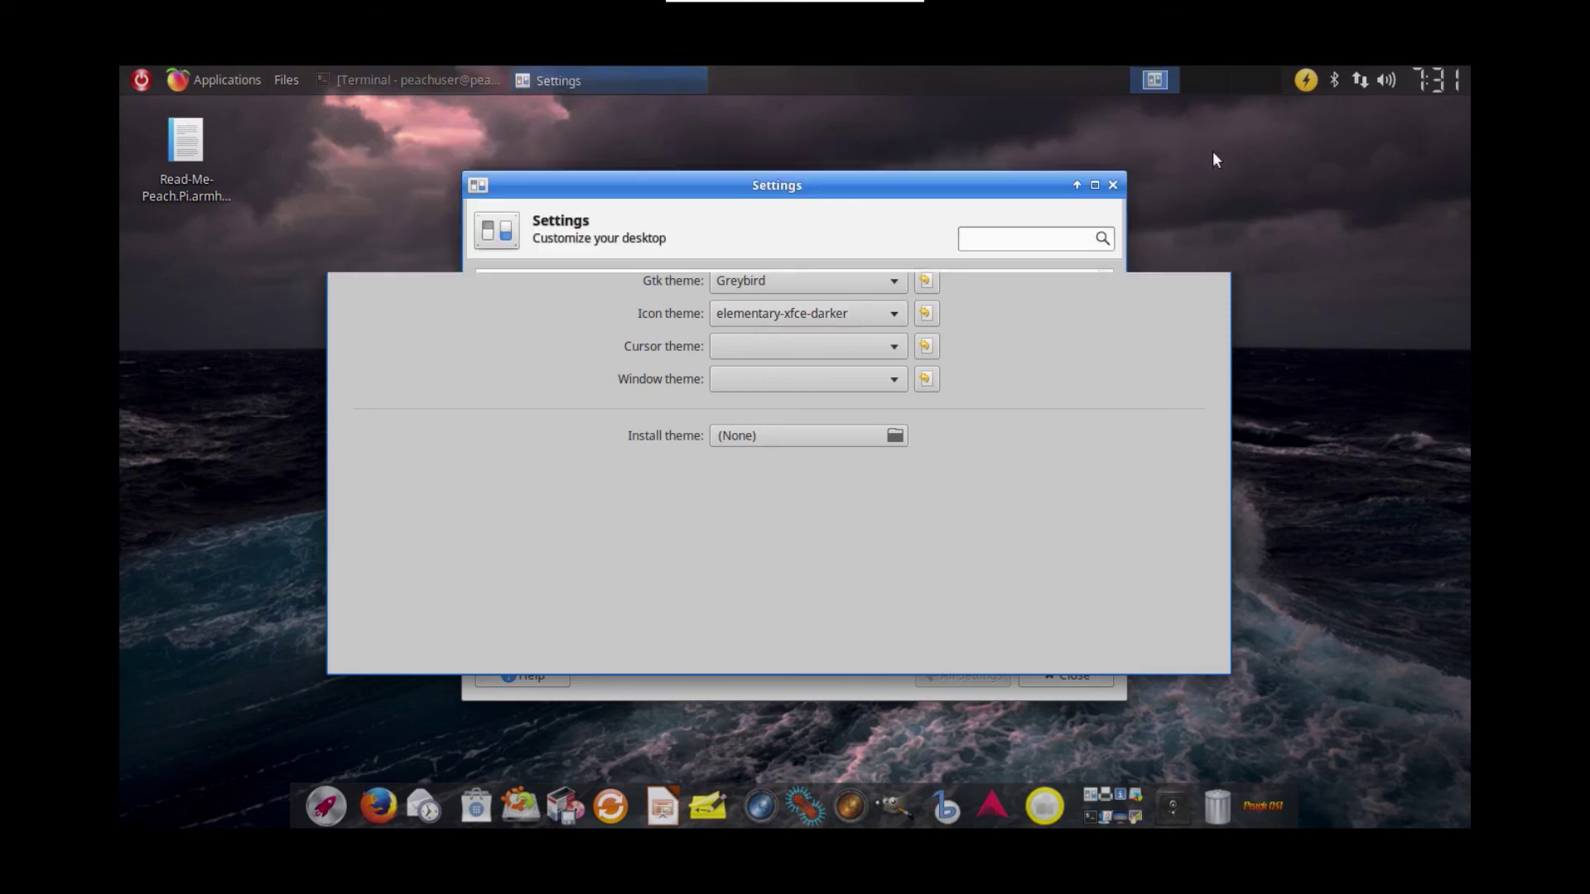
# Step: Close the system Settings and shut down the Raspberry Pi
pyautogui.click(1111, 184)
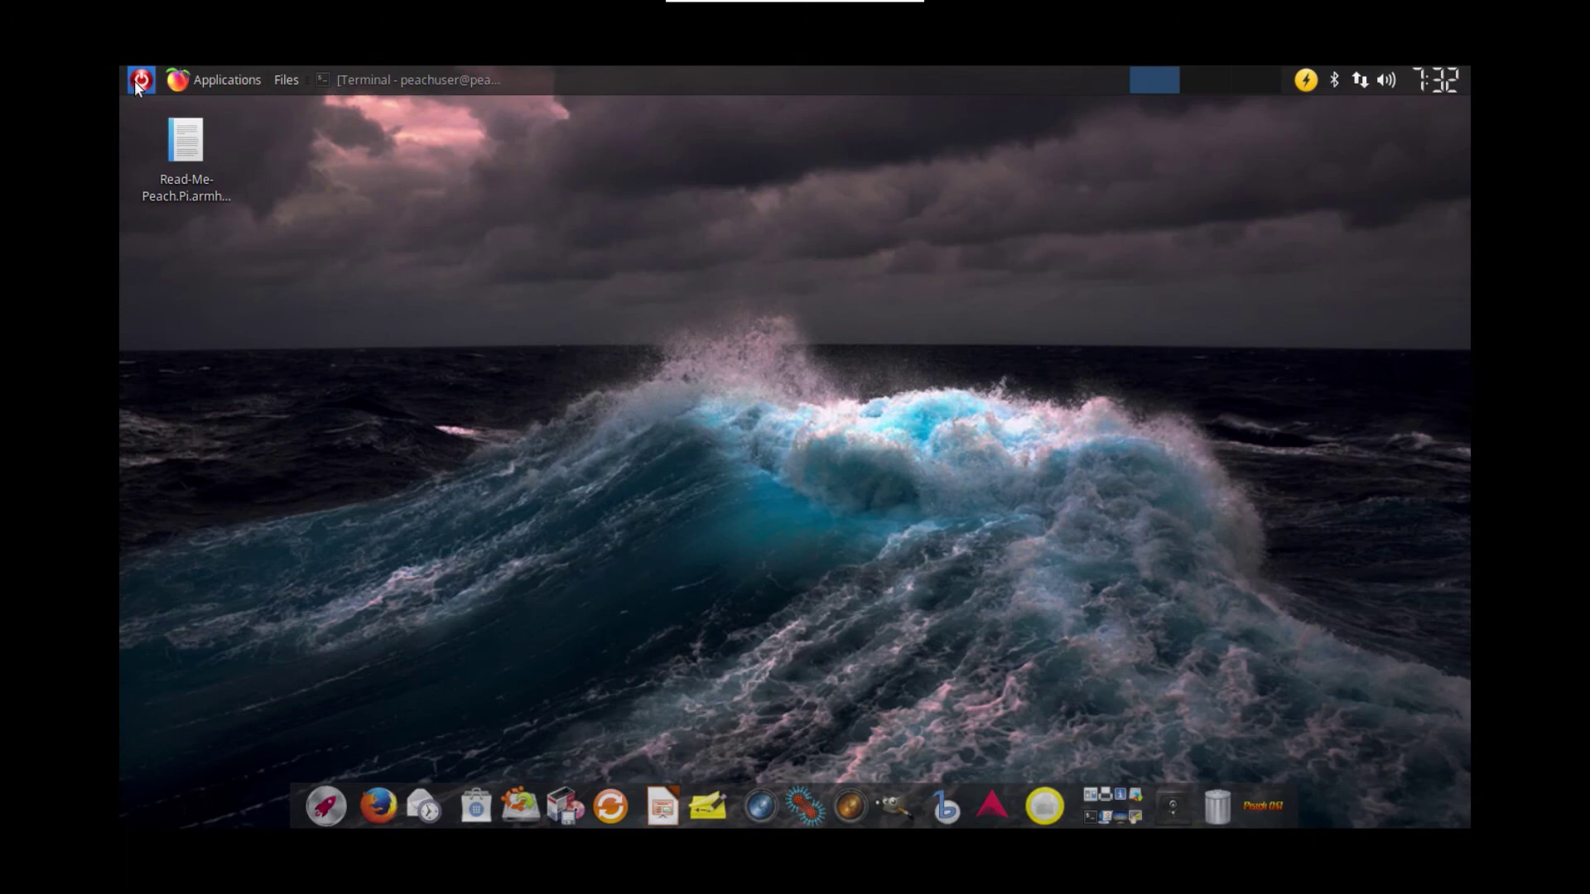
pyautogui.click(139, 83)
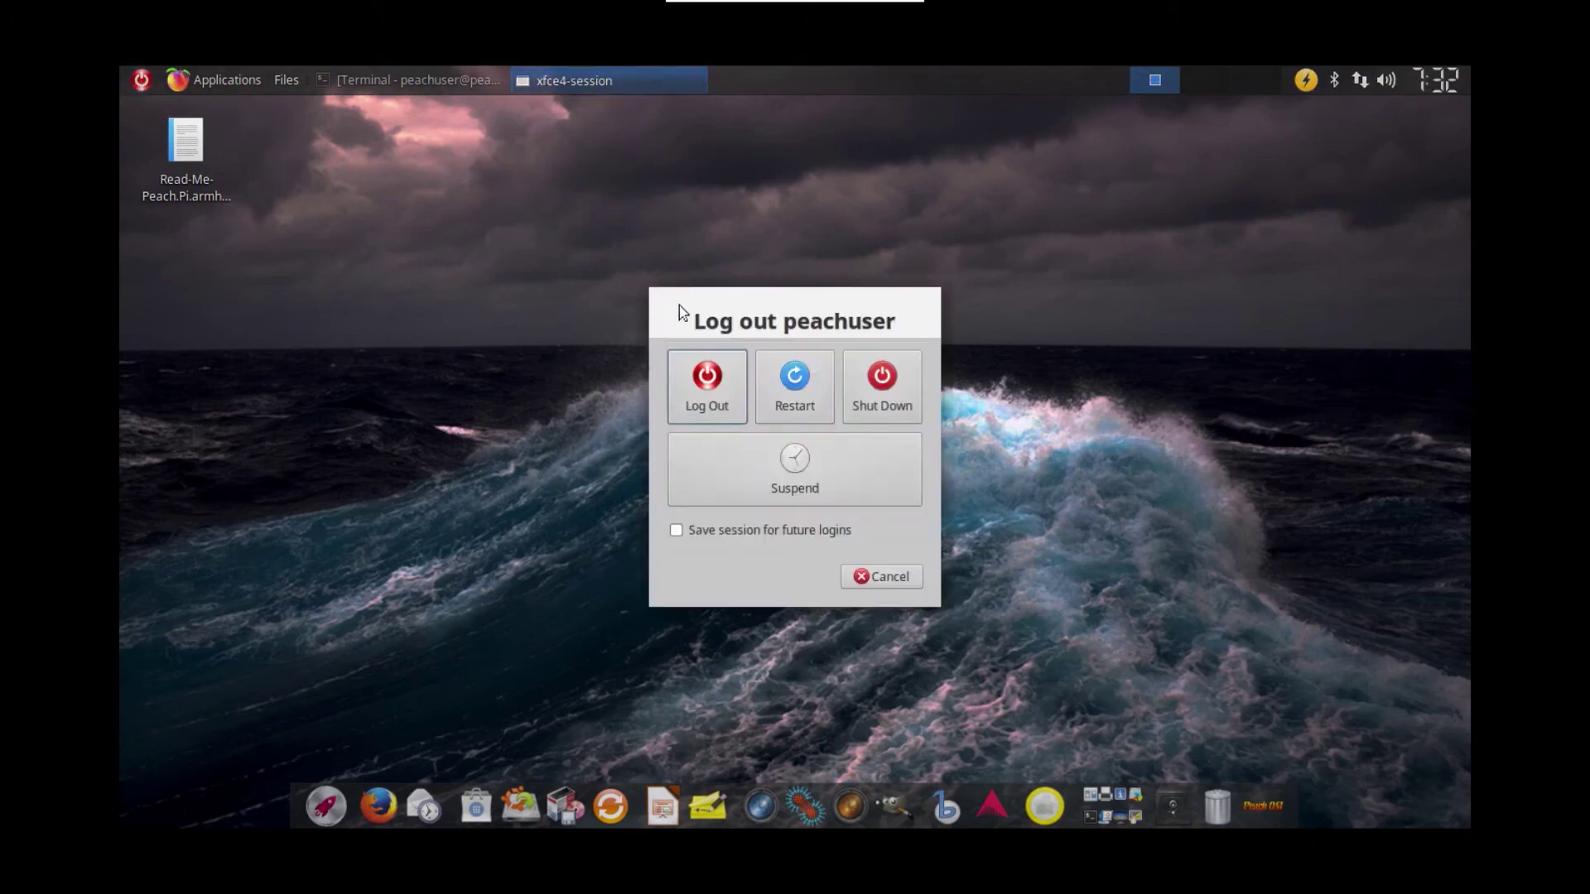
pyautogui.click(887, 394)
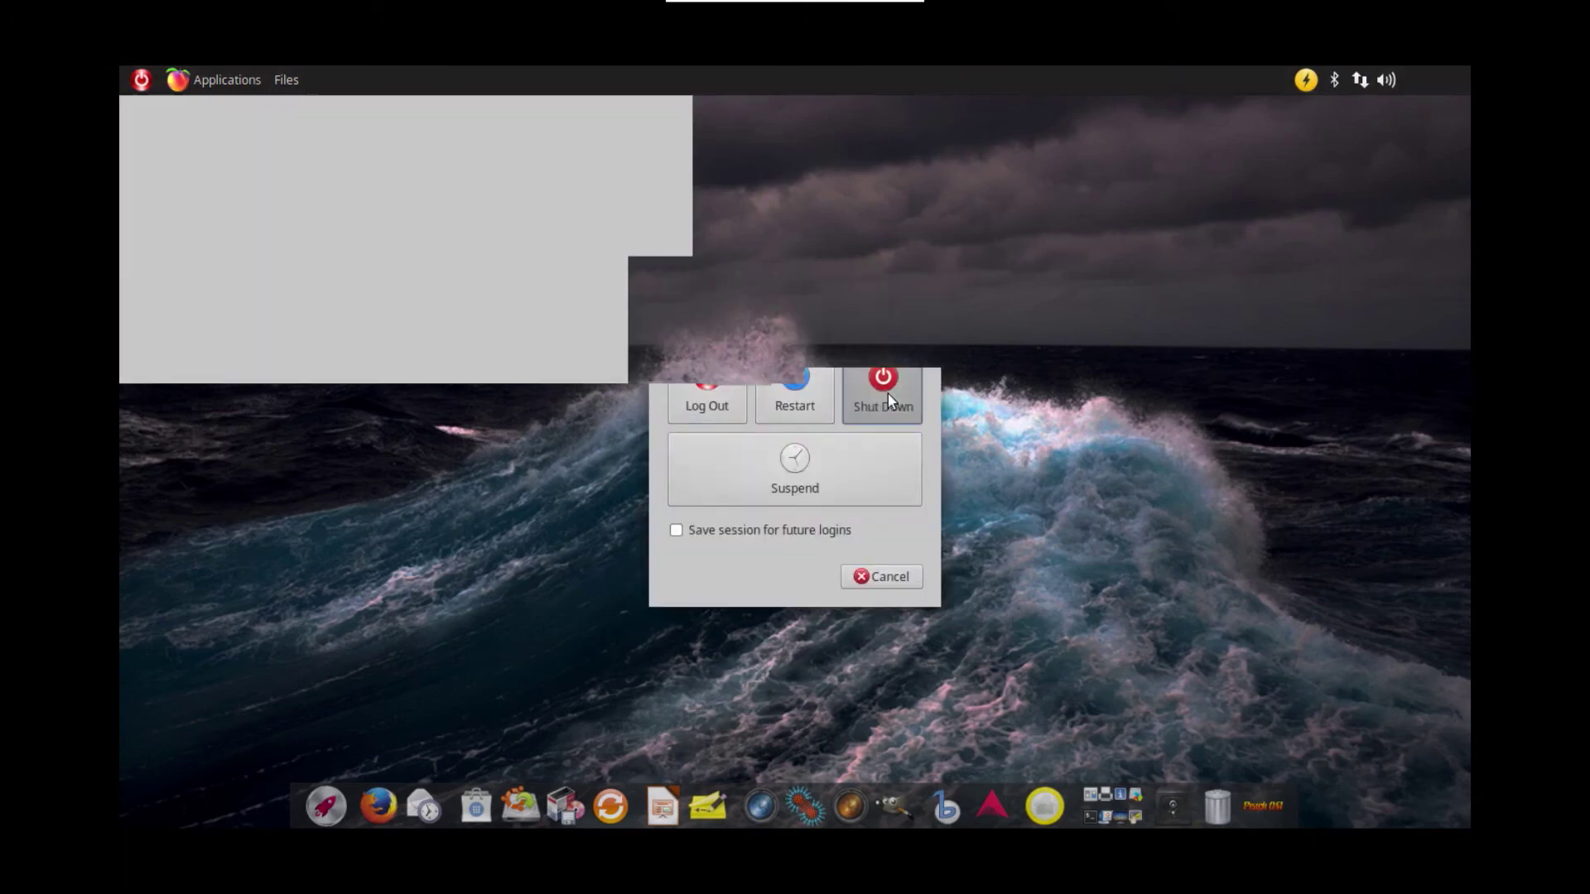